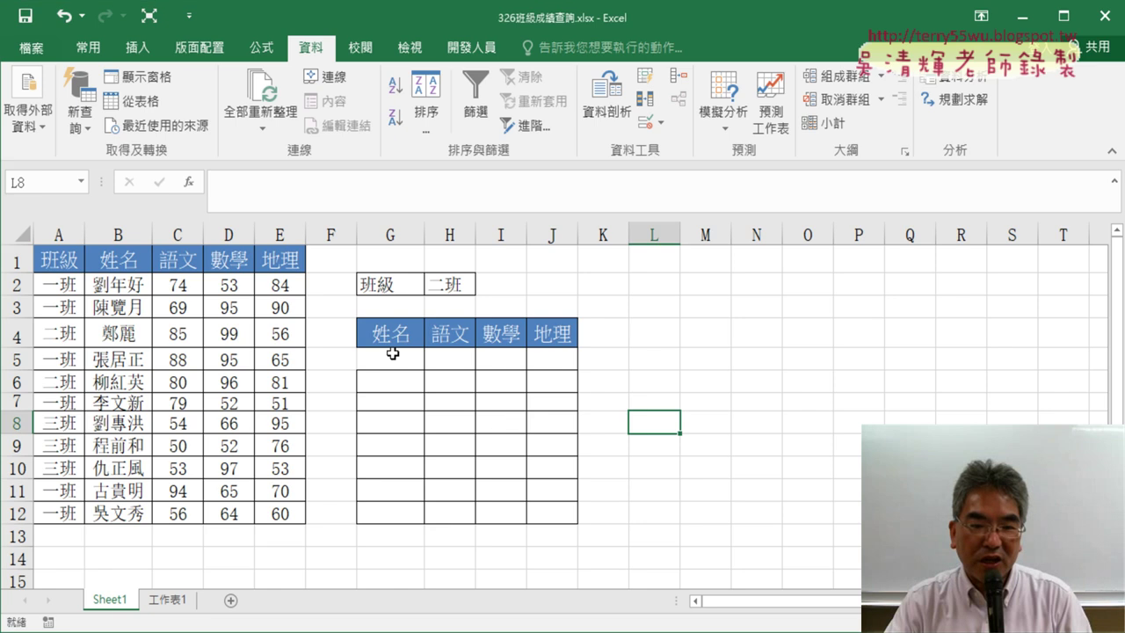
# Step: Choose 一班 from cell H2's class dropdown list
pyautogui.moveTo(389, 360); pyautogui.dragTo(442, 374)
pyautogui.click(457, 286)
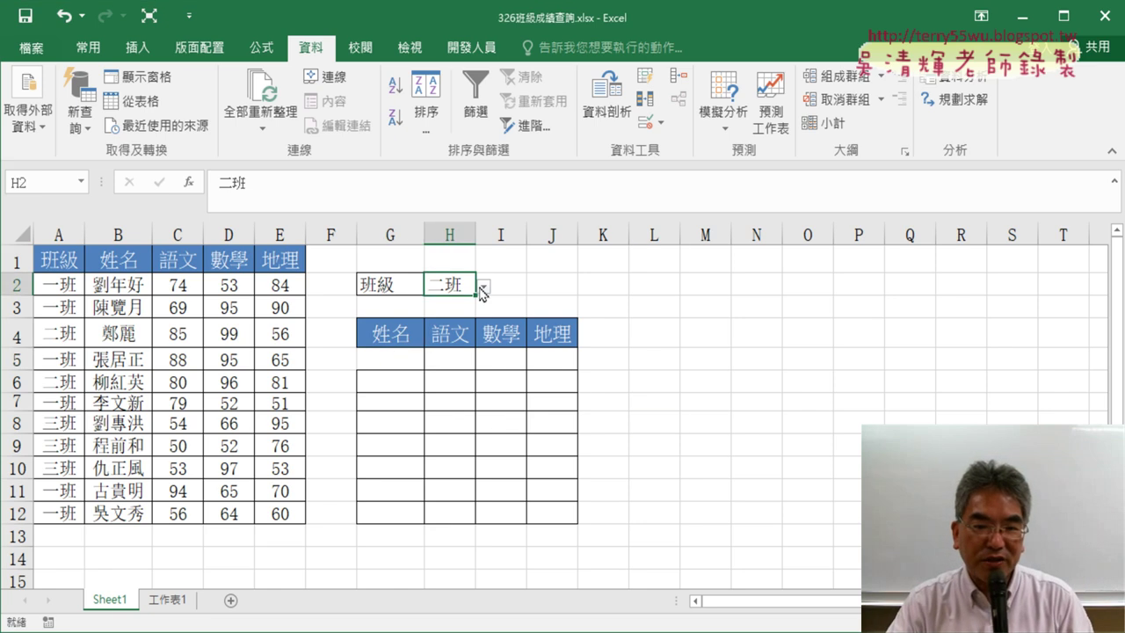
pyautogui.click(483, 287)
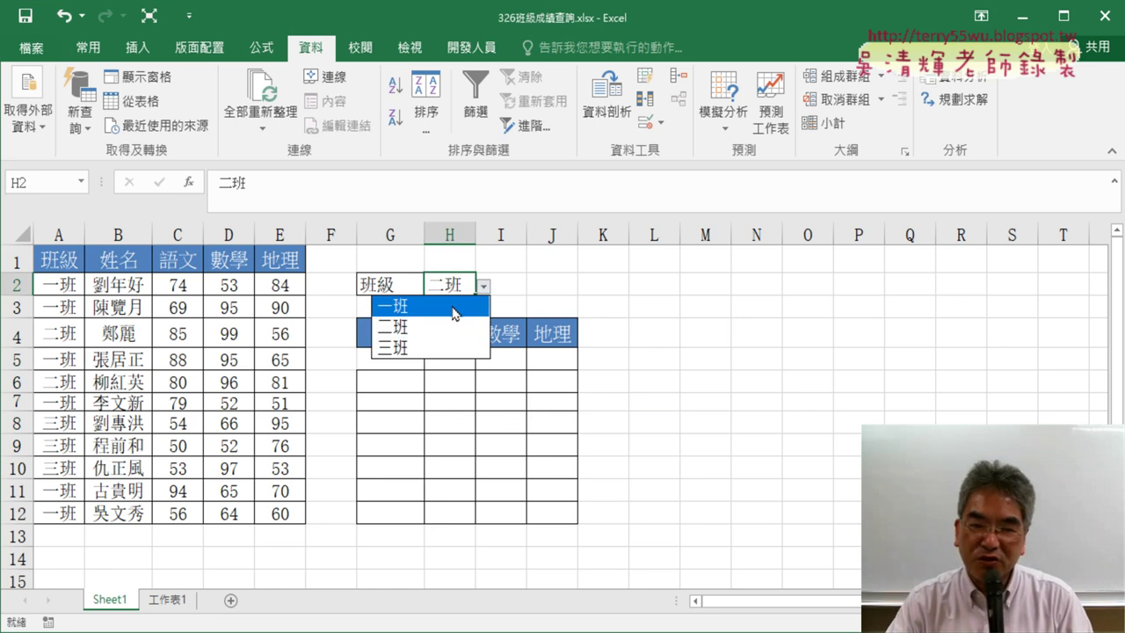
pyautogui.click(419, 307)
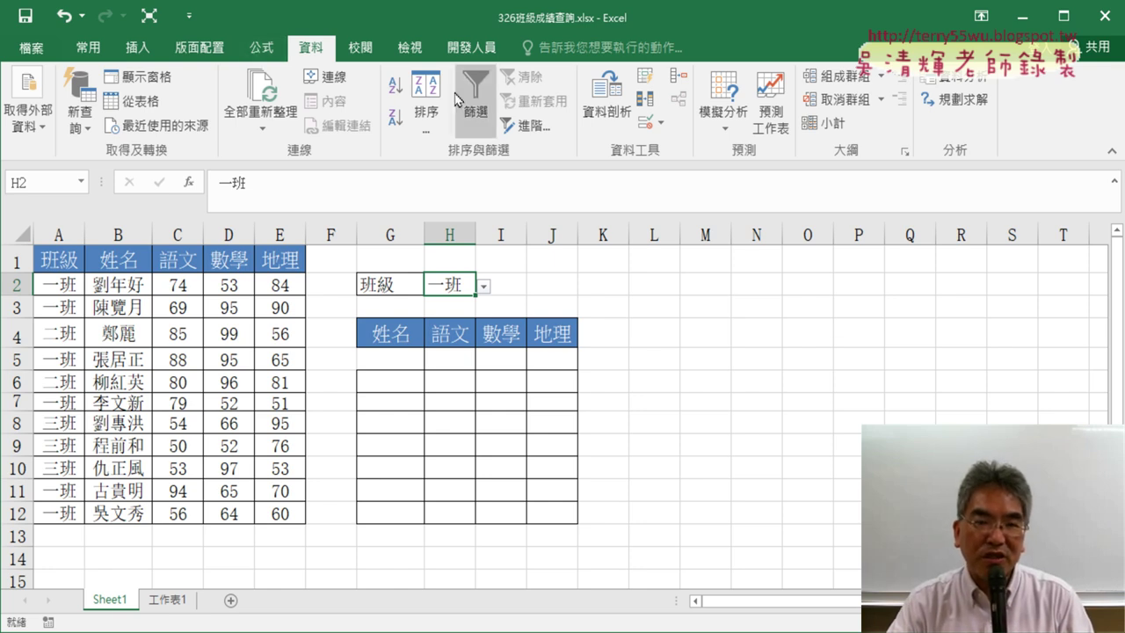
# Step: Toggle the score table's Data > Filter on and off, check 工作表1, then select G5
pyautogui.click(71, 255)
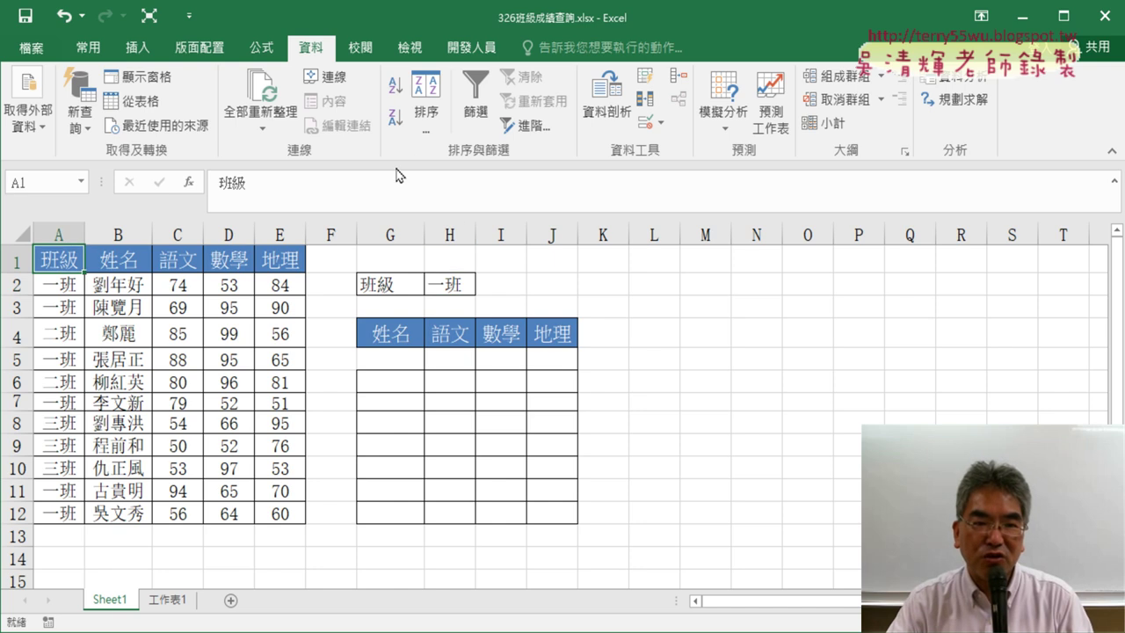
pyautogui.click(476, 101)
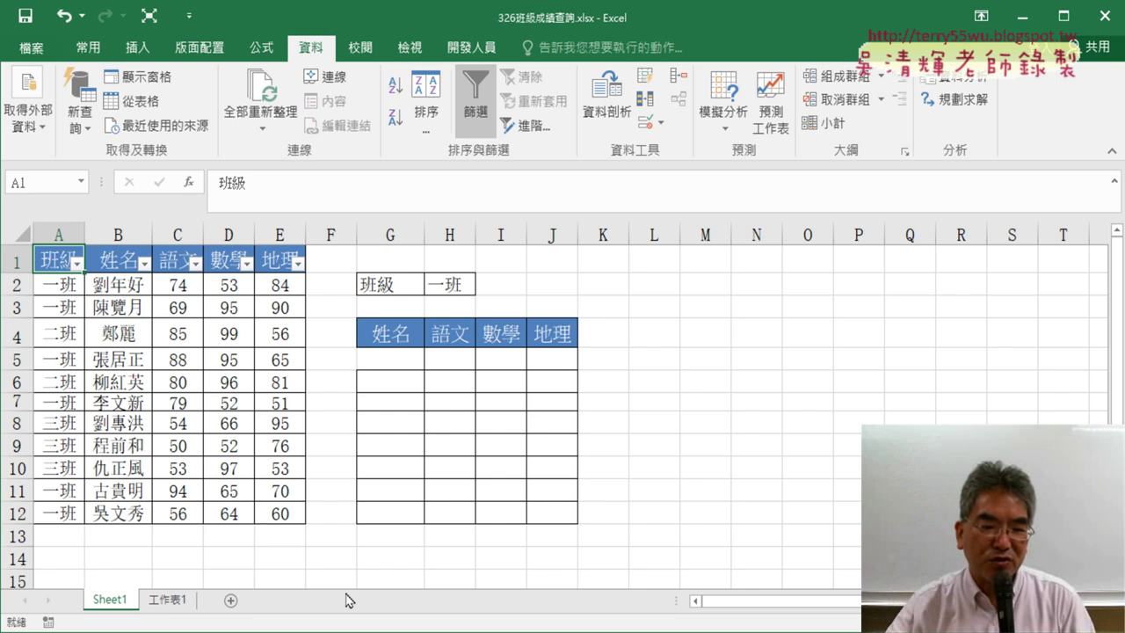
pyautogui.click(167, 606)
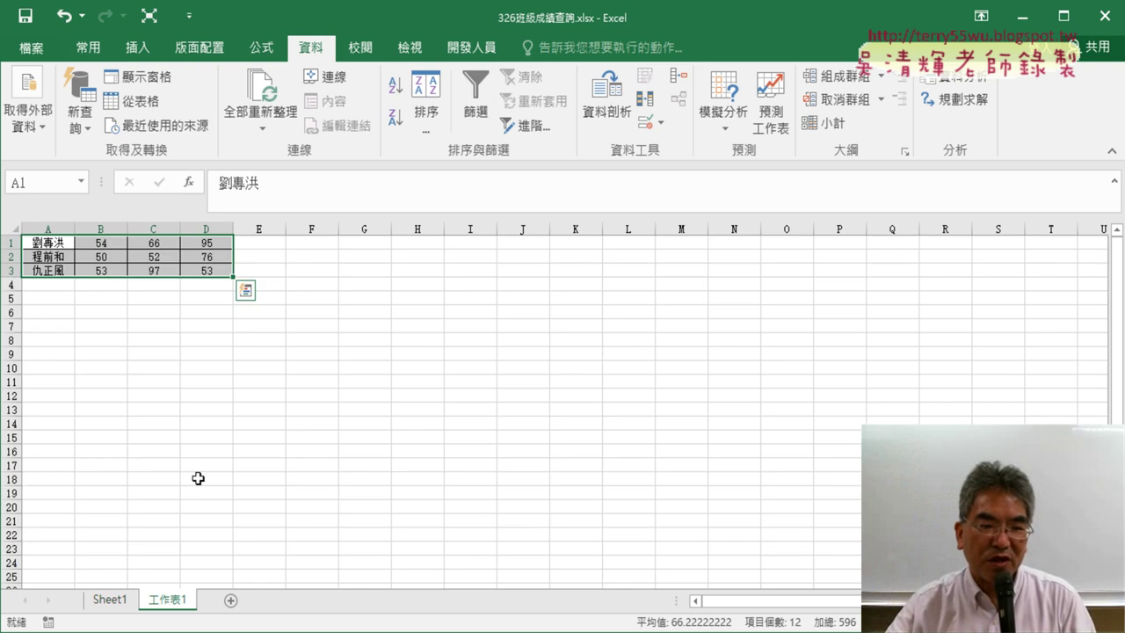
pyautogui.click(117, 606)
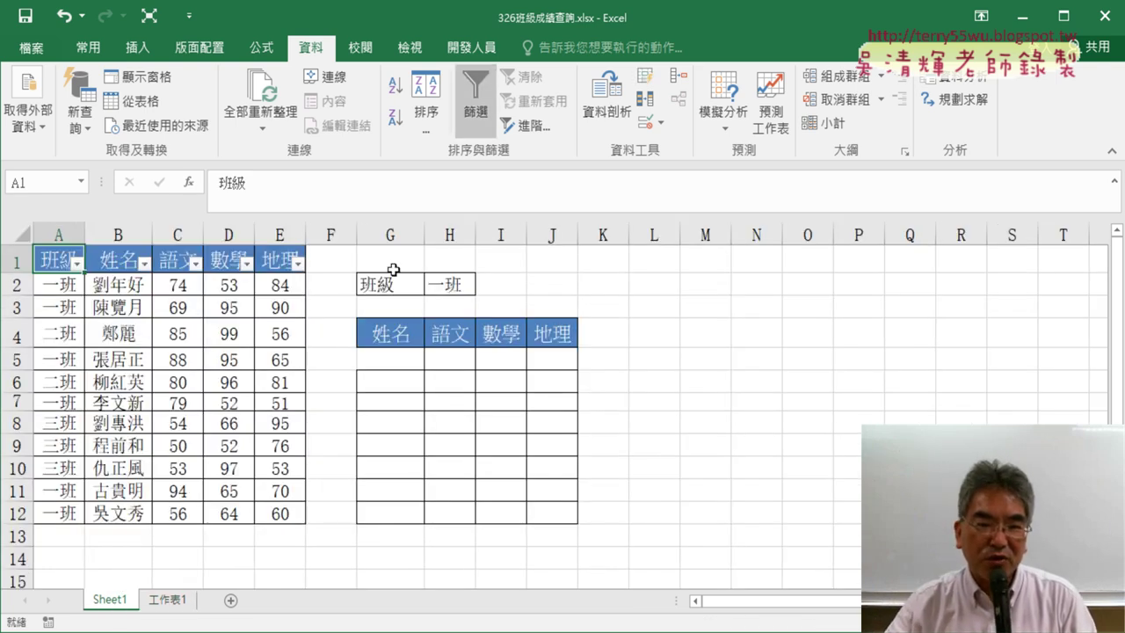
pyautogui.click(476, 110)
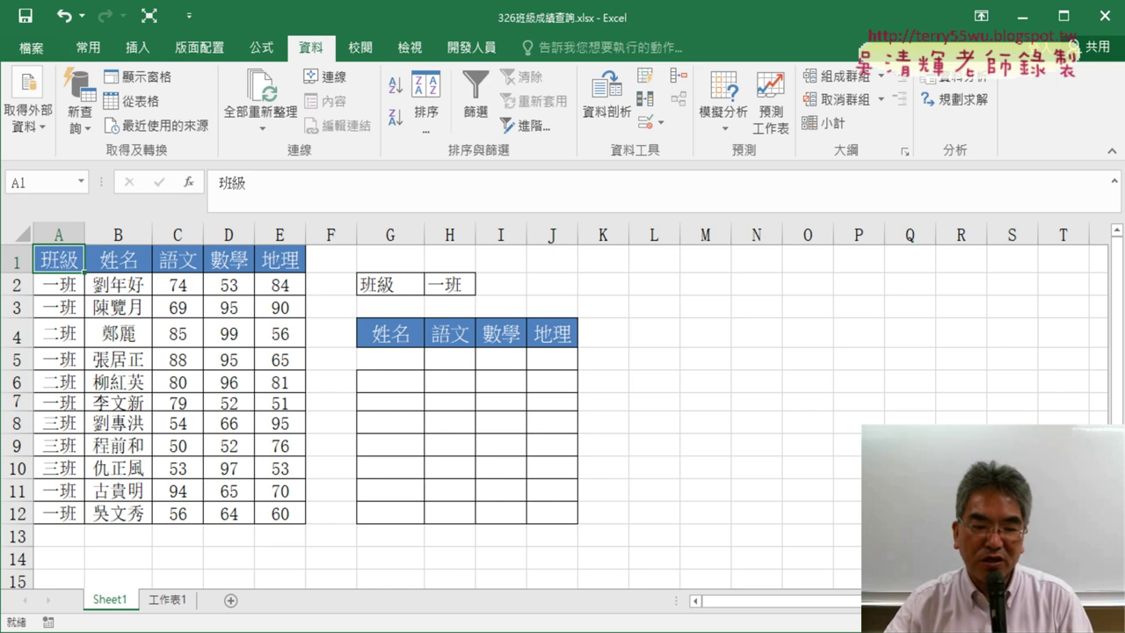
pyautogui.click(404, 367)
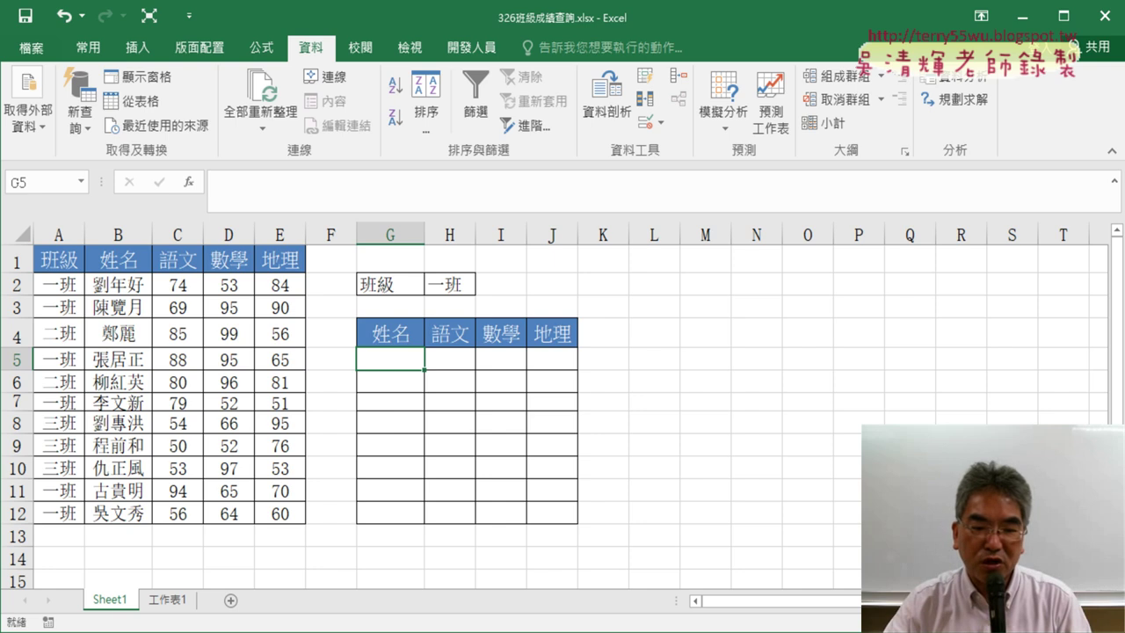
# Step: In the 326班級 Docs notes, follow the chatgpt.com/share link to the 'Excel Formula Data Copy' conversation
pyautogui.click(358, 587)
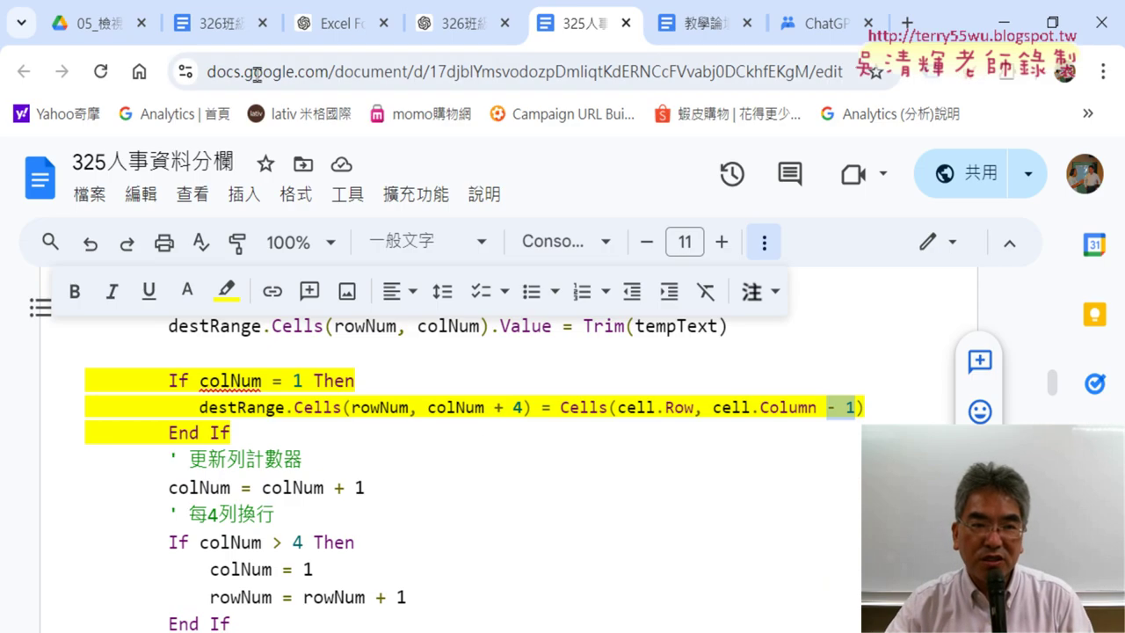
pyautogui.click(224, 38)
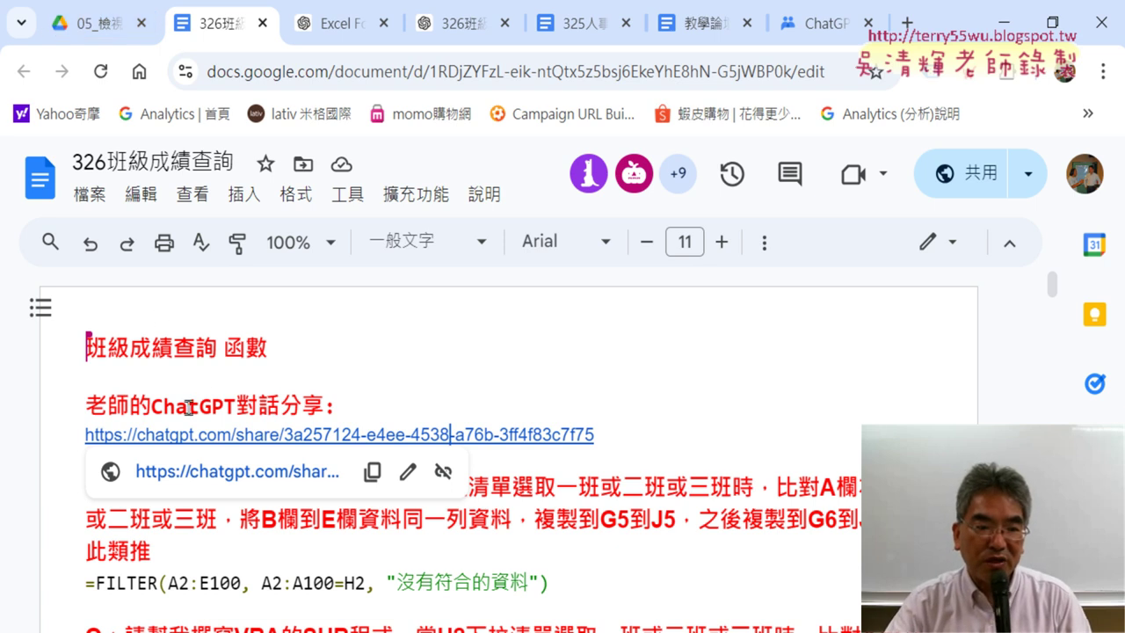
pyautogui.doubleClick(235, 407)
pyautogui.moveTo(244, 407); pyautogui.dragTo(343, 404)
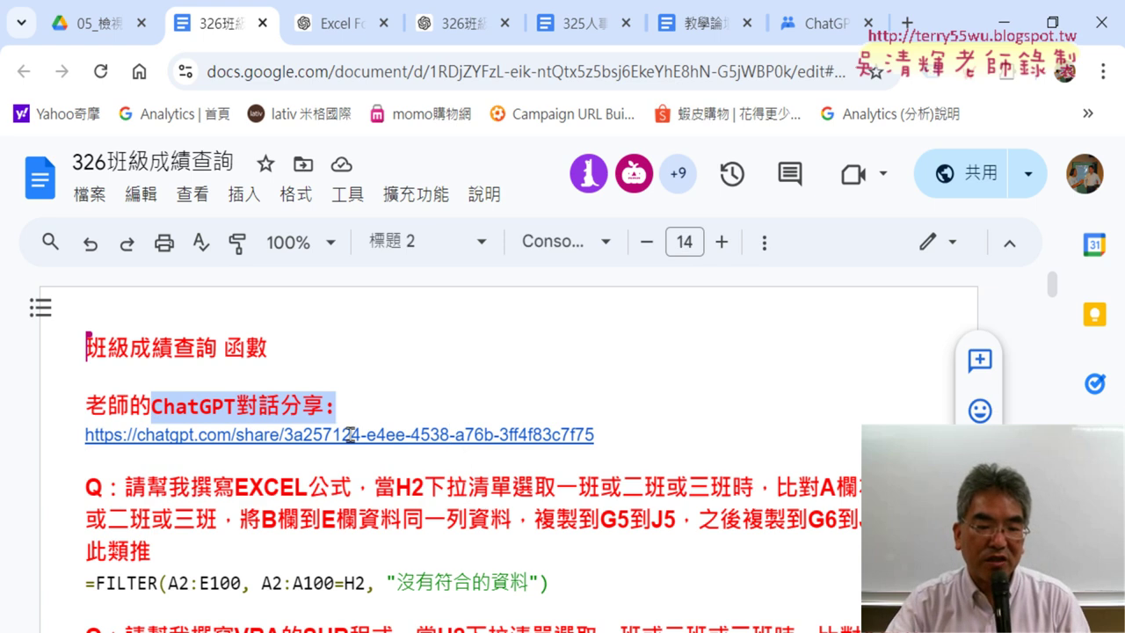
pyautogui.click(352, 434)
pyautogui.click(276, 473)
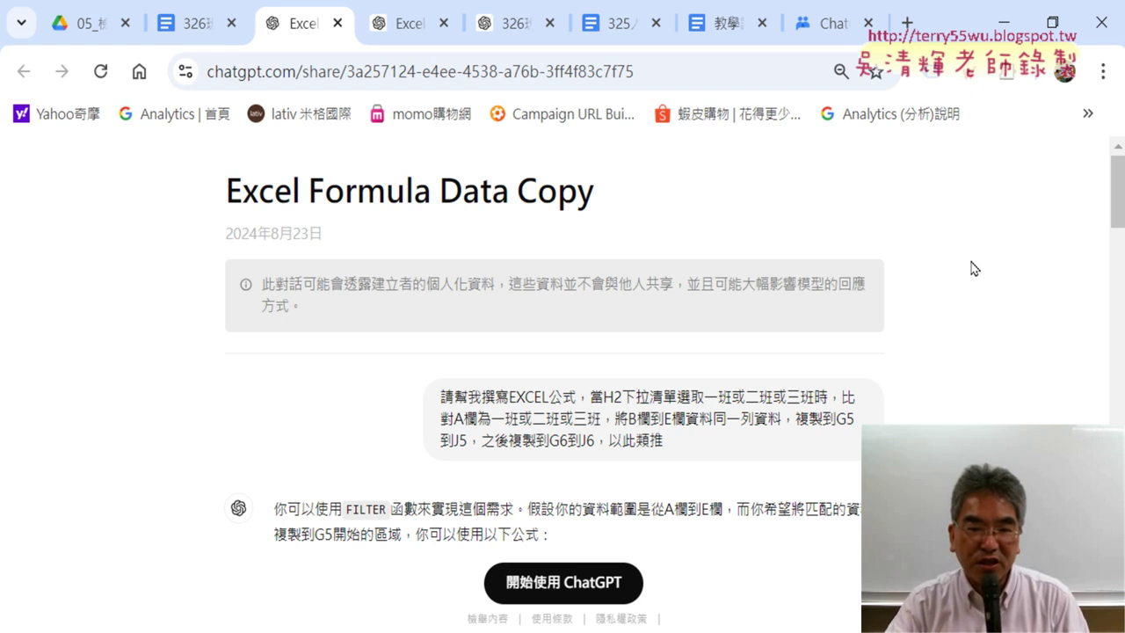
# Step: Switch to the 326班 ChatGPT chat, select the formula request, and dock Chrome beside Excel
pyautogui.scroll(-2, 974, 268)
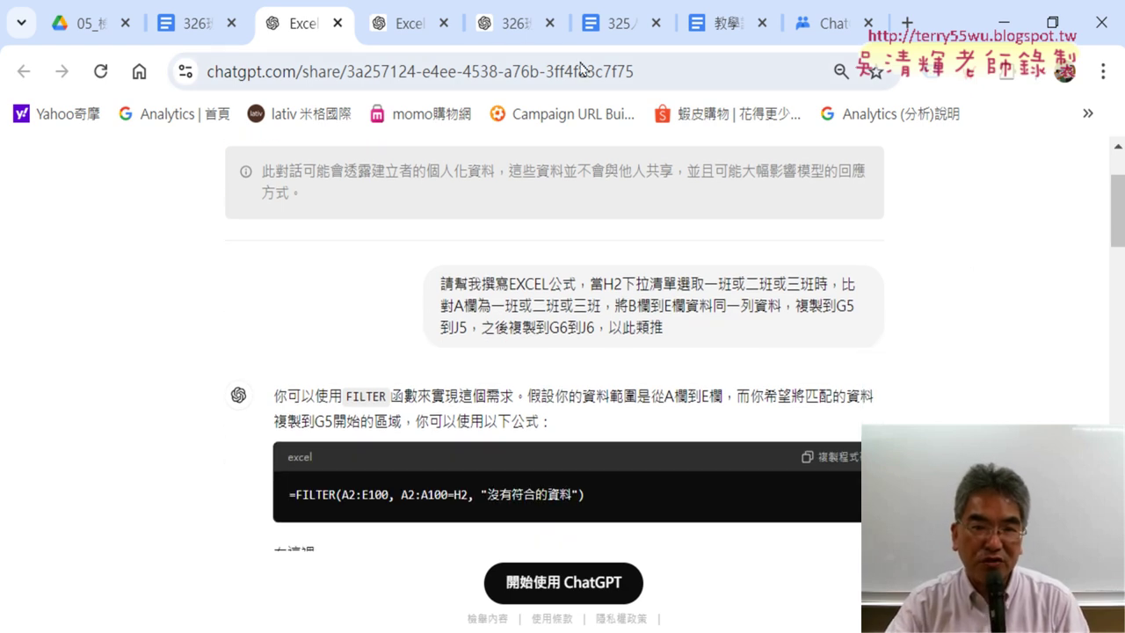
pyautogui.click(519, 24)
pyautogui.scroll(5, 962, 250)
pyautogui.tripleClick(963, 251)
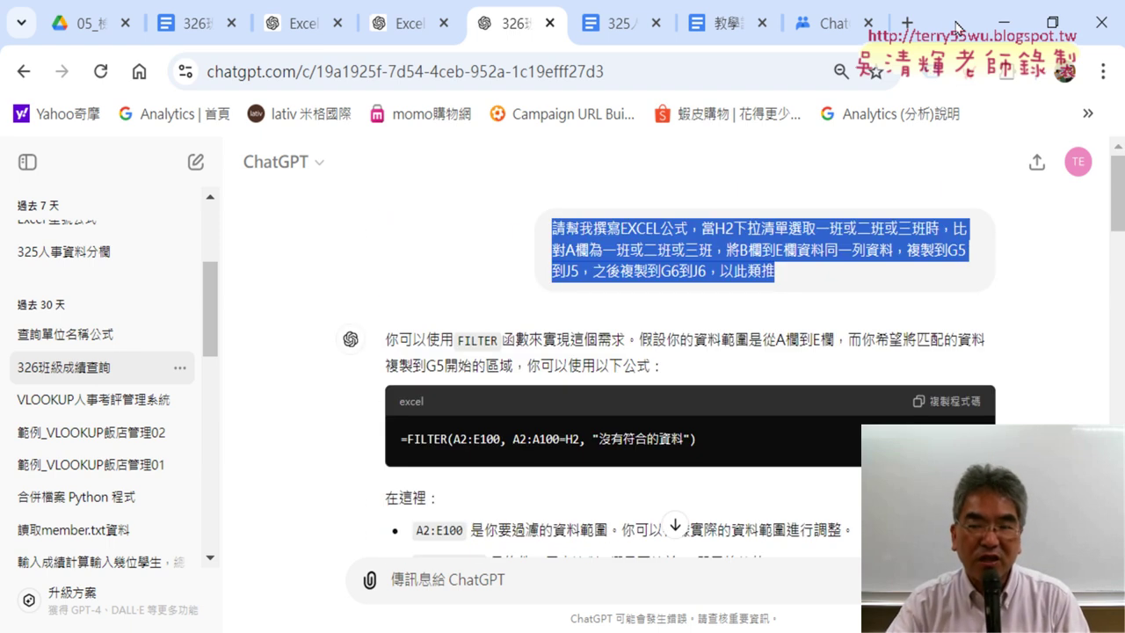
pyautogui.moveTo(949, 26)
pyautogui.mouseDown()
pyautogui.moveTo(883, 34)
pyautogui.moveTo(939, 44)
pyautogui.mouseUp()
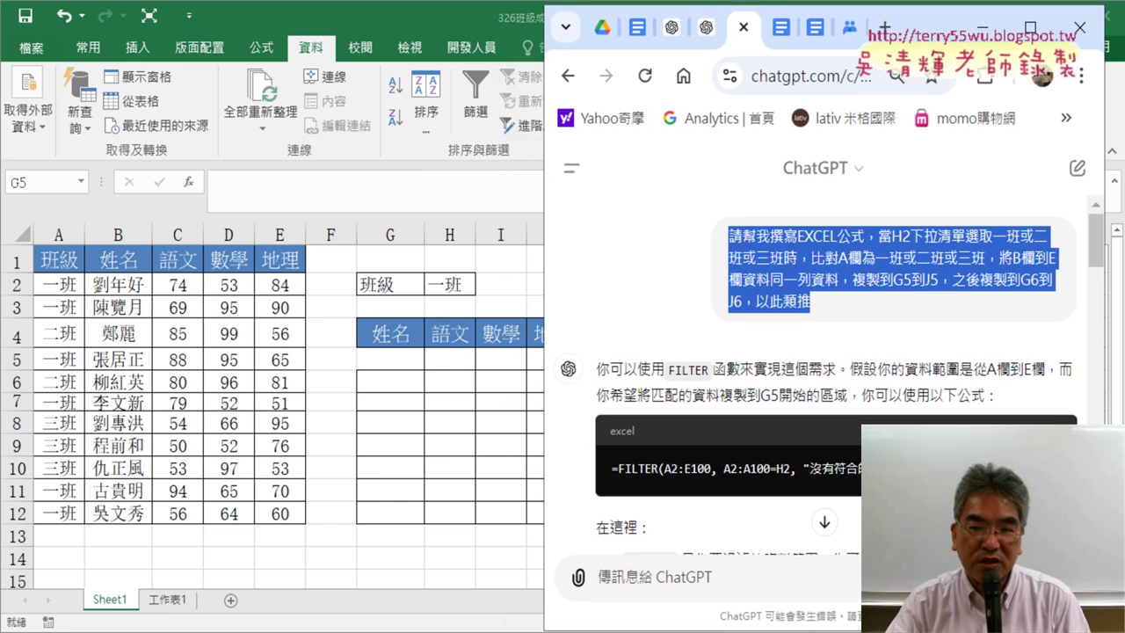
# Step: Highlight 當H2 in the prompt and draw a red mark around cell H2 in the sheet
pyautogui.moveTo(728, 236); pyautogui.dragTo(868, 236)
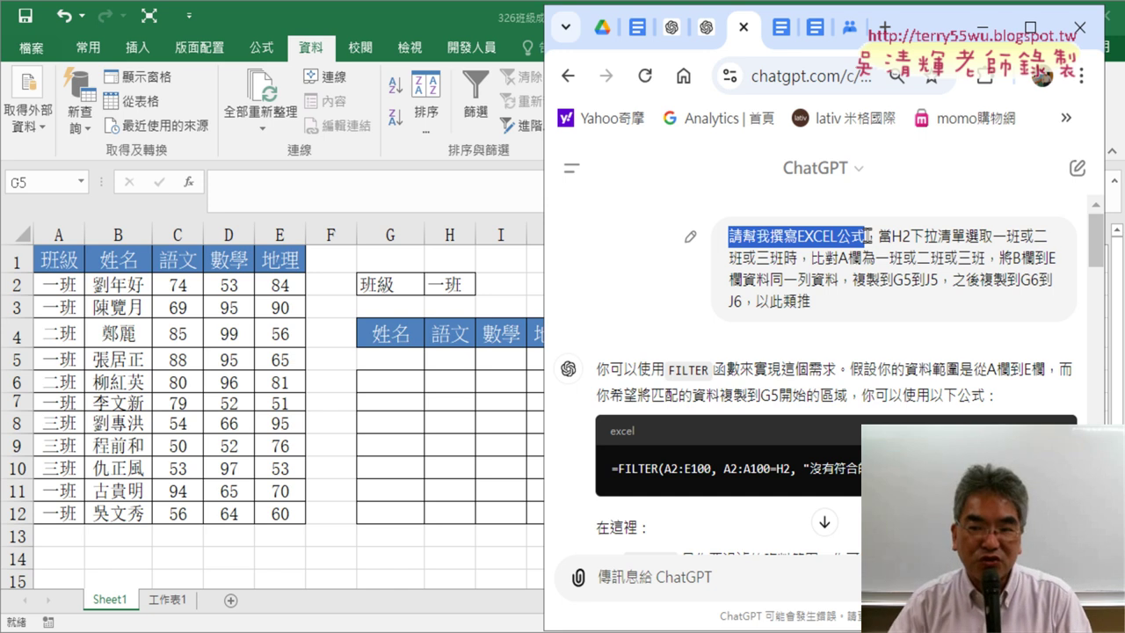
pyautogui.moveTo(929, 29); pyautogui.dragTo(950, 31)
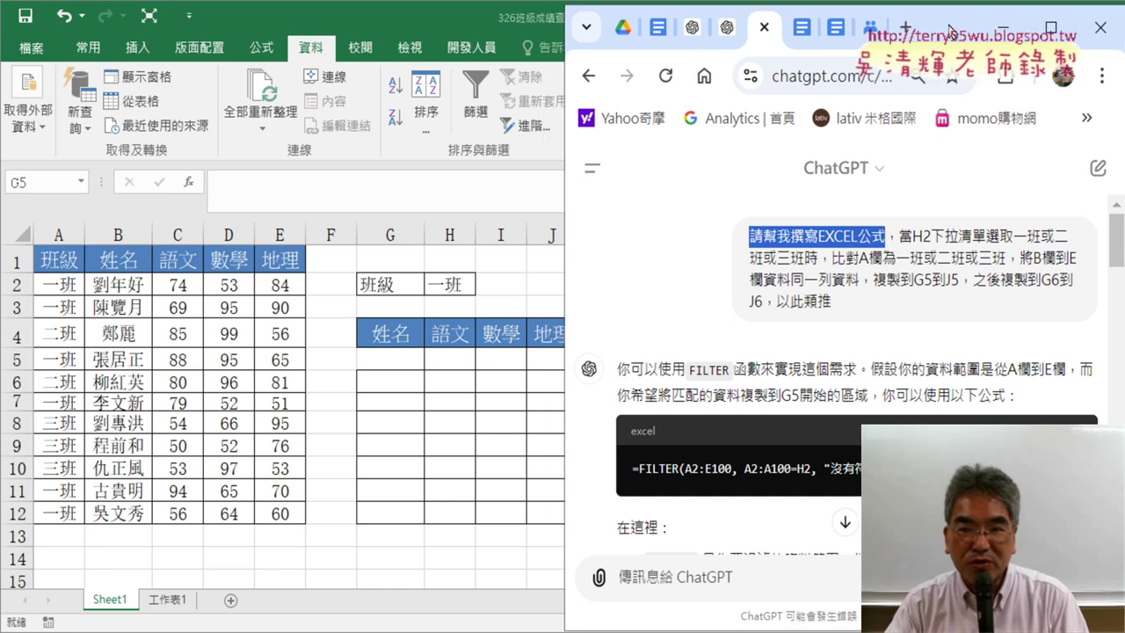
pyautogui.moveTo(896, 235); pyautogui.dragTo(915, 235)
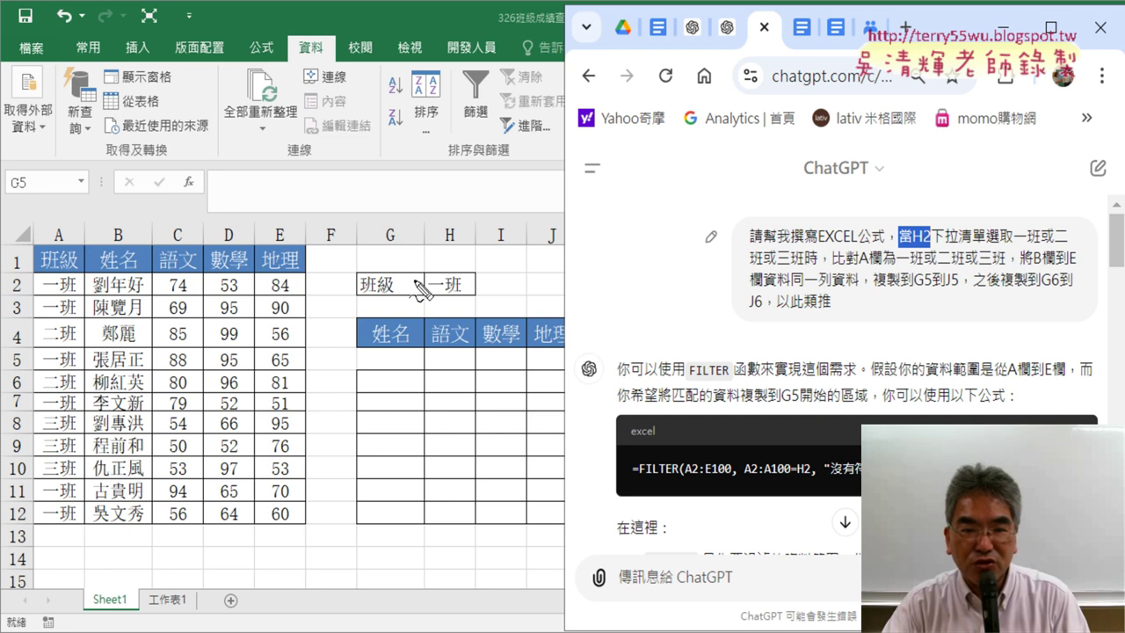
pyautogui.moveTo(413, 315)
pyautogui.mouseDown()
pyautogui.moveTo(435, 280)
pyautogui.moveTo(411, 302)
pyautogui.mouseUp()
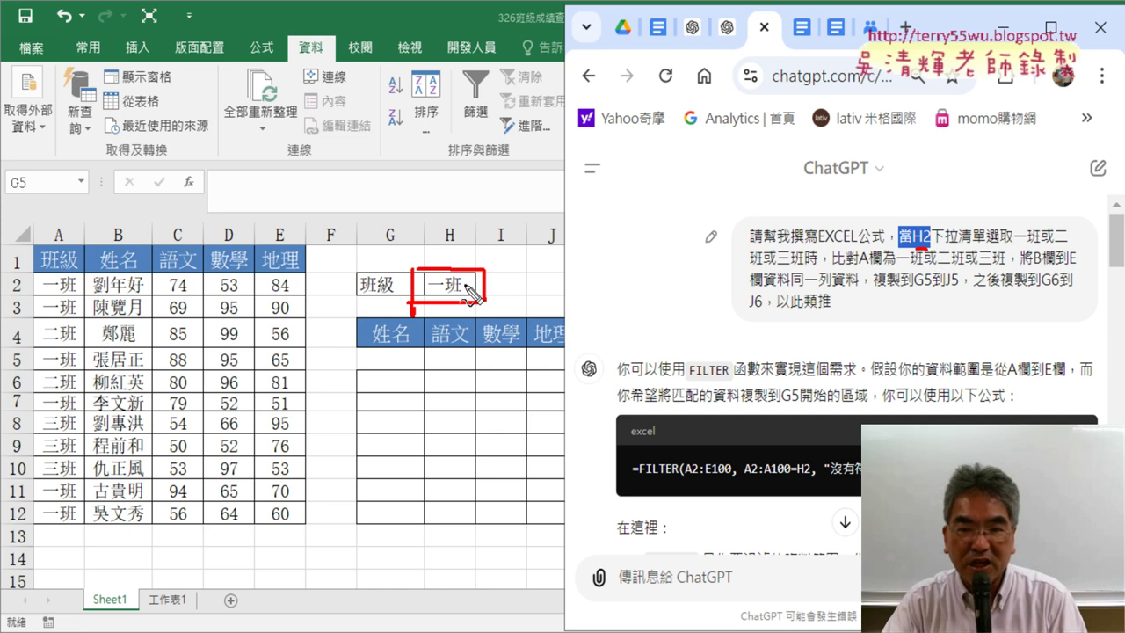
# Step: Underline 下拉清單選, 比對 and A欄 in the prompt in red, and circle column A's header
pyautogui.moveTo(932, 248); pyautogui.dragTo(1007, 248)
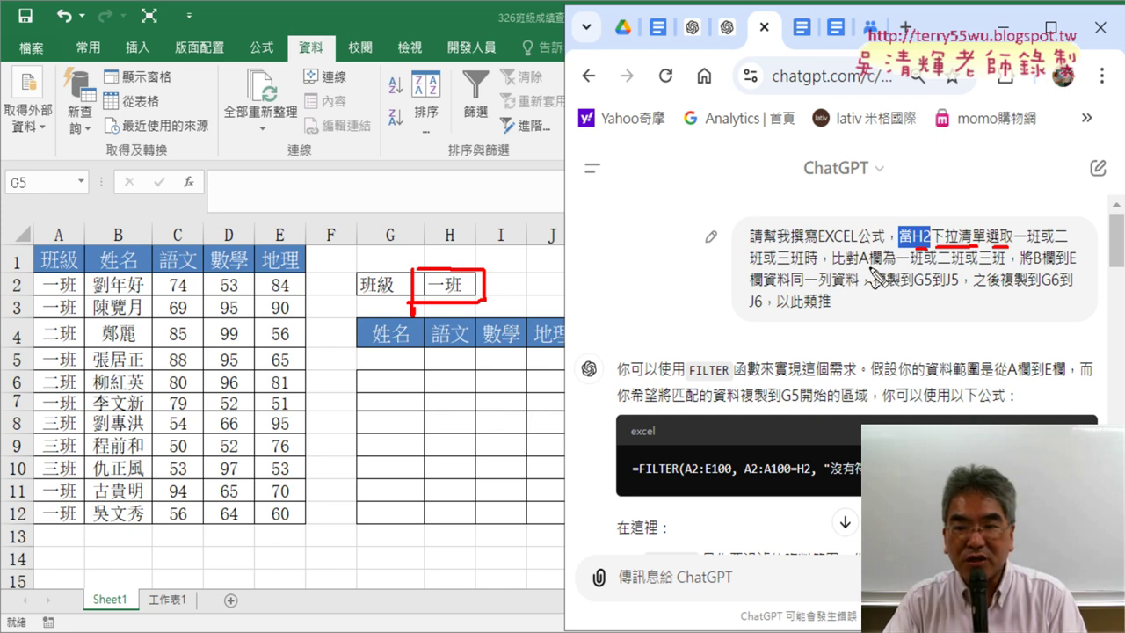
pyautogui.moveTo(831, 266); pyautogui.dragTo(856, 265)
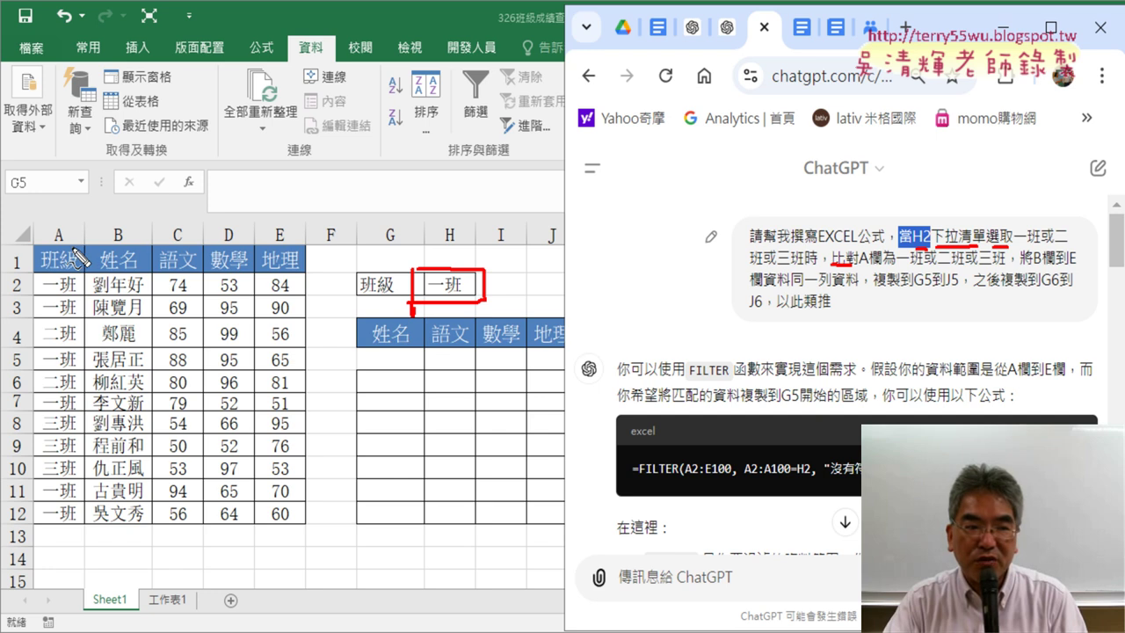
pyautogui.moveTo(67, 224); pyautogui.dragTo(63, 221)
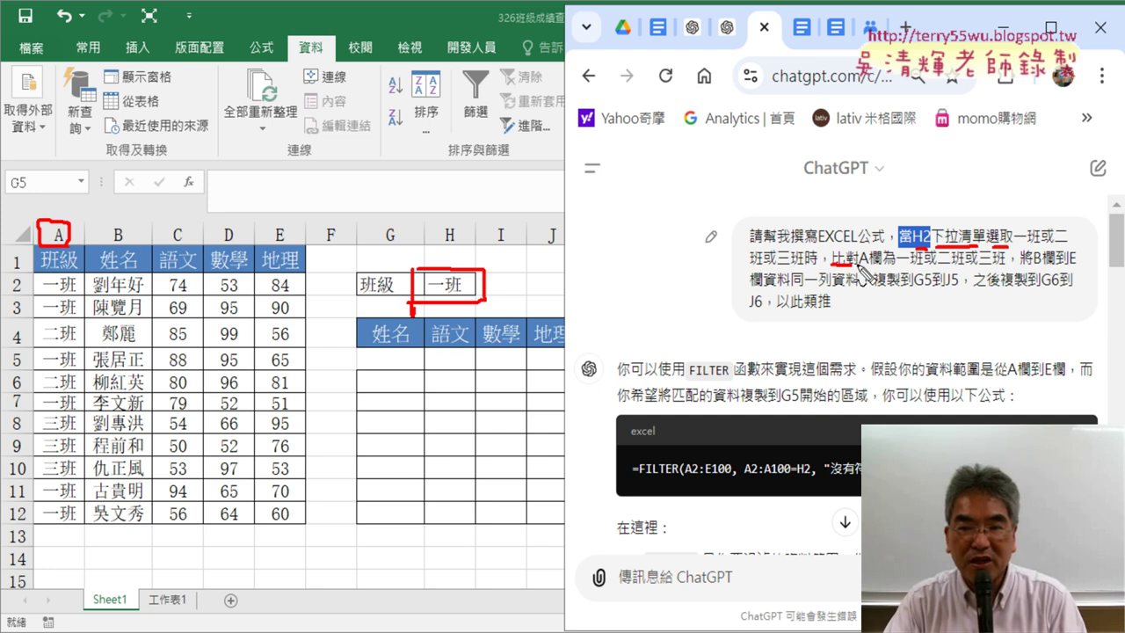
pyautogui.moveTo(859, 267); pyautogui.dragTo(1005, 274)
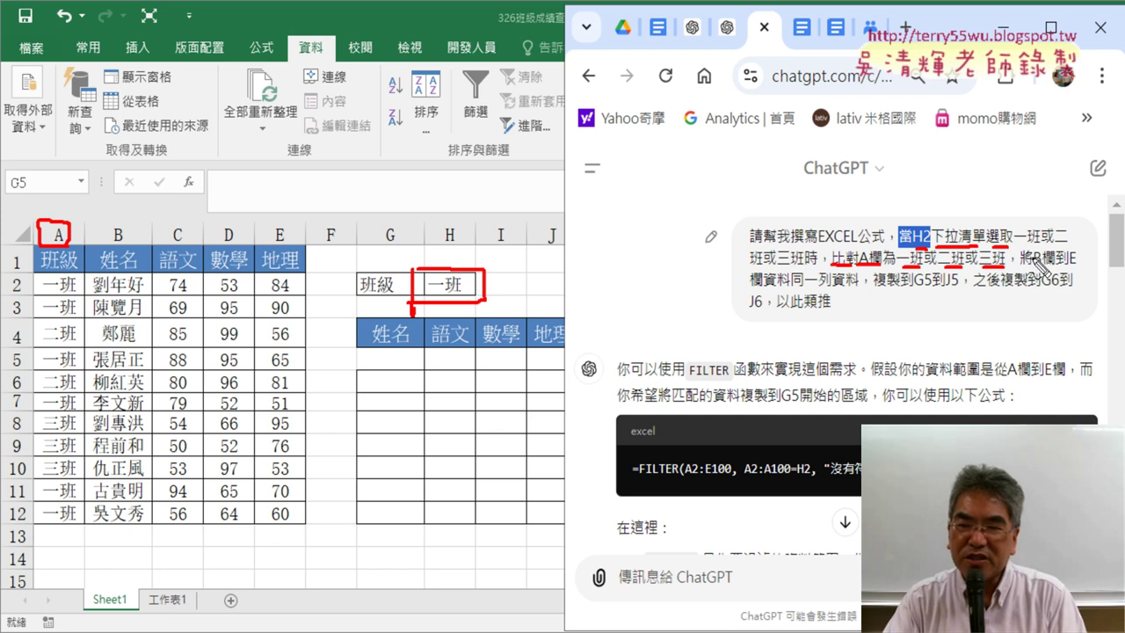
# Step: Underline B in the prompt, mark the column B and E headers, and outline B2:E2
pyautogui.moveTo(1035, 273); pyautogui.dragTo(1052, 273)
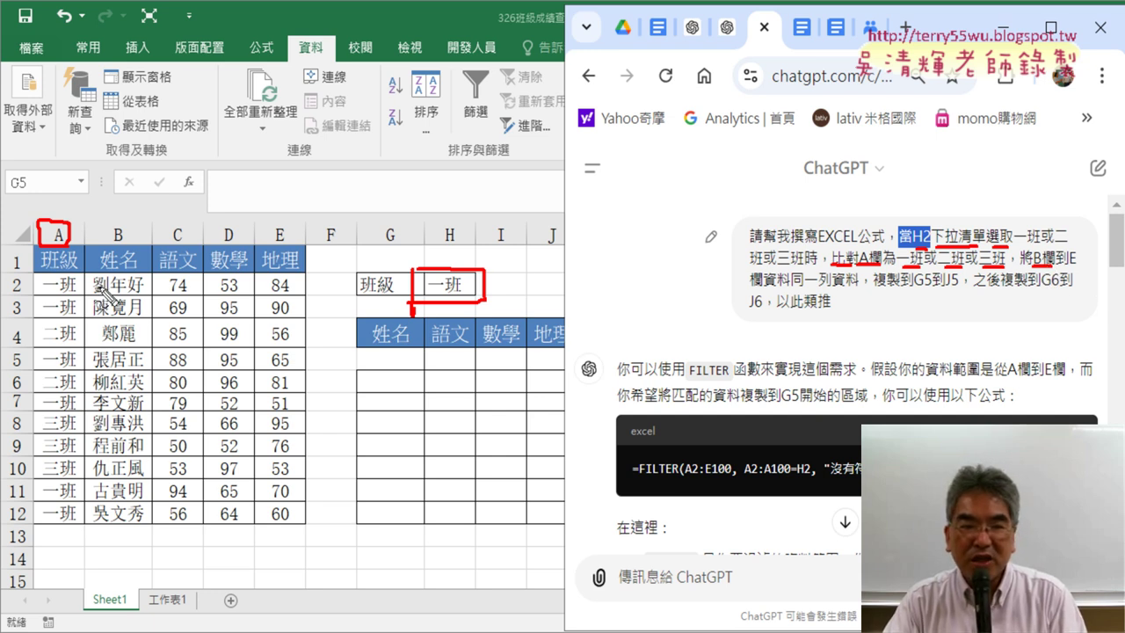
pyautogui.moveTo(103, 228)
pyautogui.mouseDown()
pyautogui.moveTo(104, 239)
pyautogui.moveTo(132, 242)
pyautogui.mouseUp()
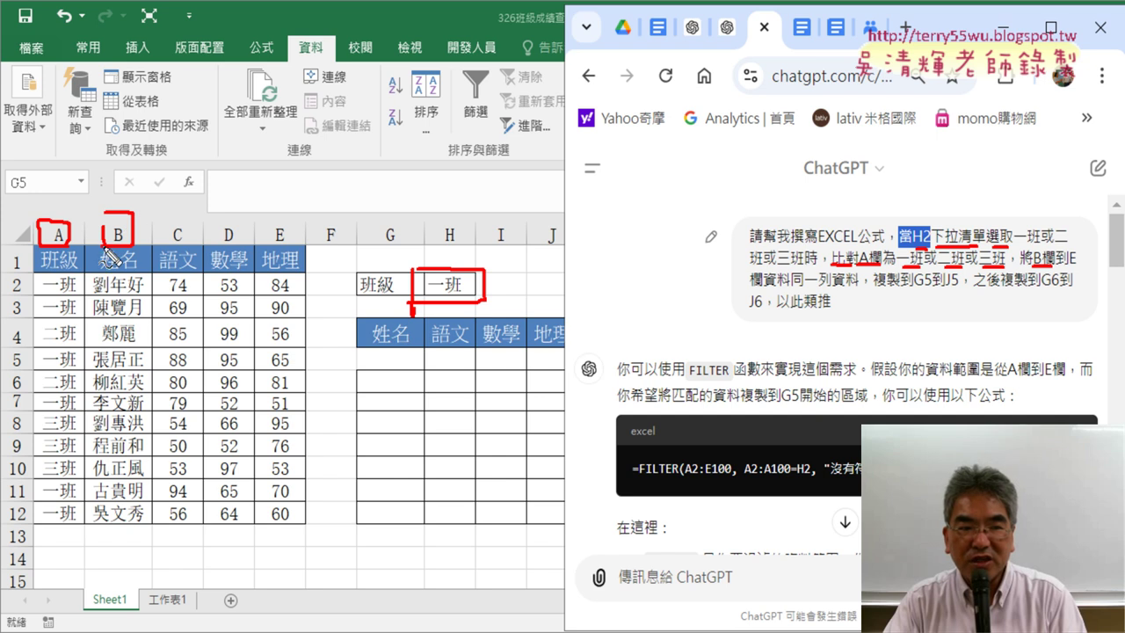
pyautogui.moveTo(272, 221)
pyautogui.mouseDown()
pyautogui.moveTo(269, 240)
pyautogui.moveTo(293, 241)
pyautogui.mouseUp()
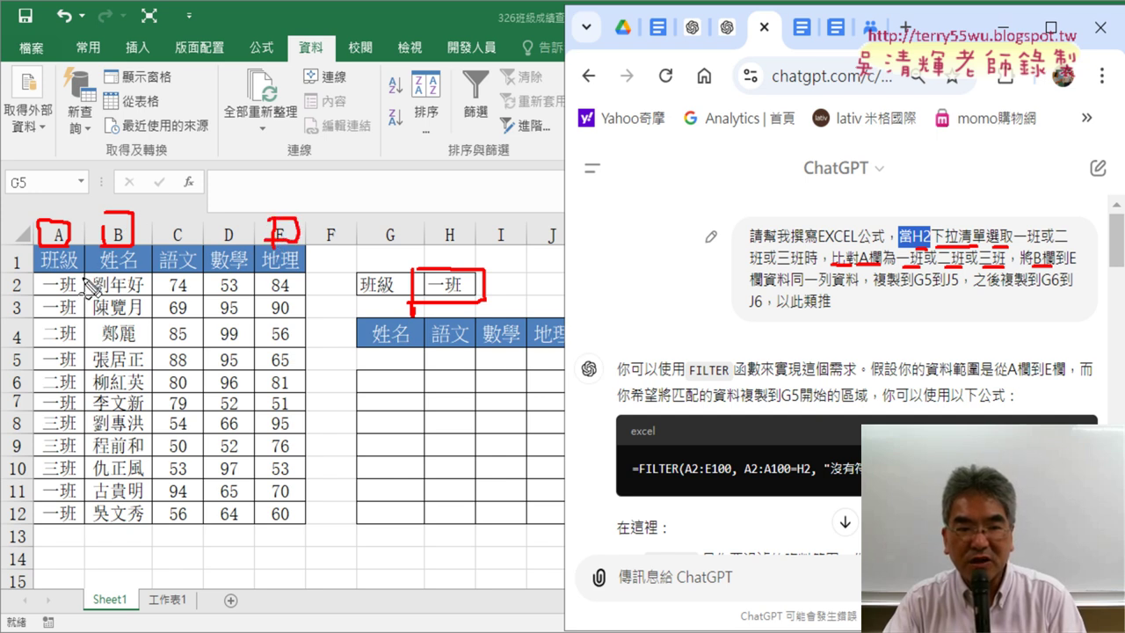
pyautogui.moveTo(88, 292)
pyautogui.mouseDown()
pyautogui.moveTo(313, 268)
pyautogui.moveTo(303, 303)
pyautogui.moveTo(346, 351)
pyautogui.moveTo(603, 378)
pyautogui.mouseUp()
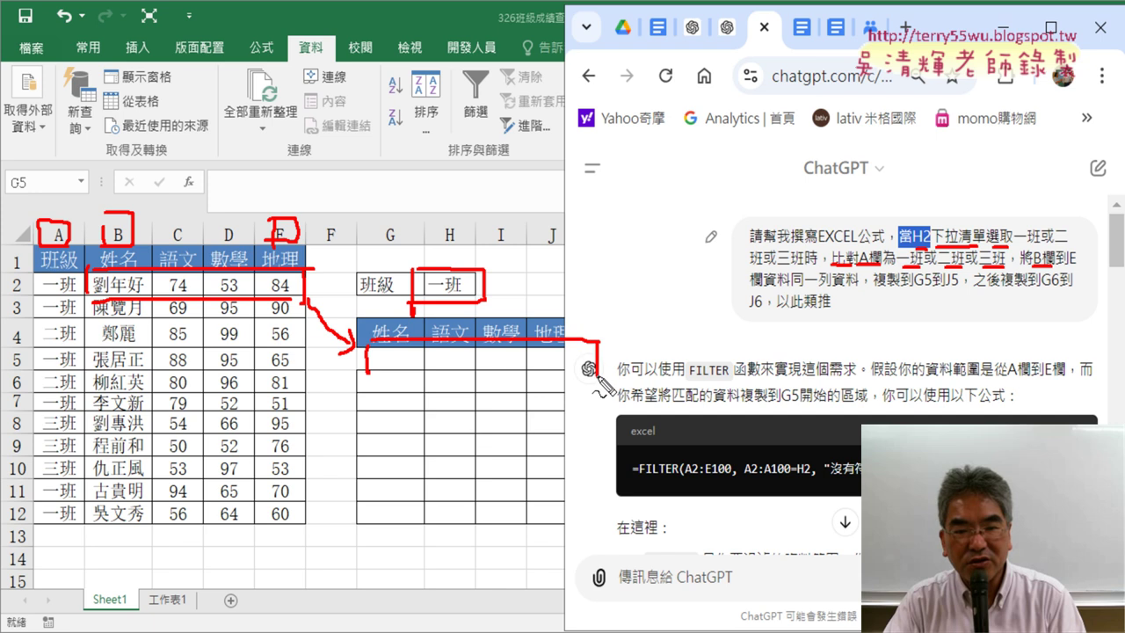
pyautogui.moveTo(379, 374); pyautogui.dragTo(602, 373)
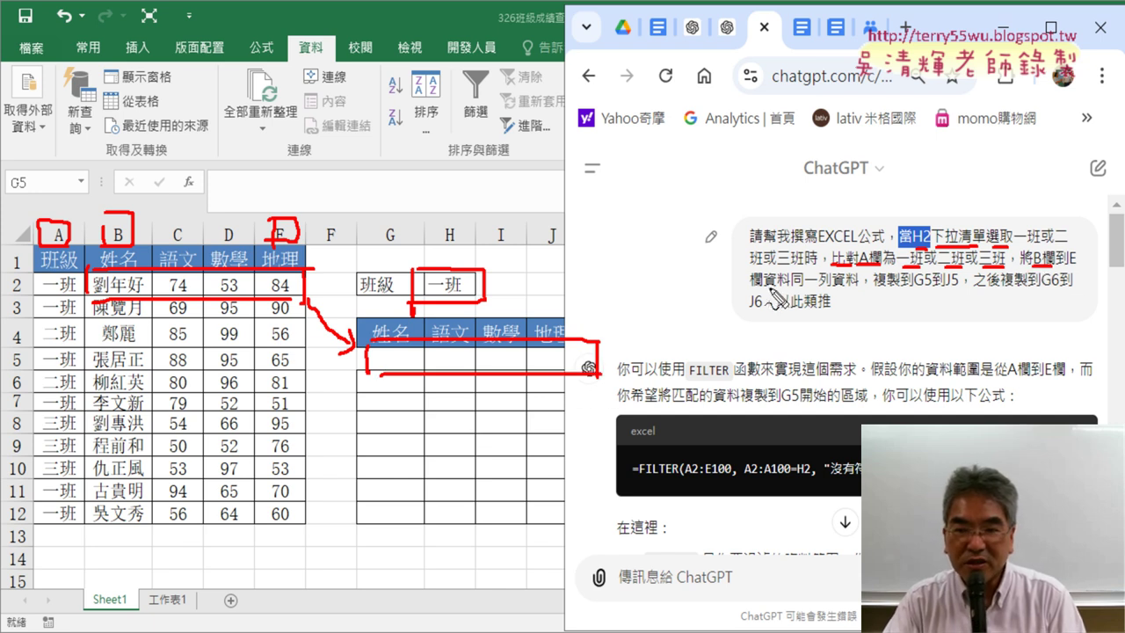
pyautogui.moveTo(797, 289); pyautogui.dragTo(860, 289)
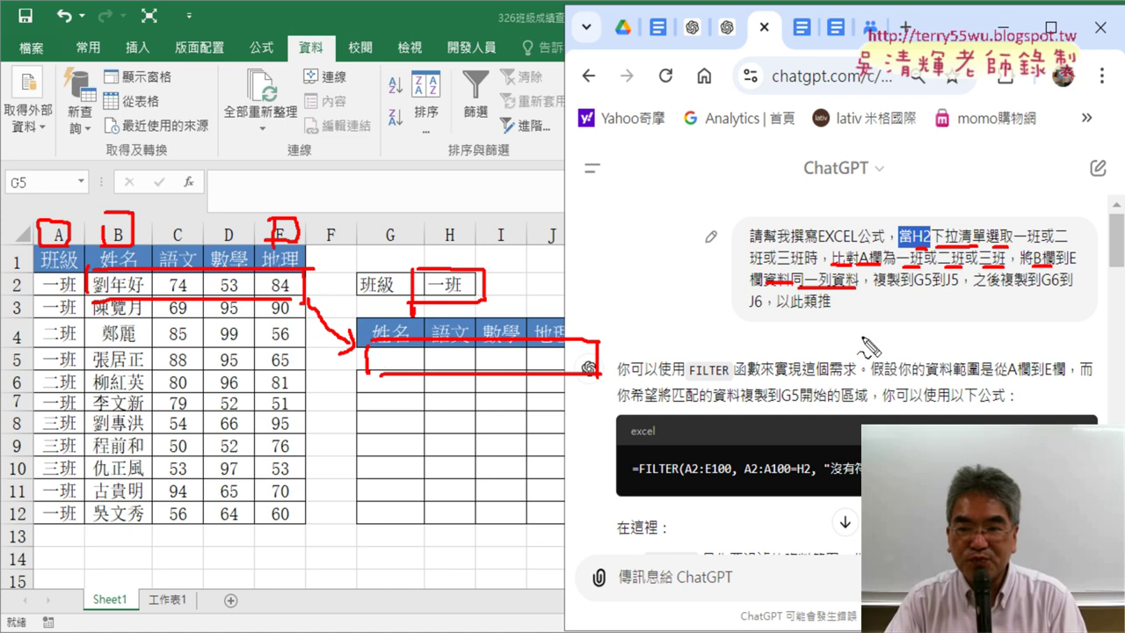
pyautogui.moveTo(915, 288); pyautogui.dragTo(1057, 292)
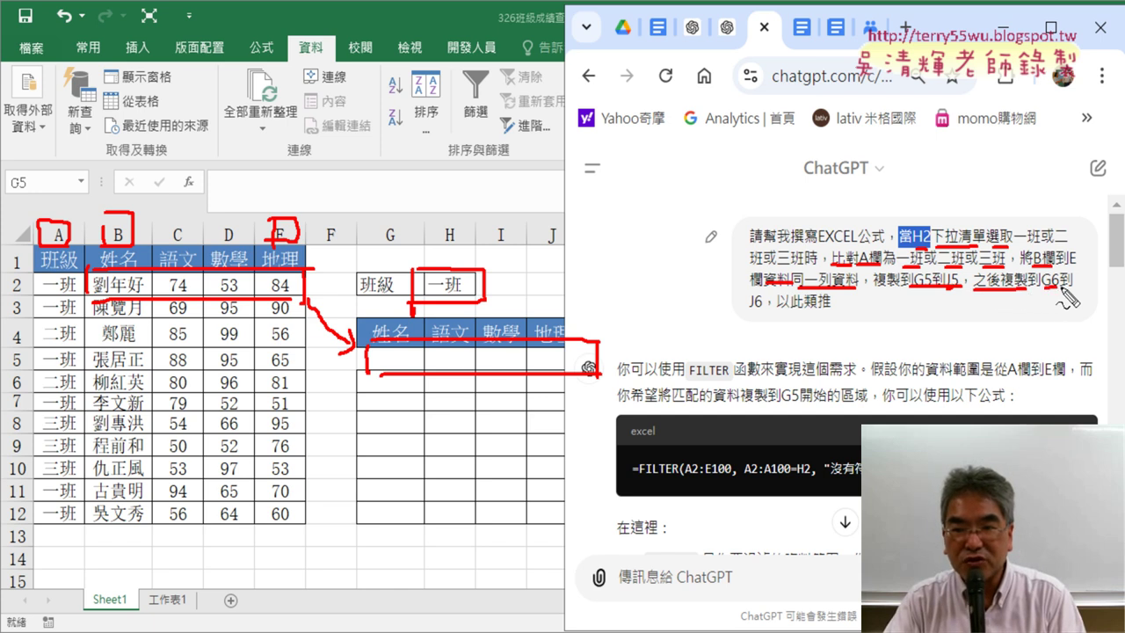
pyautogui.moveTo(748, 310); pyautogui.dragTo(762, 309)
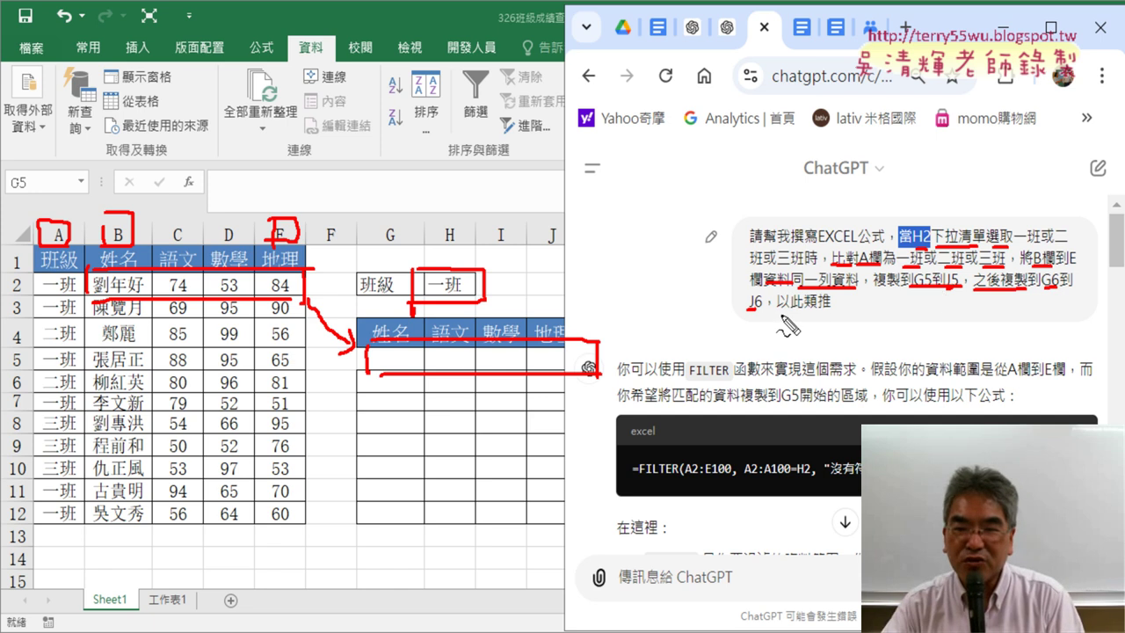
pyautogui.moveTo(779, 312); pyautogui.dragTo(831, 310)
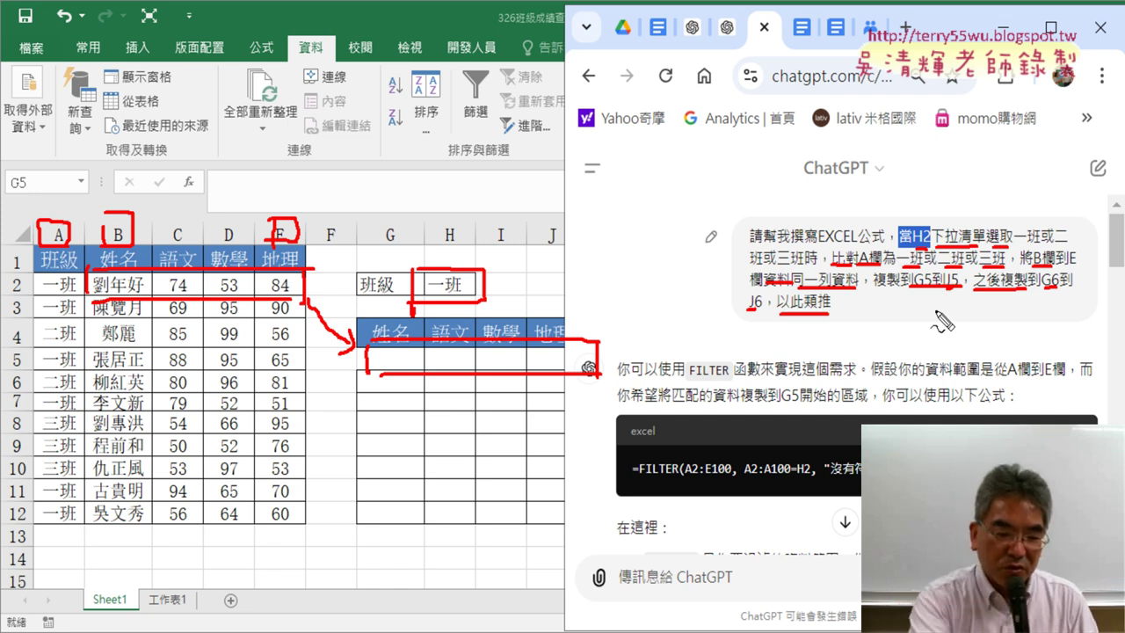
pyautogui.press('Escape')
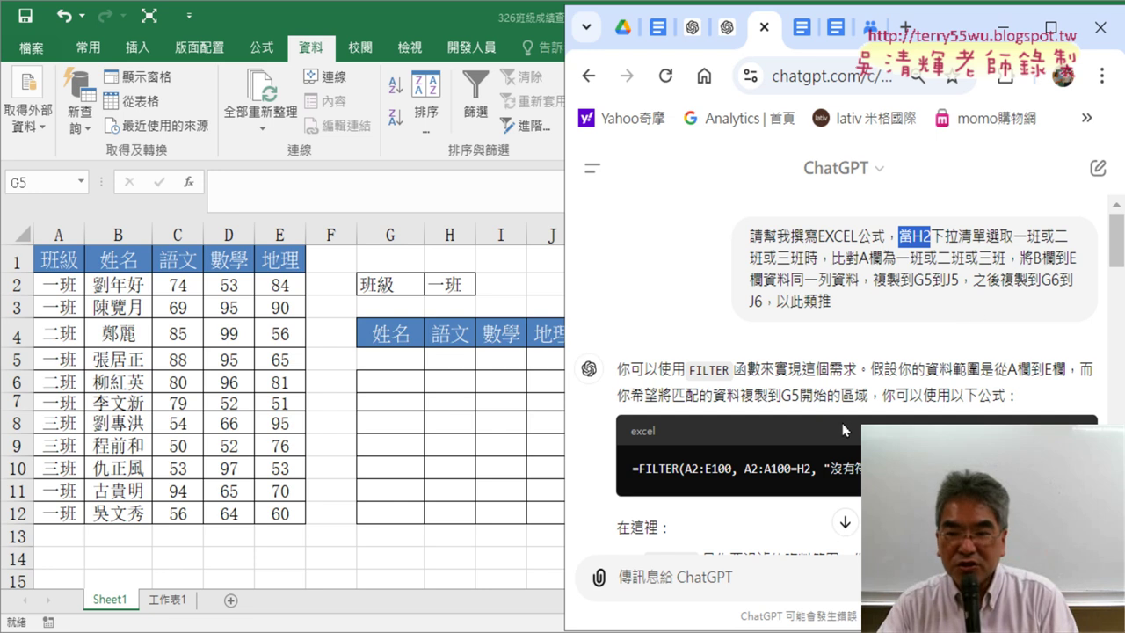
# Step: Highlight FILTER and the suggested formula in ChatGPT's answer
pyautogui.click(672, 373)
pyautogui.scroll(-2, 697, 362)
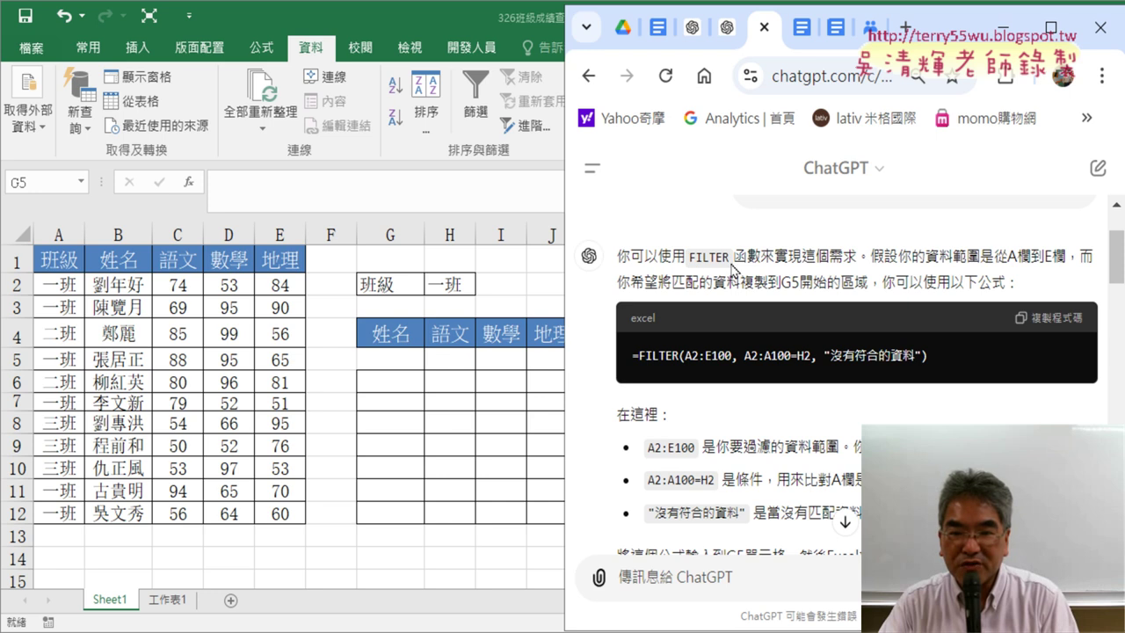
pyautogui.moveTo(689, 258); pyautogui.dragTo(734, 264)
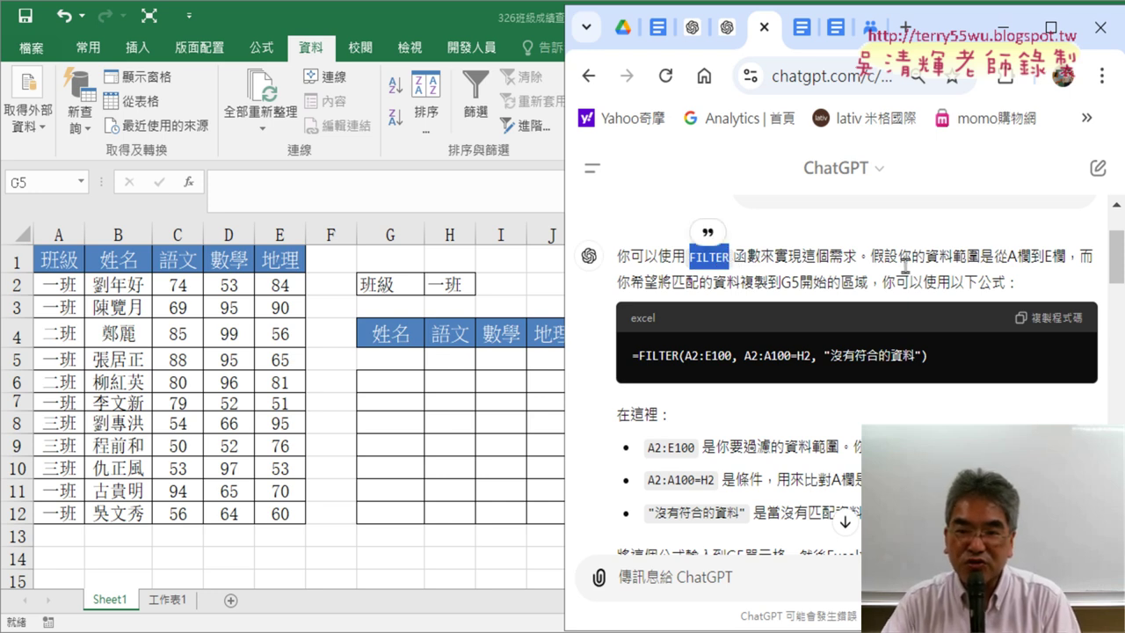
pyautogui.moveTo(945, 361); pyautogui.dragTo(632, 356)
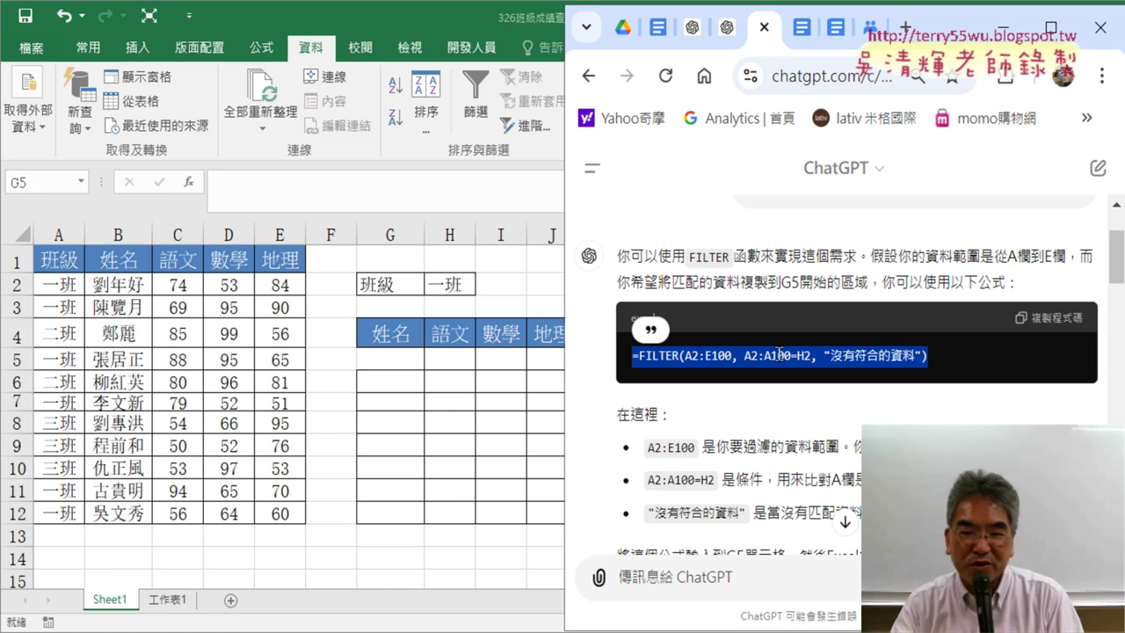
# Step: Highlight the note that FILTER is supported in Excel 365 and Excel 2019
pyautogui.scroll(-1, 800, 352)
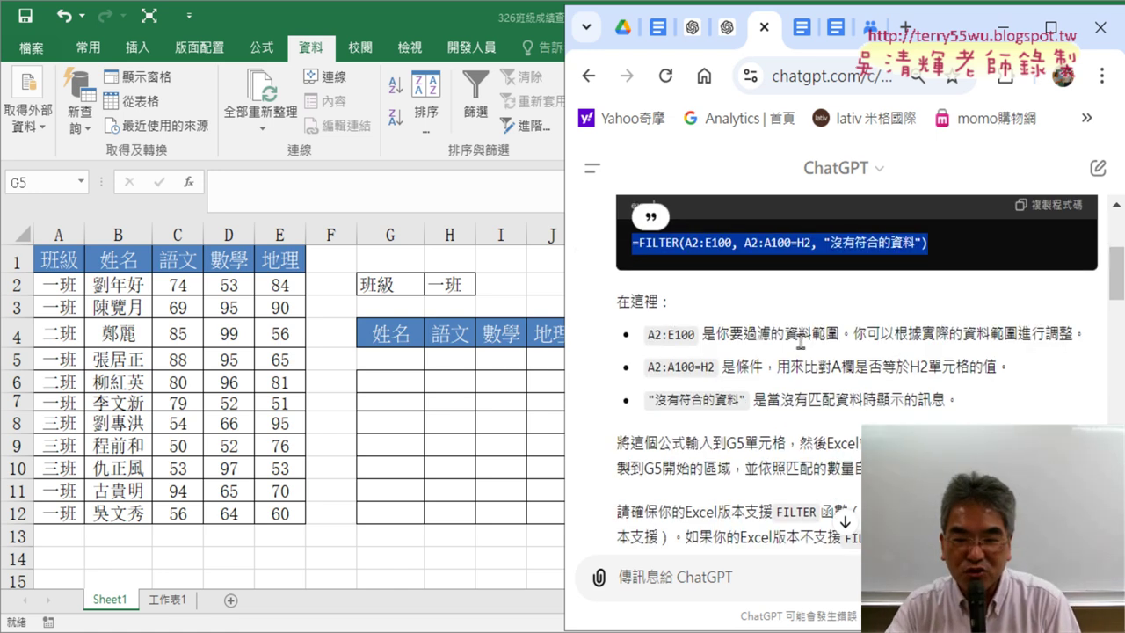
pyautogui.scroll(-1, 801, 341)
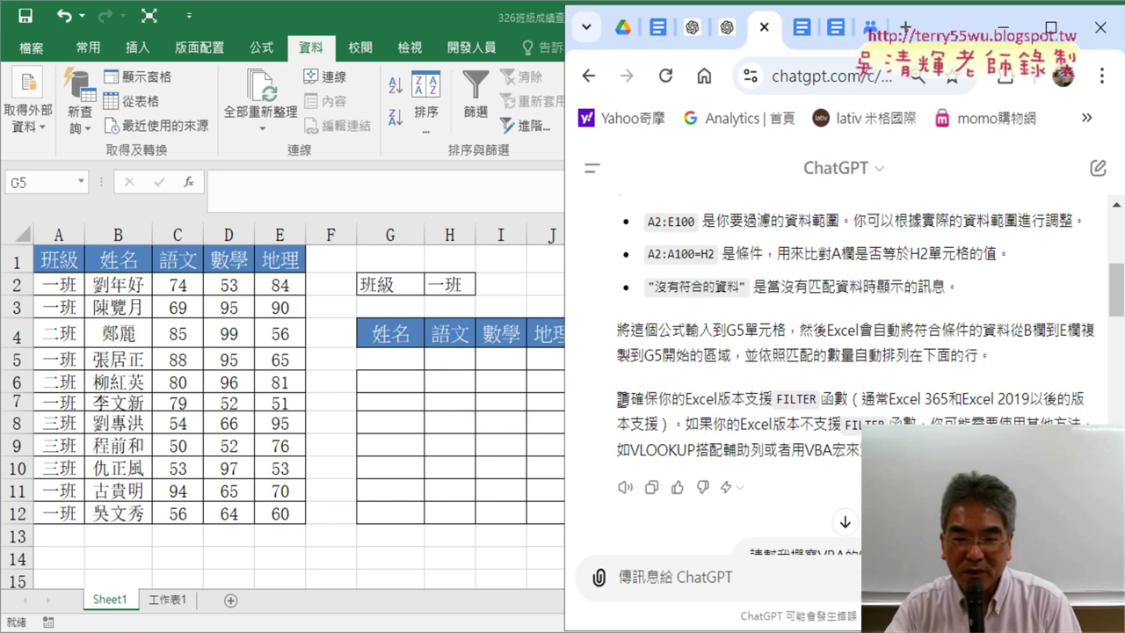
pyautogui.moveTo(619, 399); pyautogui.dragTo(743, 399)
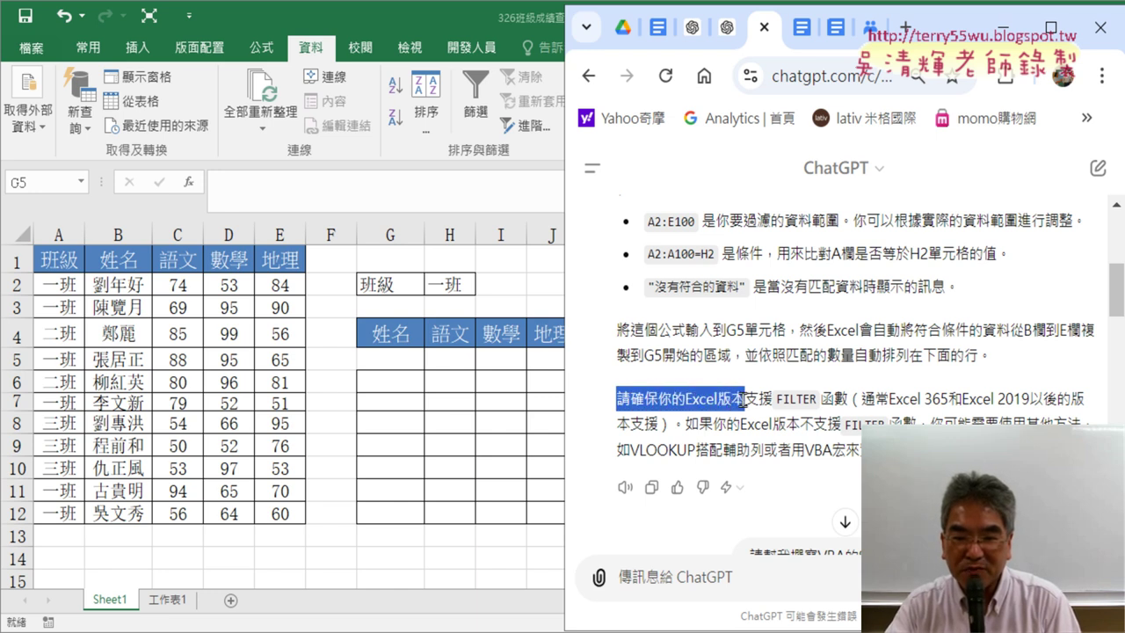
pyautogui.moveTo(744, 399); pyautogui.dragTo(947, 399)
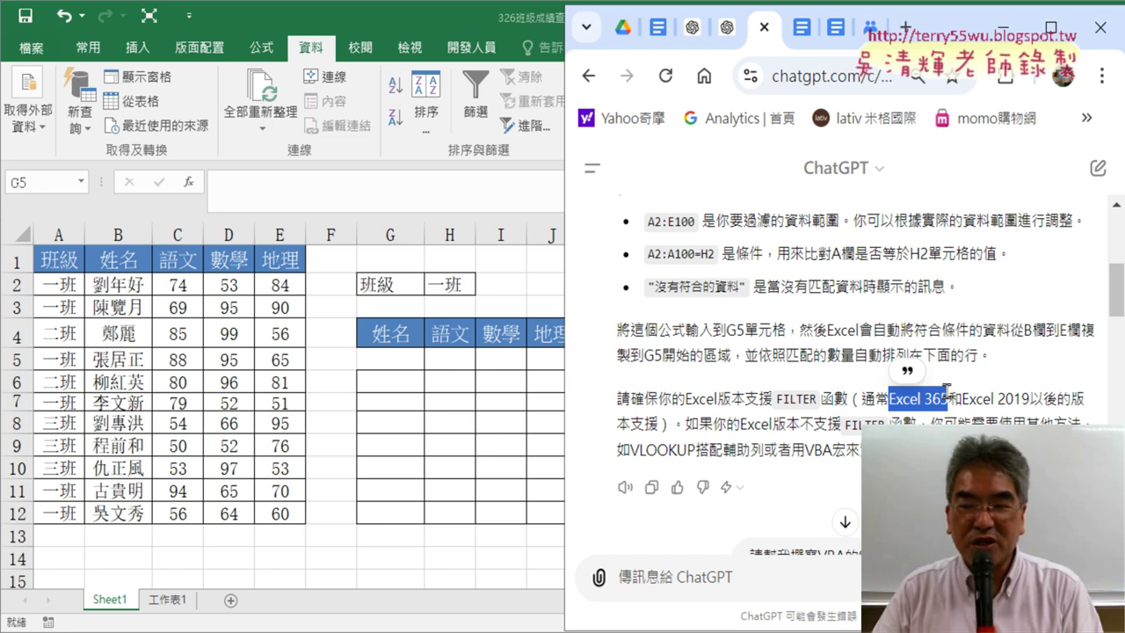
pyautogui.click(965, 400)
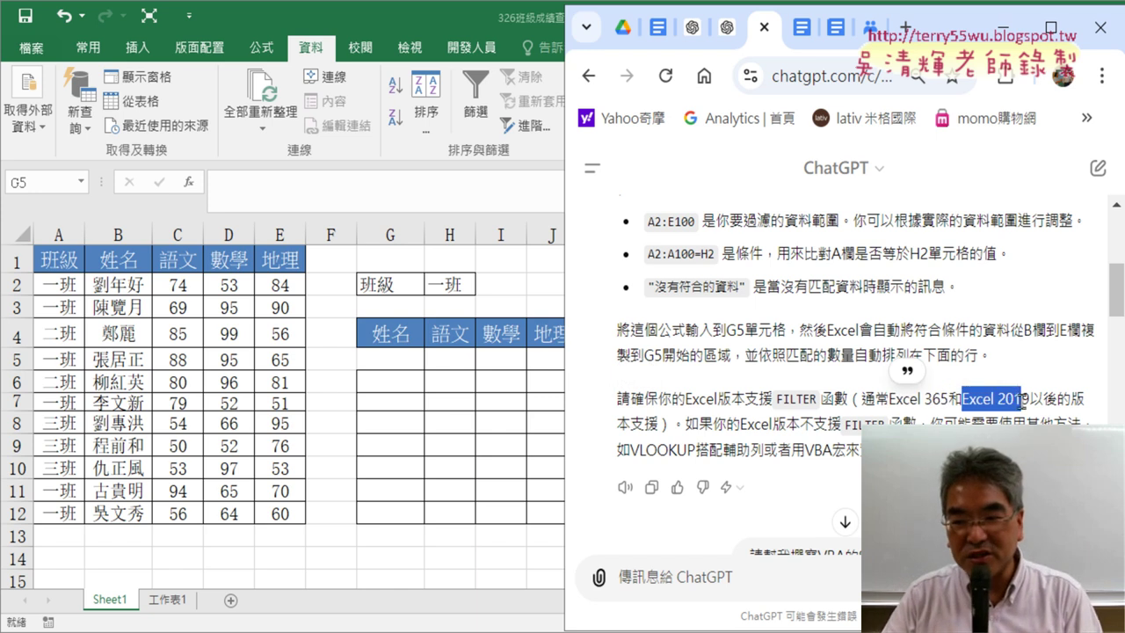
pyautogui.moveTo(965, 400); pyautogui.dragTo(1031, 401)
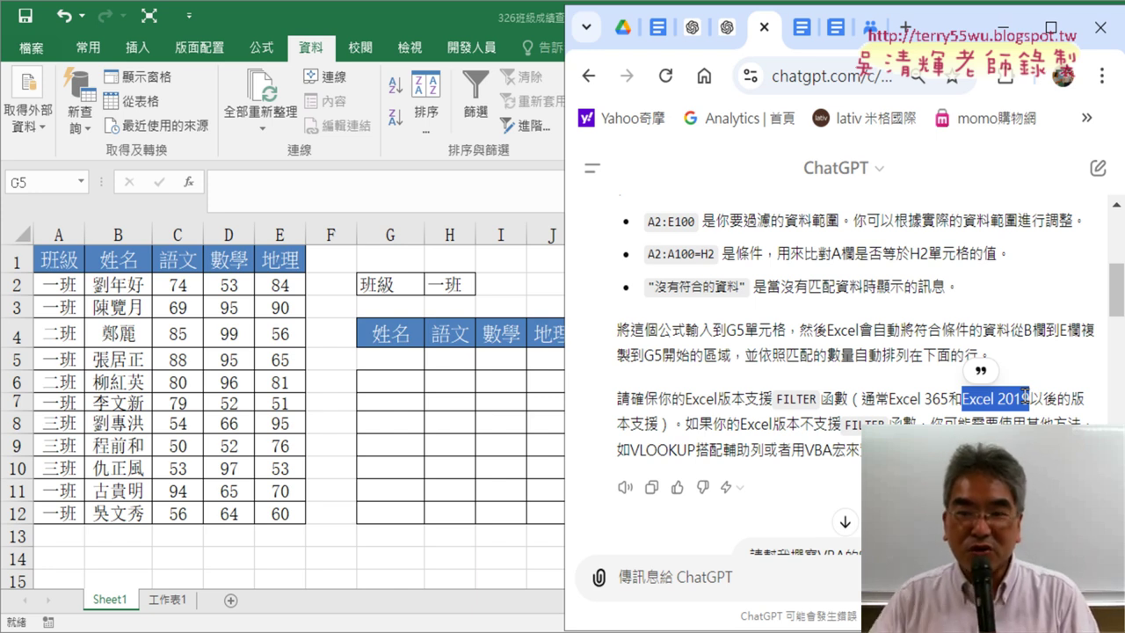
# Step: Select the =FILTER(A2:E100, A2:A100=H2, "沒有符合的資料") formula code for copying
pyautogui.scroll(2, 982, 345)
pyautogui.scroll(1, 919, 299)
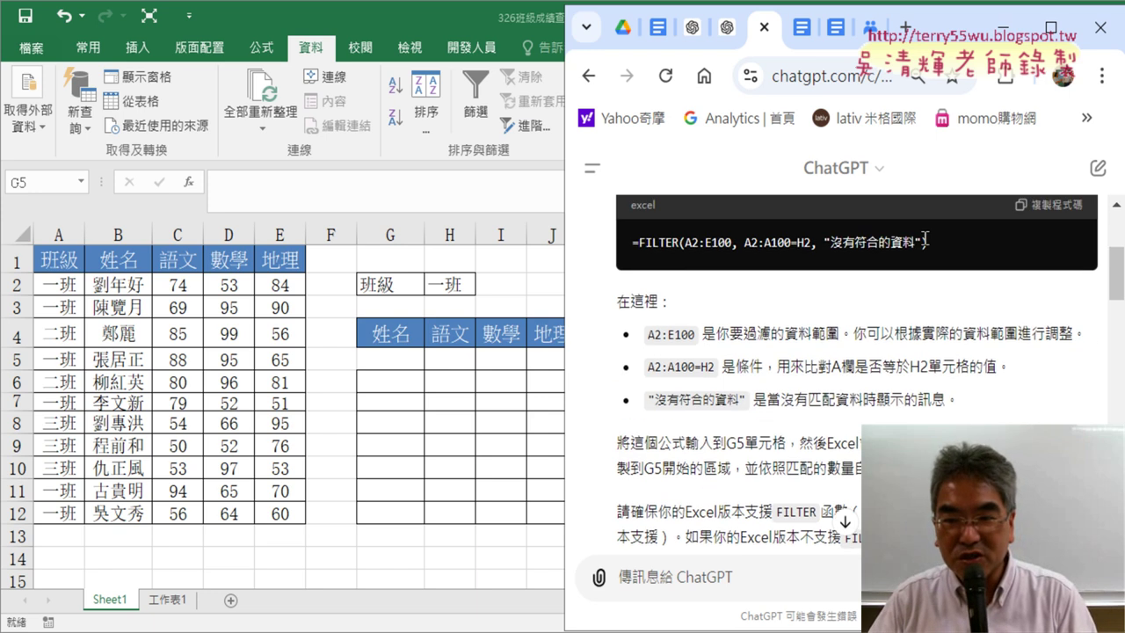
pyautogui.moveTo(939, 249); pyautogui.dragTo(633, 243)
pyautogui.hotkey('ctrl', 'c')
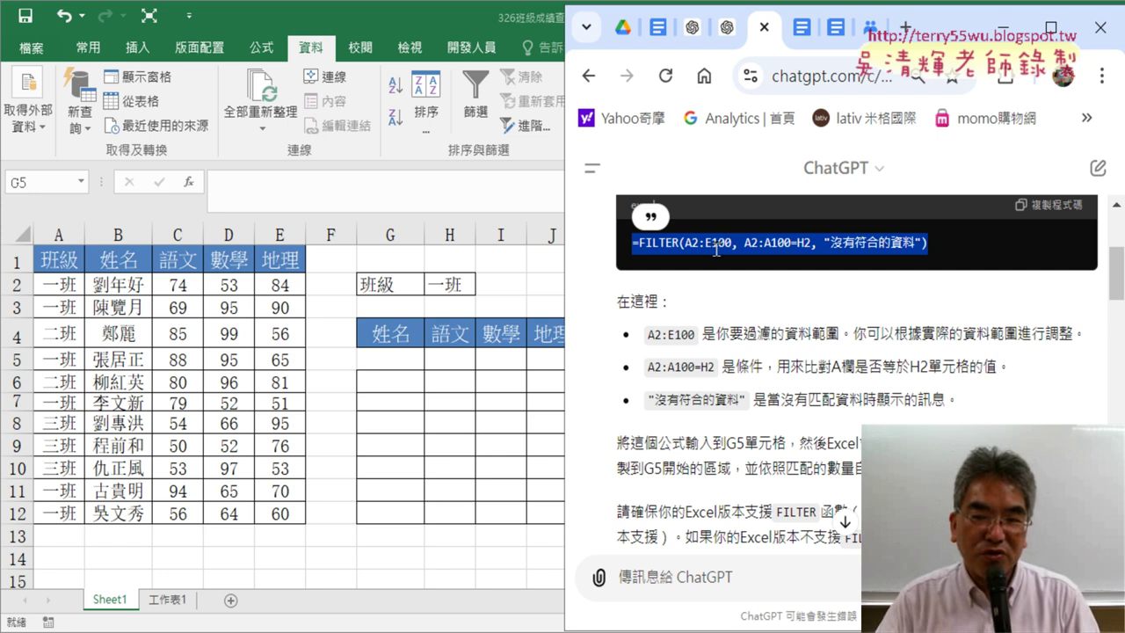
# Step: Paste the FILTER formula into G5's formula bar and change its first range A2 to B2
pyautogui.click(393, 366)
pyautogui.click(313, 185)
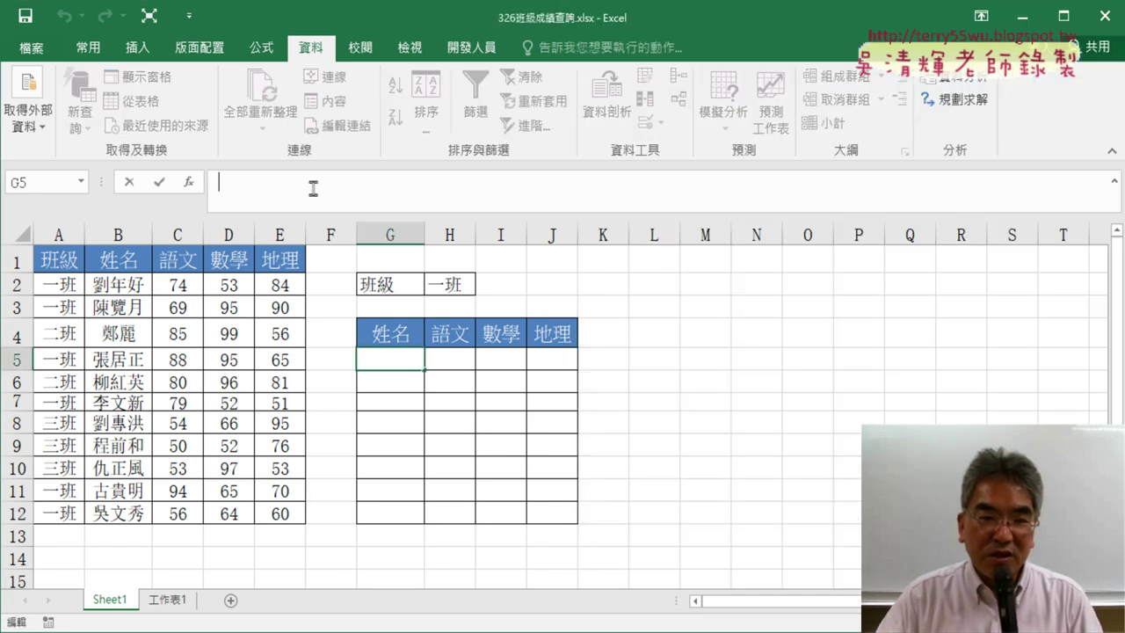
pyautogui.hotkey('ctrl', 'v')
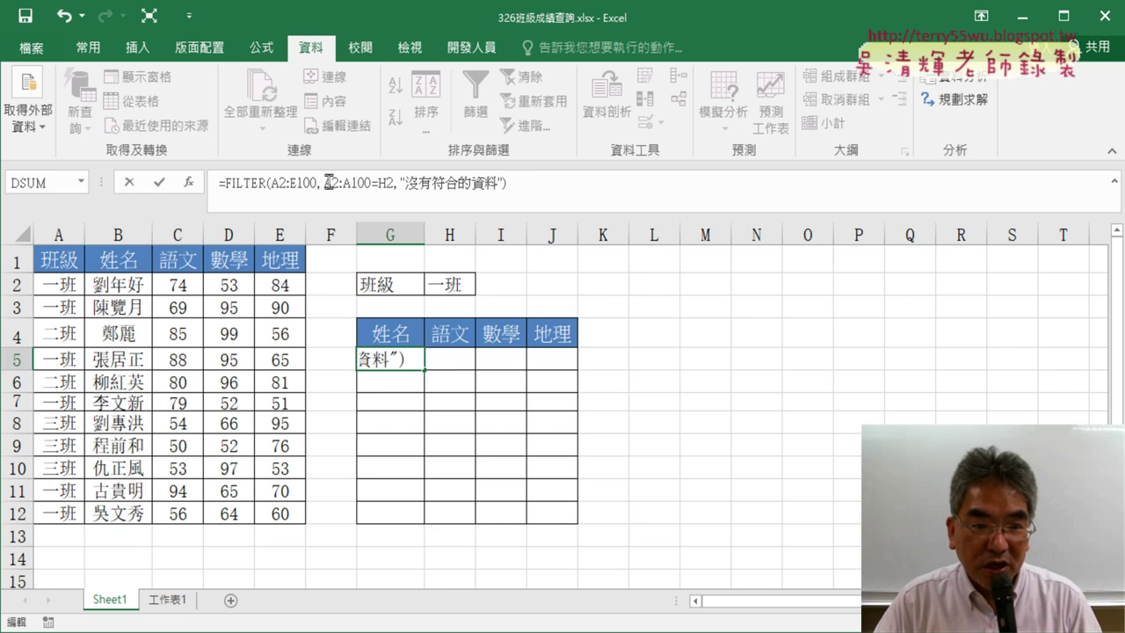
pyautogui.moveTo(325, 182); pyautogui.dragTo(371, 182)
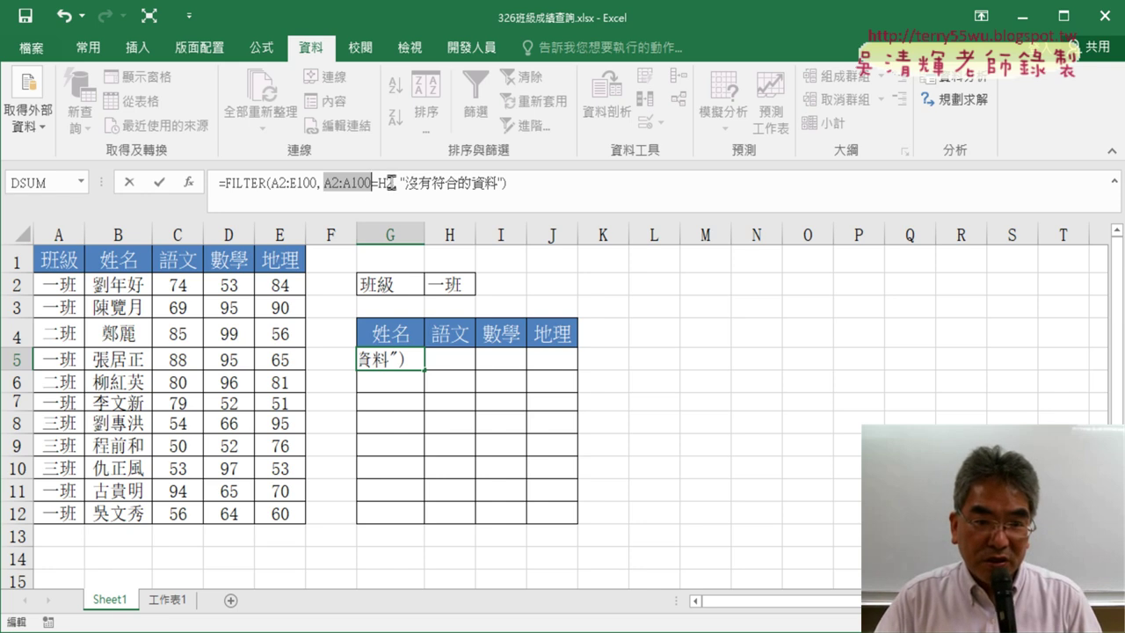
pyautogui.moveTo(395, 182); pyautogui.dragTo(325, 183)
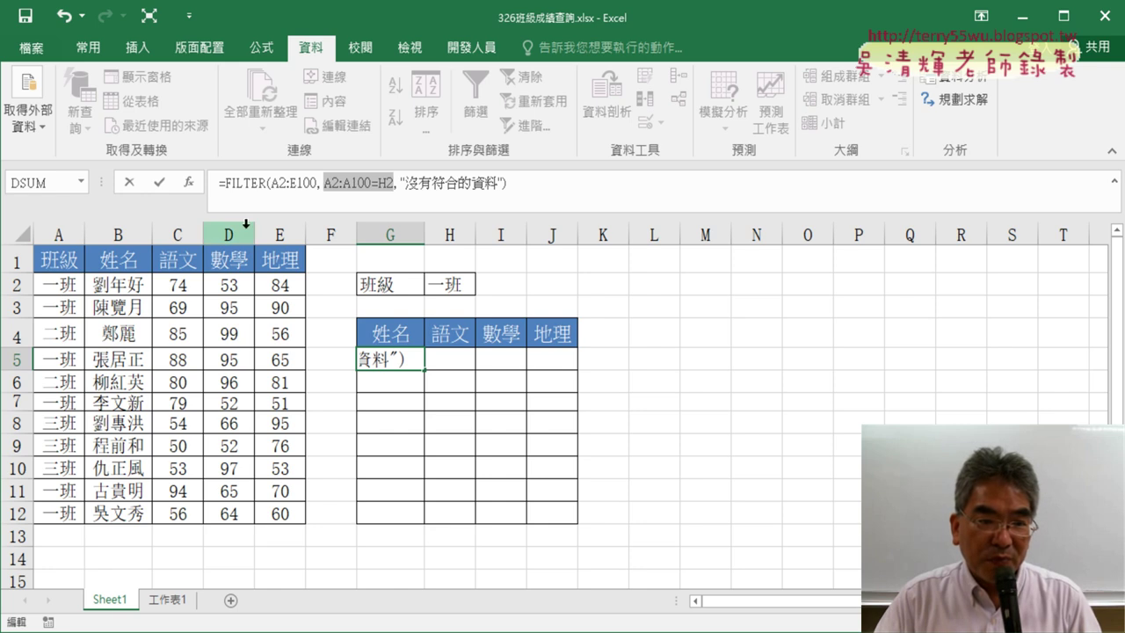
pyautogui.click(282, 185)
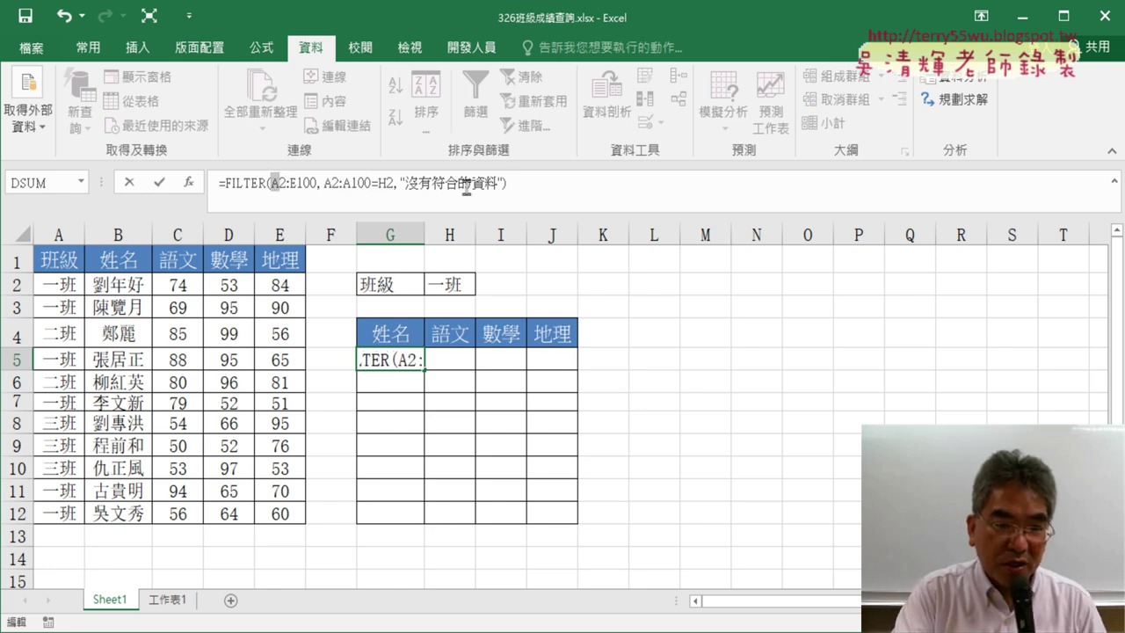
pyautogui.write('B')
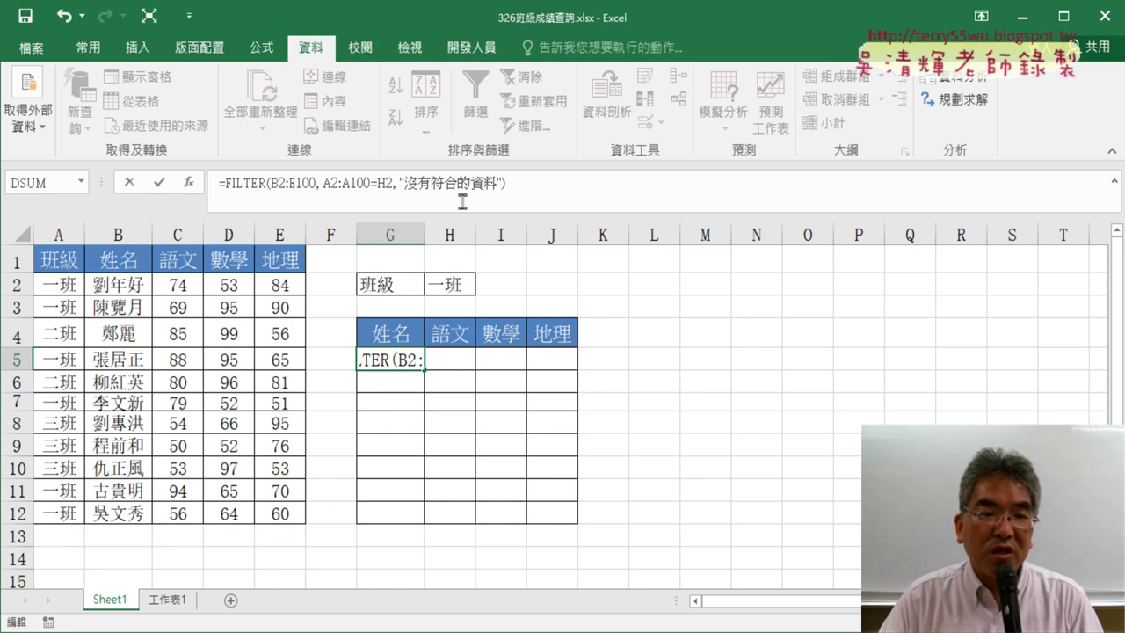
# Step: Enter the formula, dismiss the invalid-function error with 確定, and cancel the edit
pyautogui.click(160, 183)
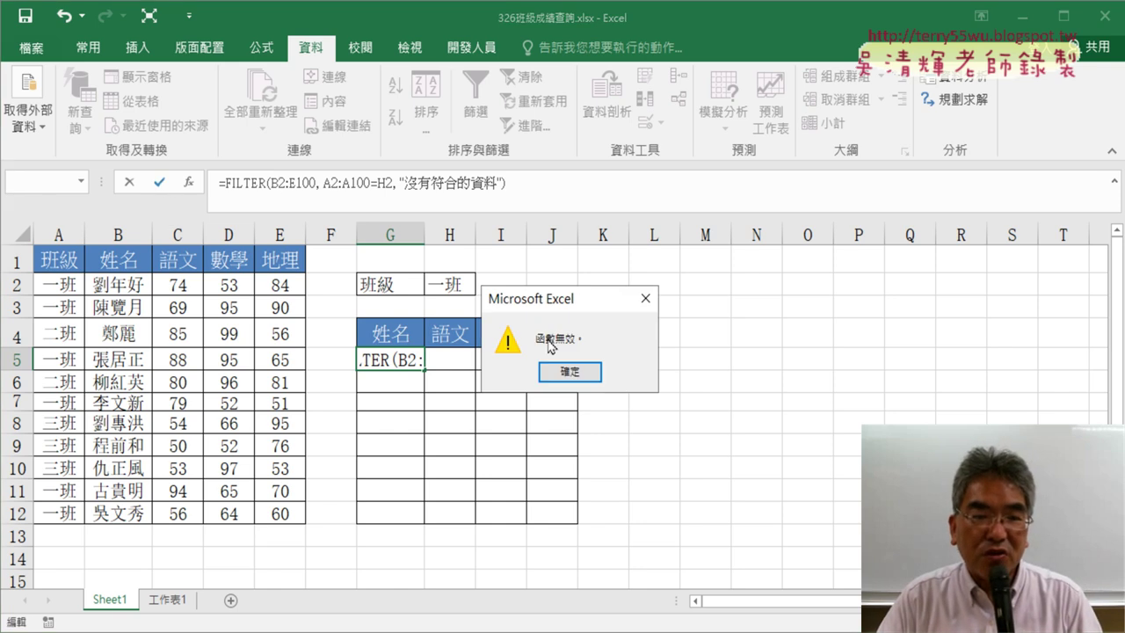
pyautogui.click(572, 371)
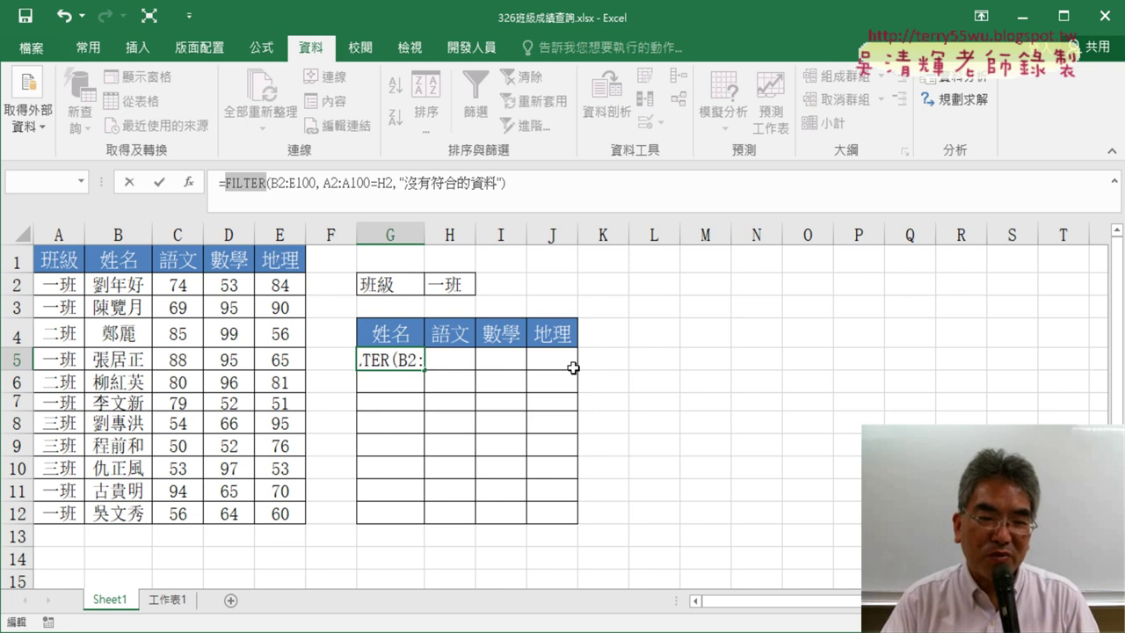
pyautogui.press('Escape')
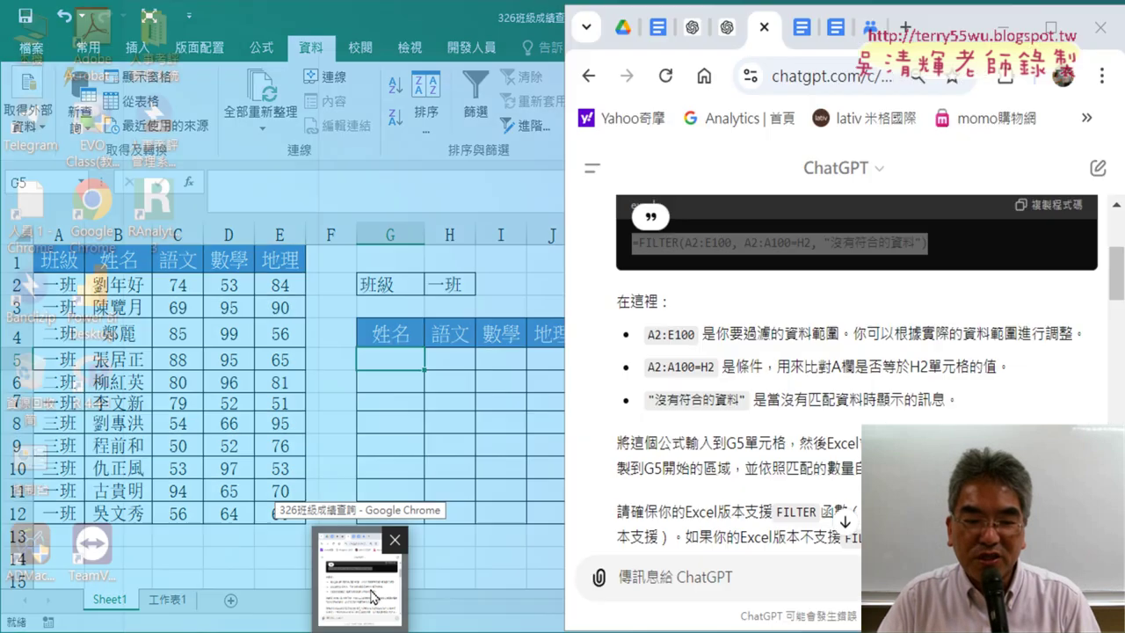
# Step: Return to the ChatGPT conversation and select the original FILTER request text
pyautogui.click(371, 596)
pyautogui.scroll(-3, 855, 394)
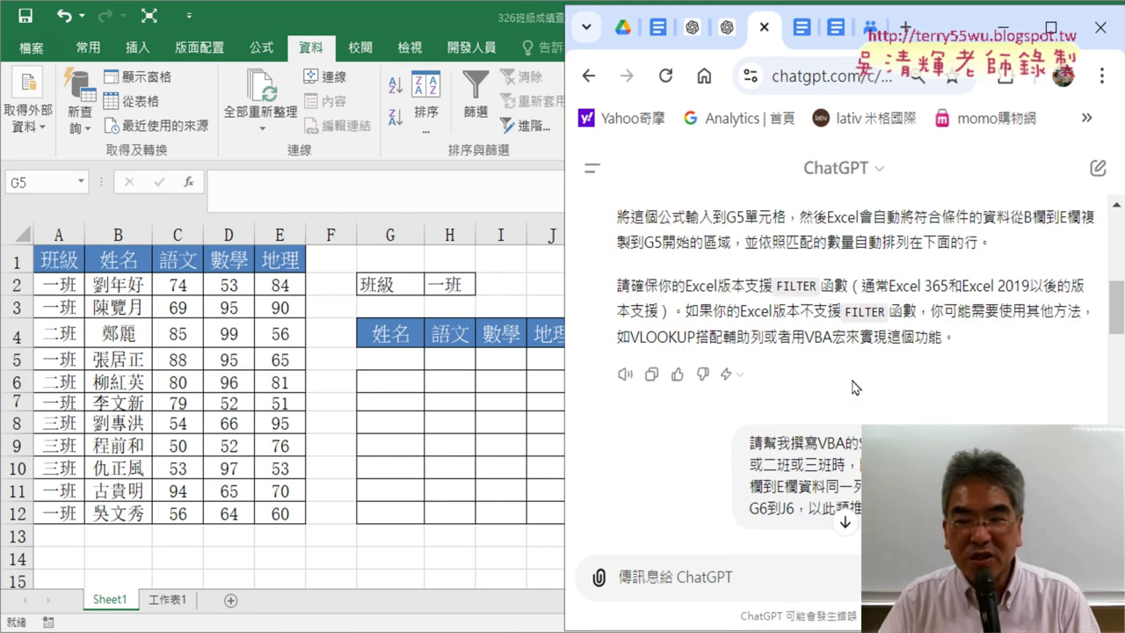
pyautogui.scroll(5, 854, 387)
pyautogui.scroll(3, 844, 301)
pyautogui.moveTo(750, 235); pyautogui.dragTo(863, 303)
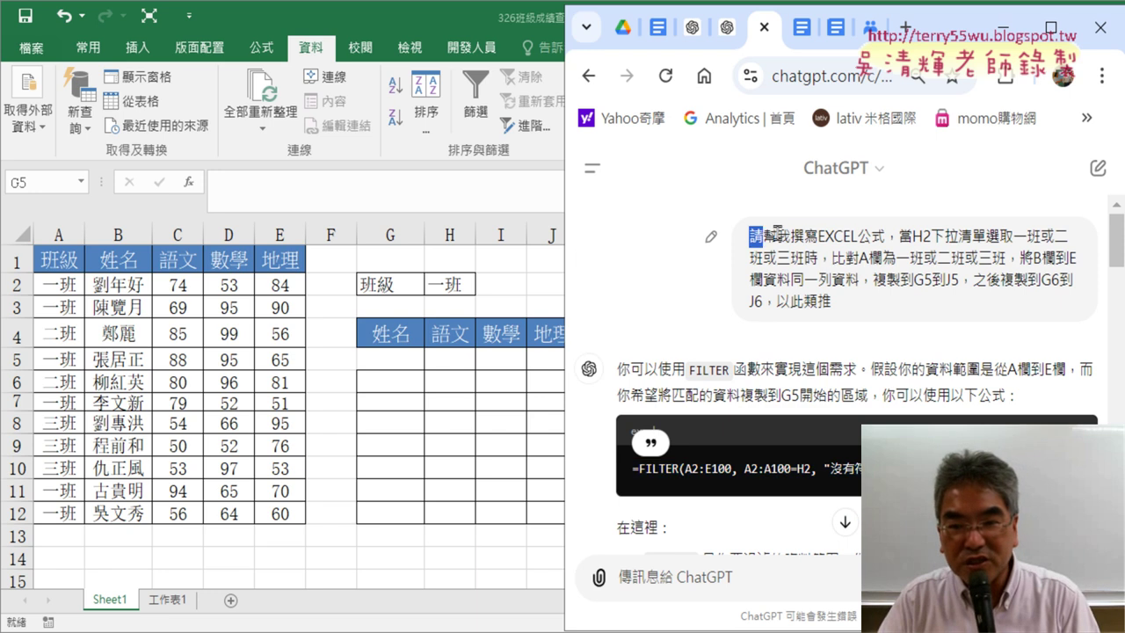
# Step: Highlight 'VBA的SUB程式' in the follow-up prompt and scroll toward the reply's VBA code
pyautogui.scroll(-1, 919, 326)
pyautogui.scroll(-10, 917, 324)
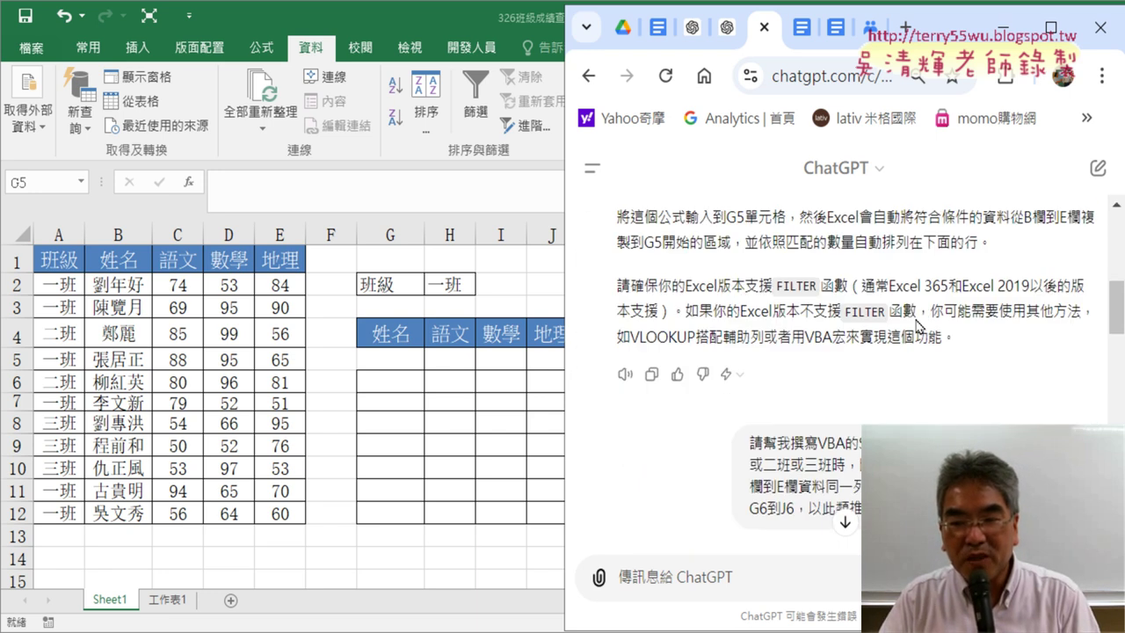
pyautogui.scroll(-3, 765, 322)
pyautogui.moveTo(751, 330); pyautogui.dragTo(888, 407)
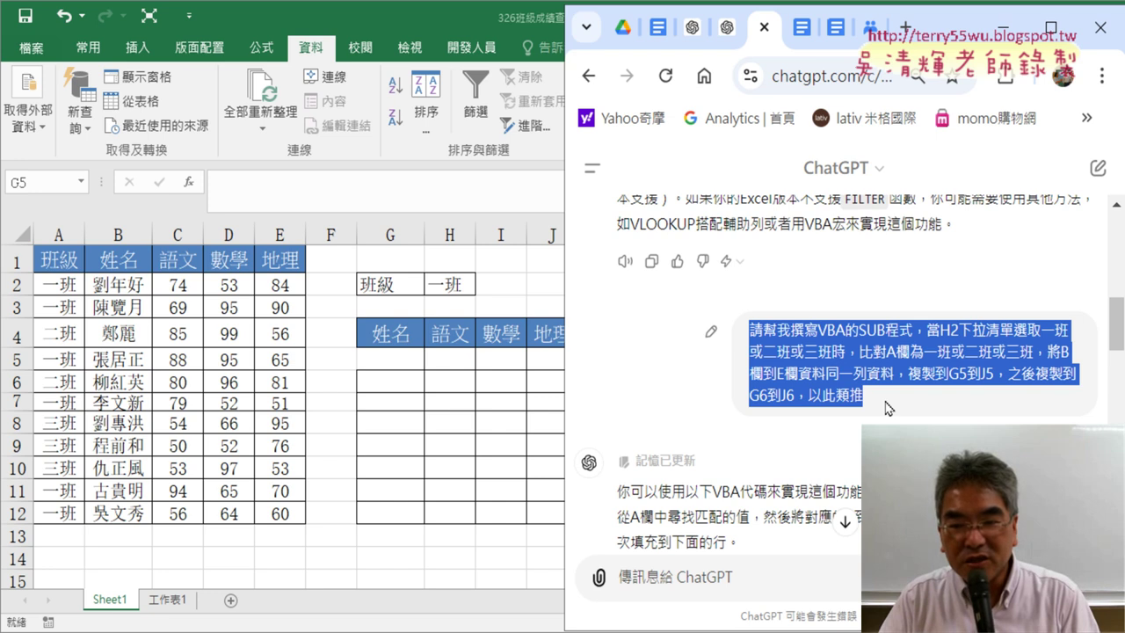
pyautogui.click(846, 346)
pyautogui.moveTo(817, 330); pyautogui.dragTo(910, 334)
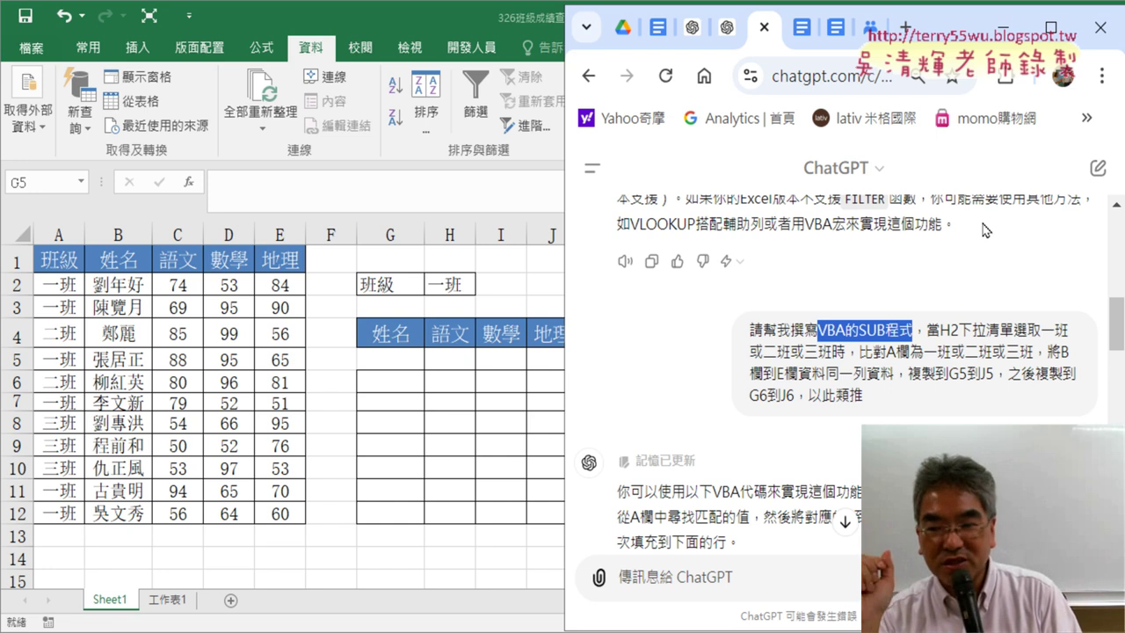
pyautogui.click(892, 333)
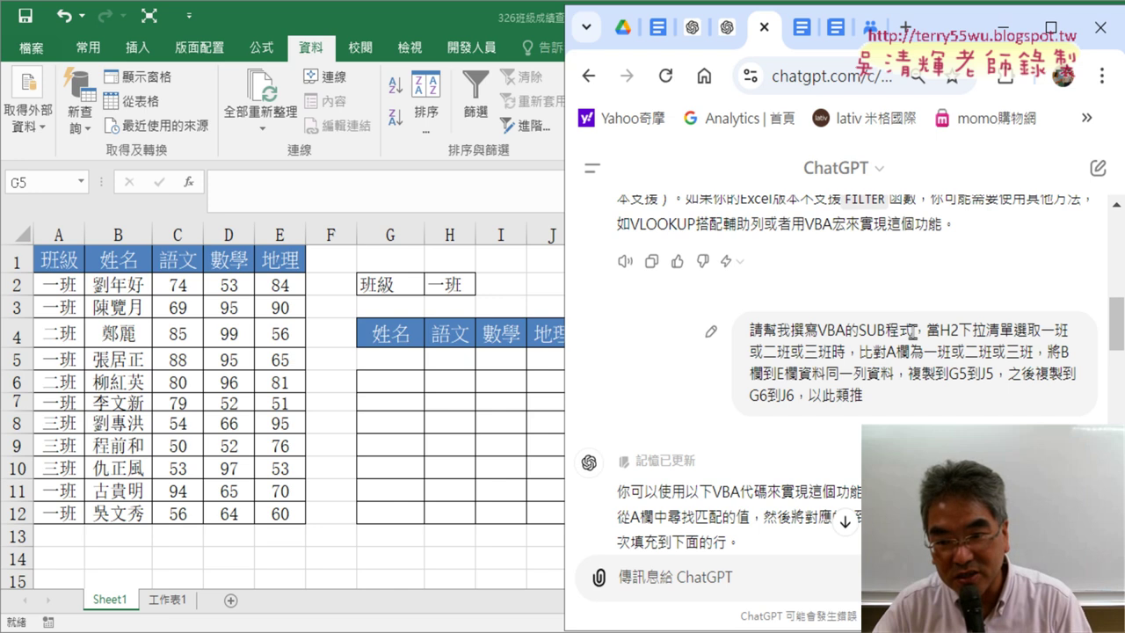
pyautogui.moveTo(913, 333); pyautogui.dragTo(818, 335)
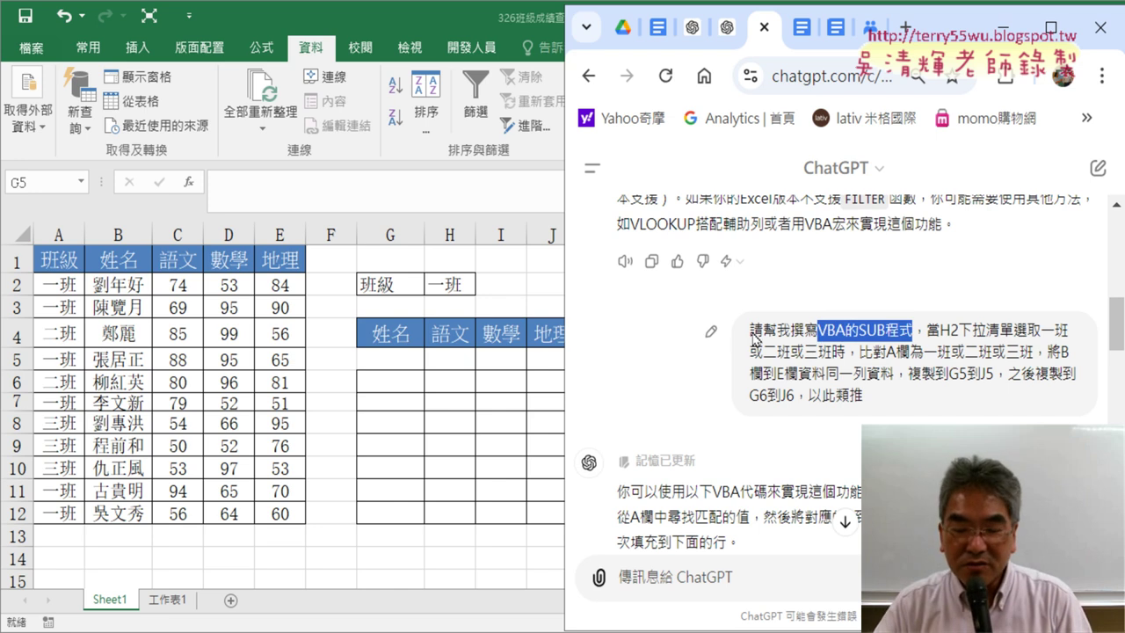
pyautogui.scroll(-2, 754, 335)
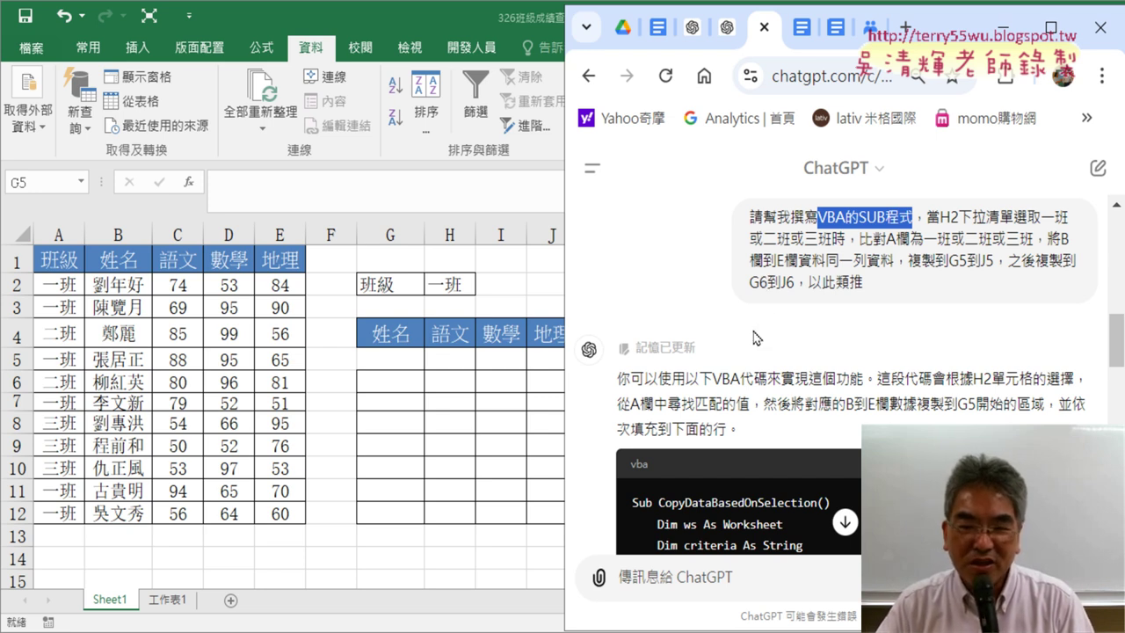
# Step: Highlight the reply's phrases about using VBA code and reading the H2 cell
pyautogui.scroll(-2, 759, 337)
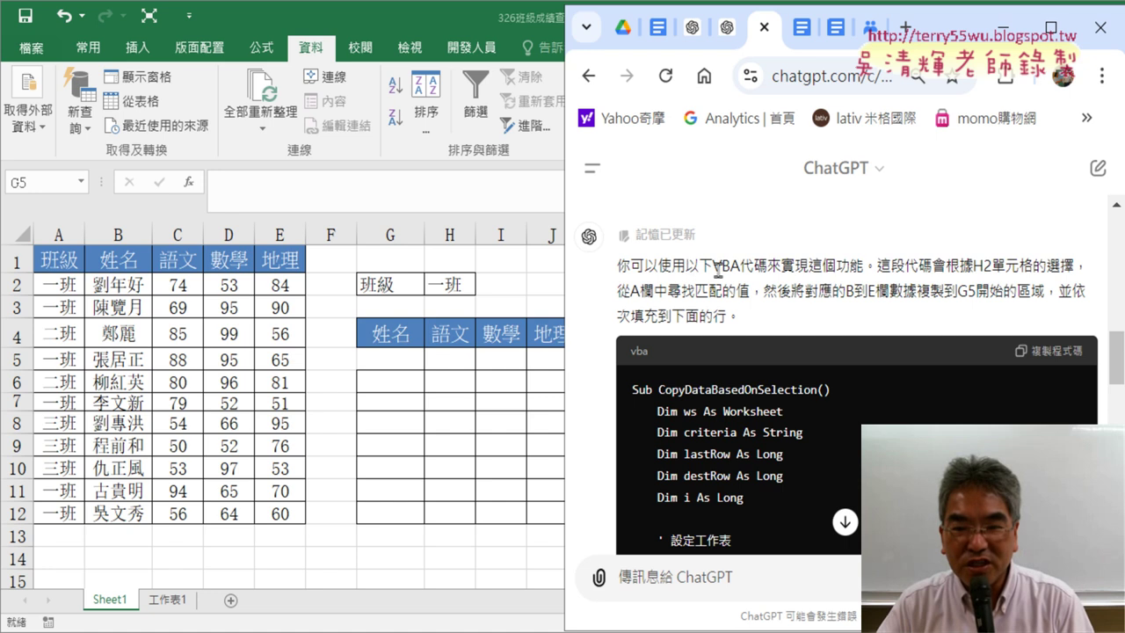
pyautogui.moveTo(718, 268); pyautogui.dragTo(861, 269)
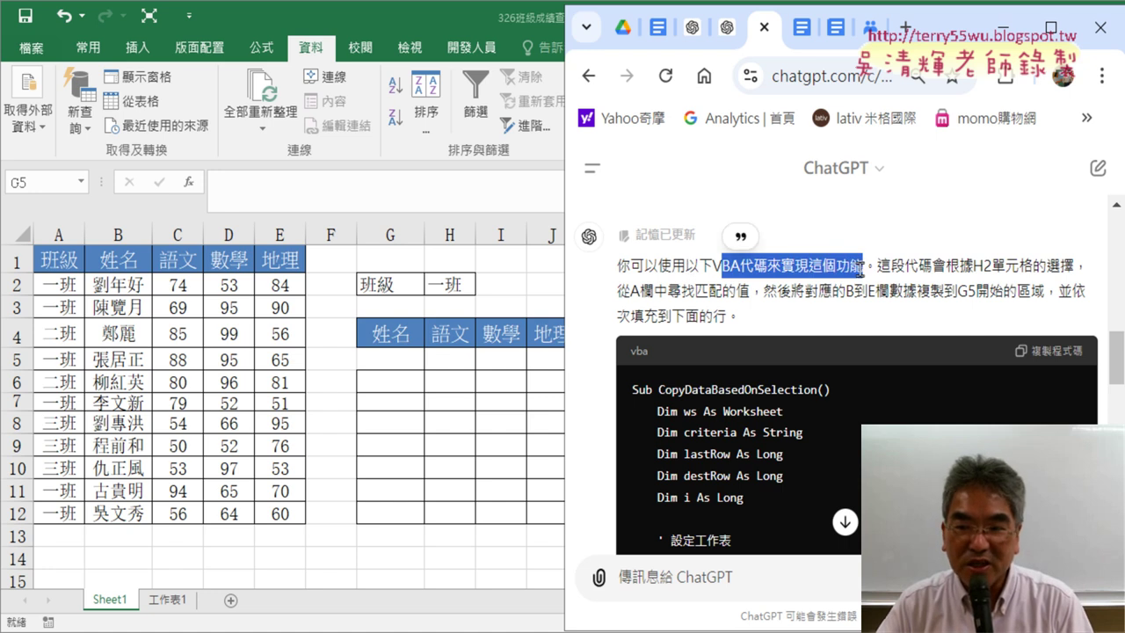
pyautogui.moveTo(876, 264); pyautogui.dragTo(982, 267)
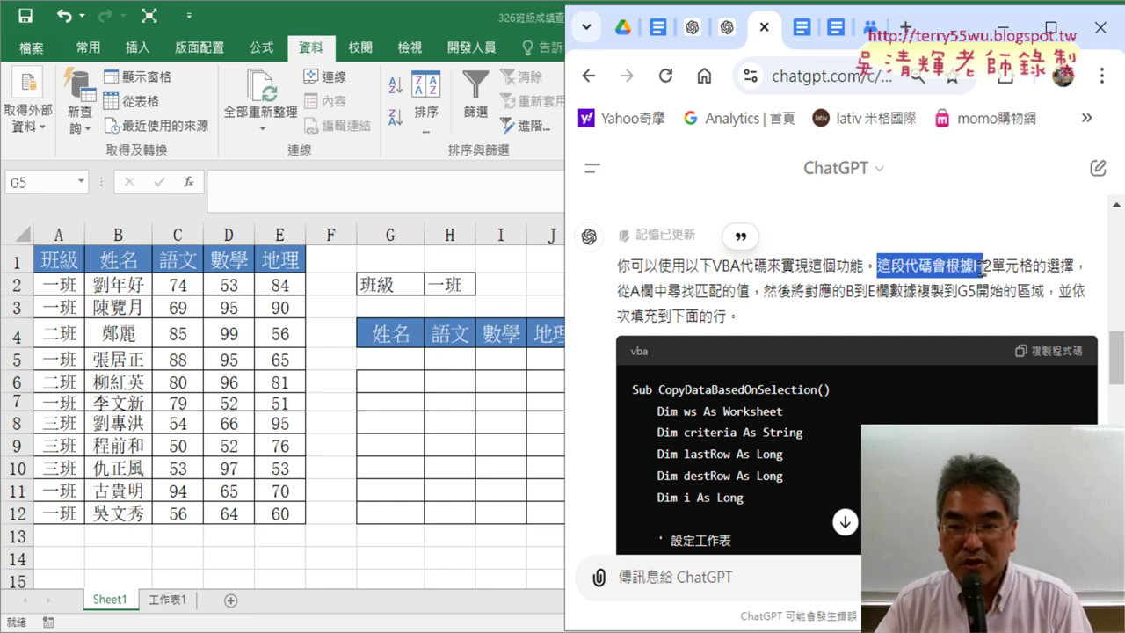
pyautogui.click(983, 267)
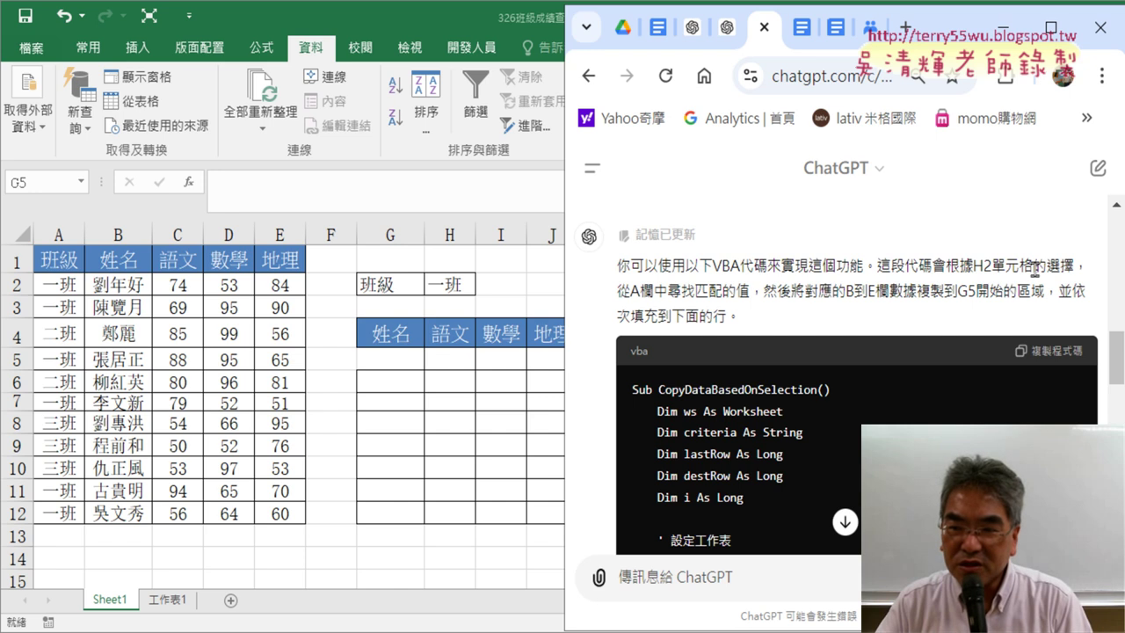
pyautogui.moveTo(1035, 271); pyautogui.dragTo(992, 270)
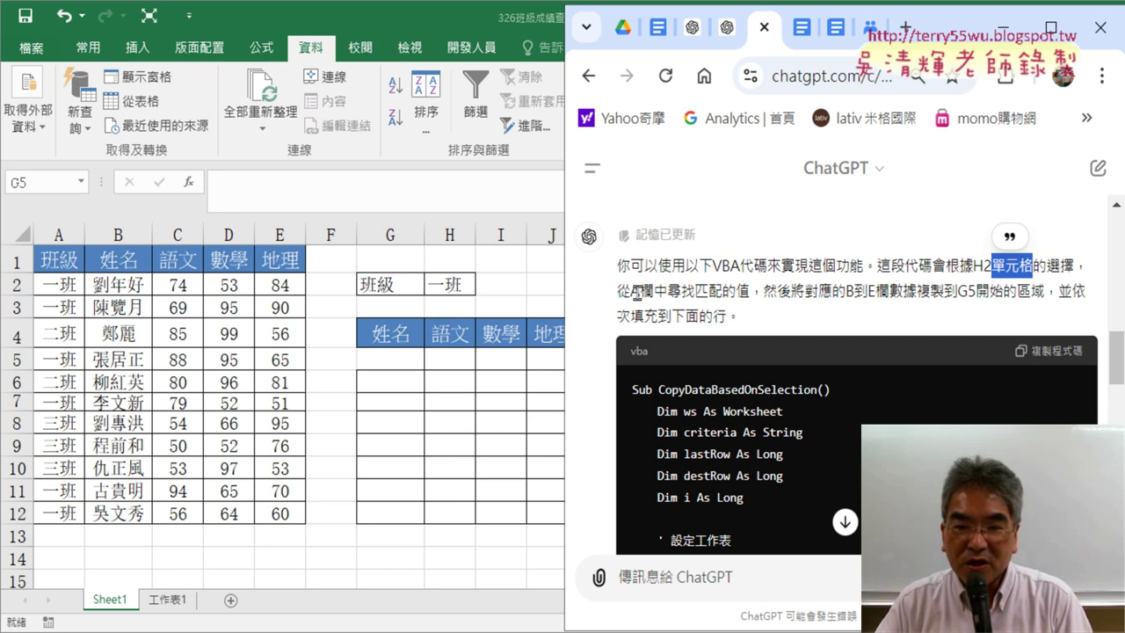
# Step: Highlight how matching rows' B–E data is copied from G5 down, then reveal the code block
pyautogui.moveTo(694, 291); pyautogui.dragTo(748, 293)
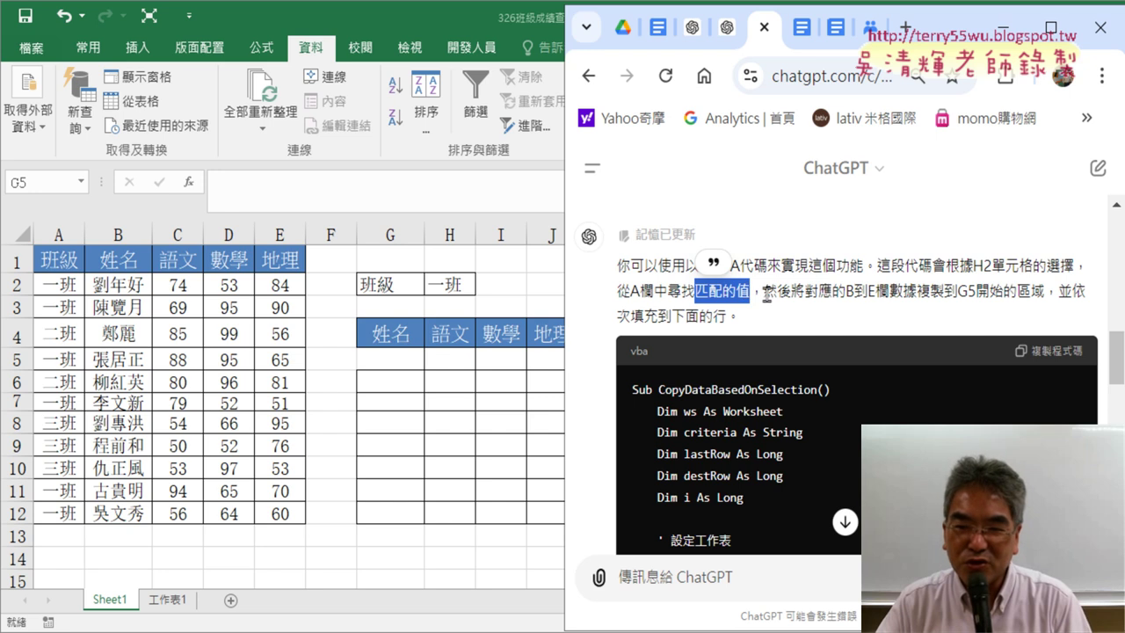
pyautogui.moveTo(764, 295)
pyautogui.mouseDown()
pyautogui.moveTo(1045, 298)
pyautogui.moveTo(673, 313)
pyautogui.moveTo(737, 314)
pyautogui.mouseUp()
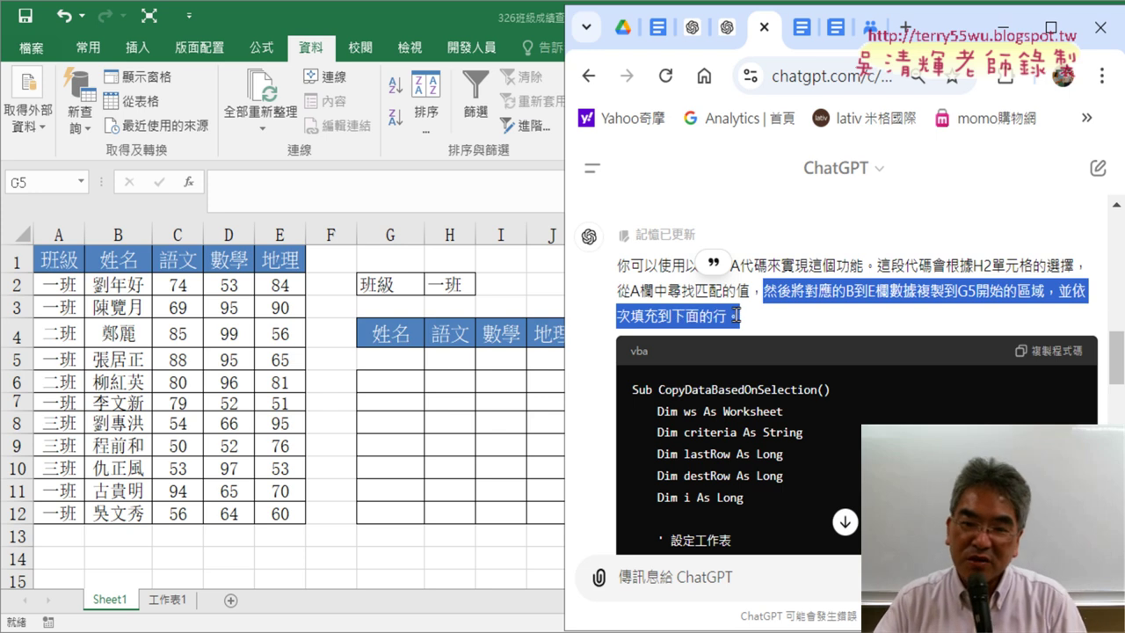
pyautogui.click(732, 316)
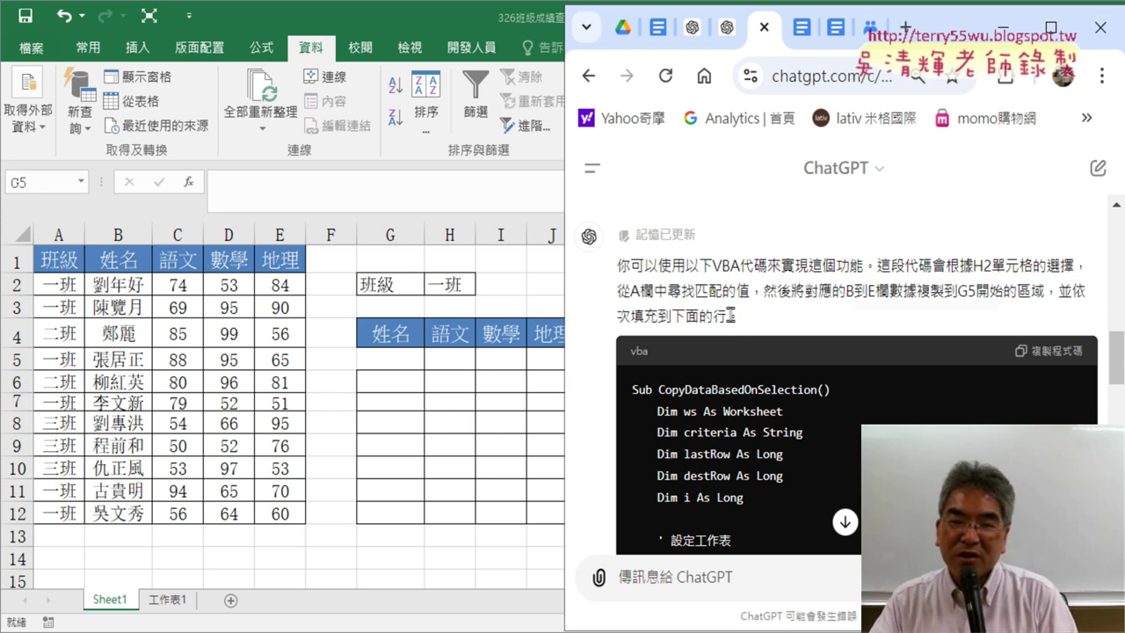
pyautogui.moveTo(732, 316); pyautogui.dragTo(713, 316)
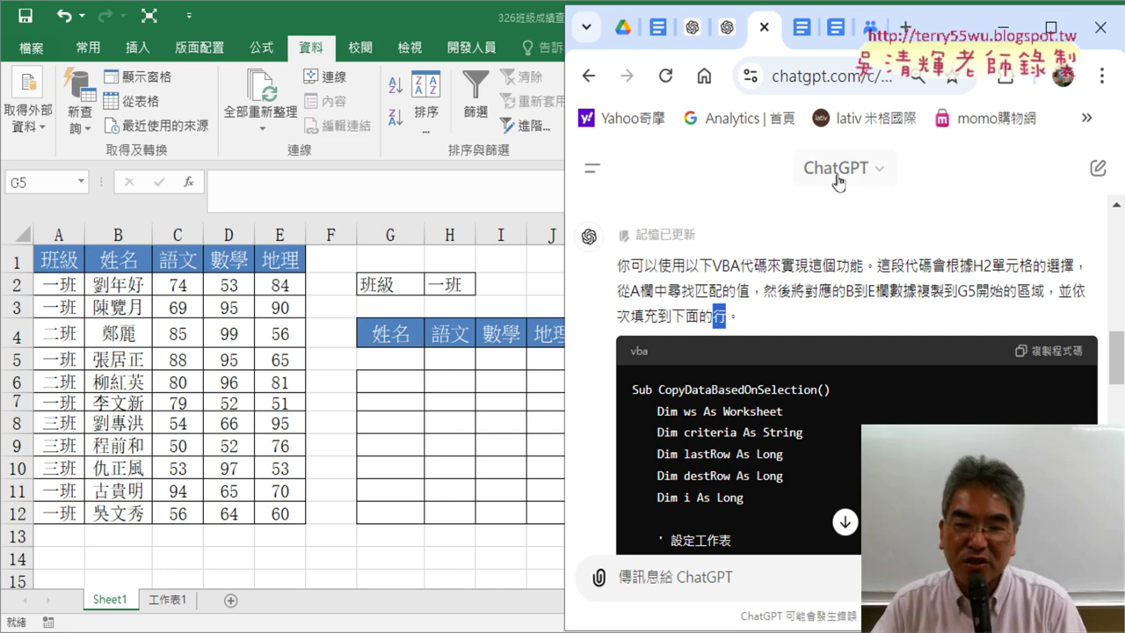
pyautogui.scroll(-2, 823, 262)
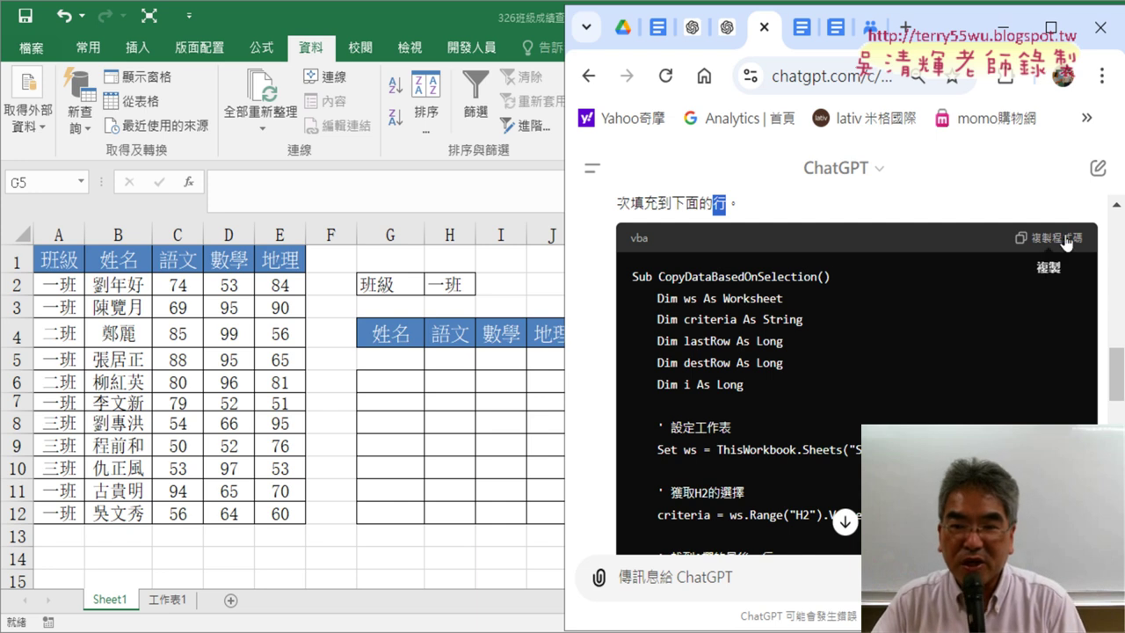
pyautogui.scroll(-2, 958, 291)
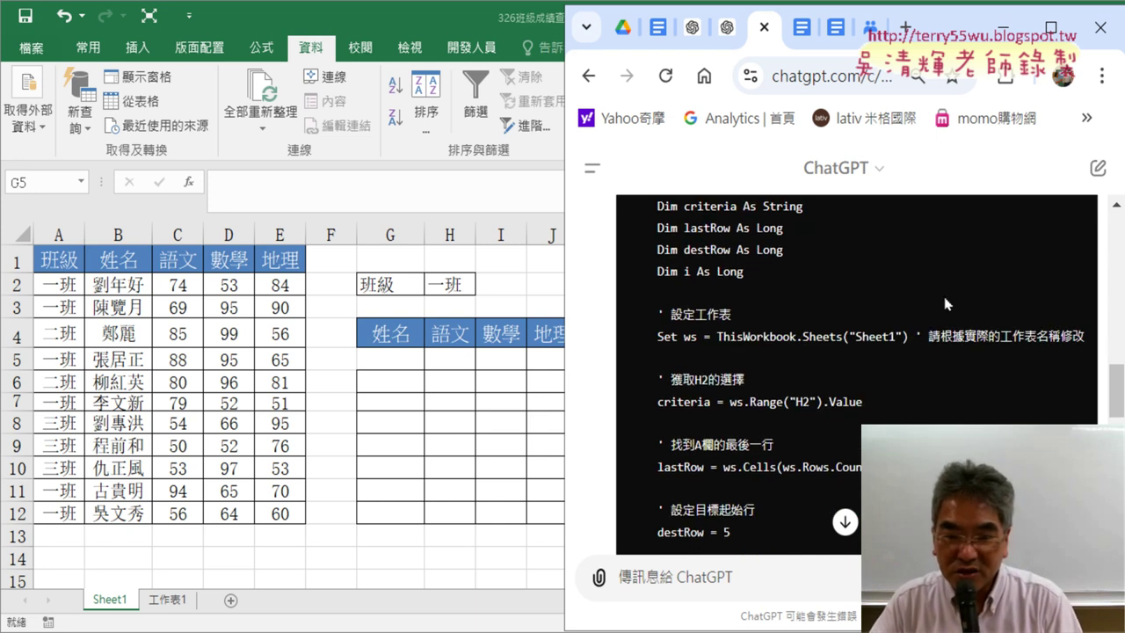
pyautogui.scroll(2, 816, 338)
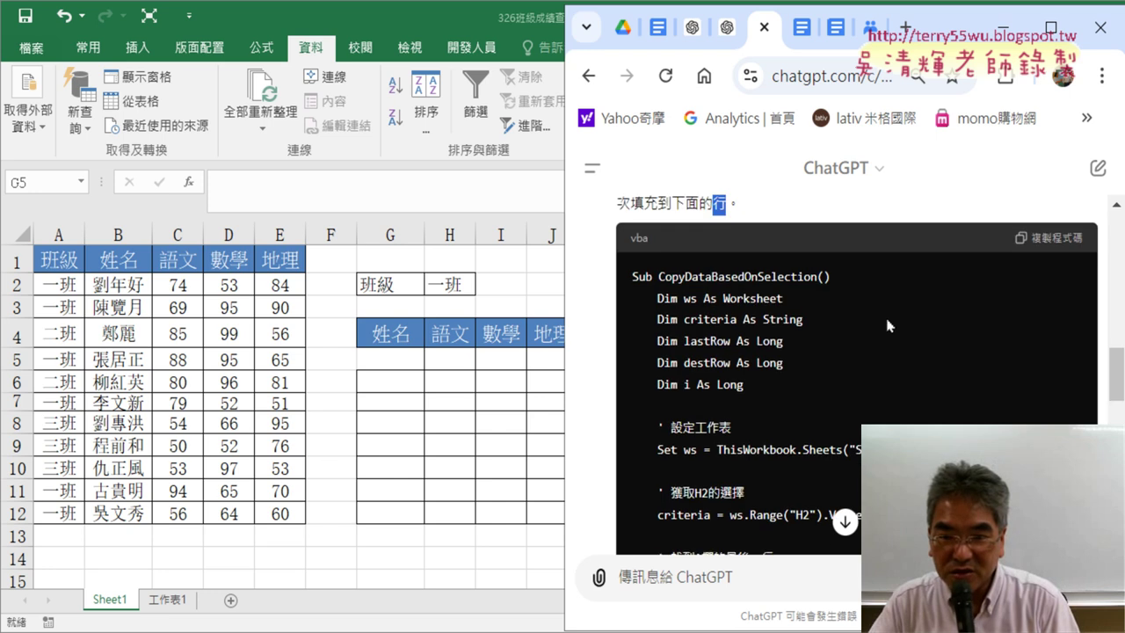
pyautogui.scroll(-2, 887, 325)
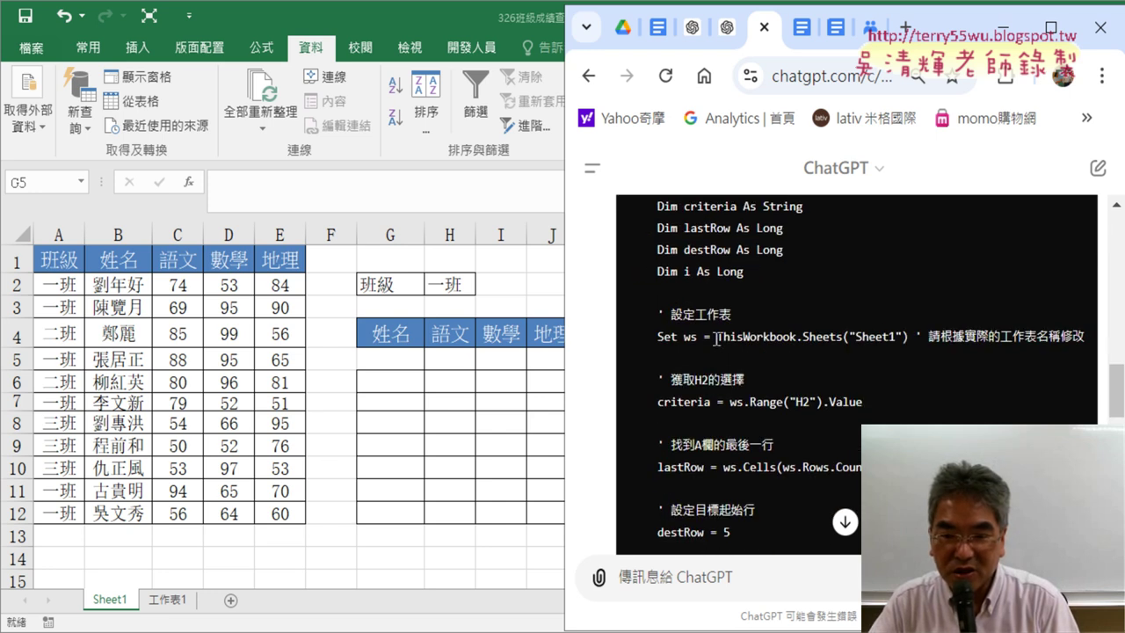
pyautogui.moveTo(717, 338); pyautogui.dragTo(908, 337)
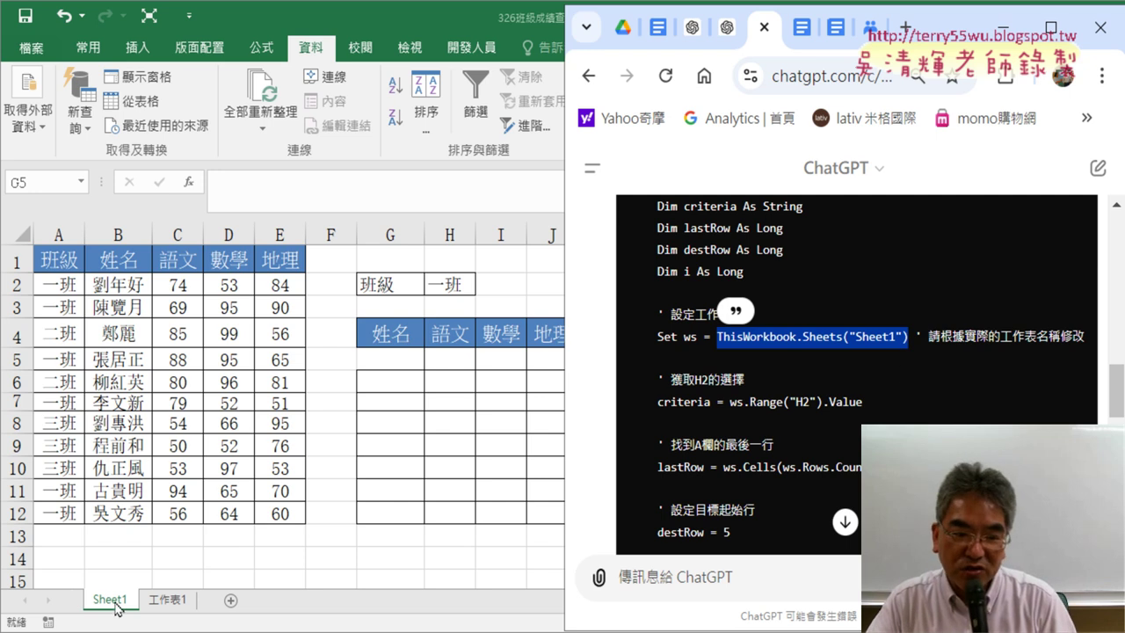
pyautogui.scroll(-2, 849, 360)
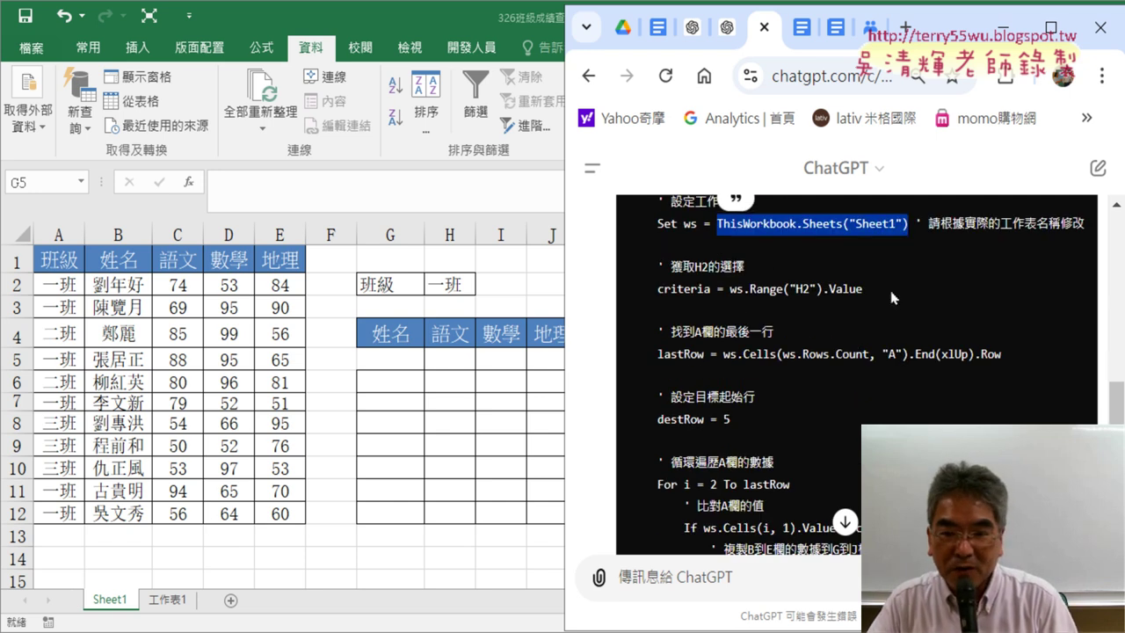
pyautogui.moveTo(863, 289); pyautogui.dragTo(728, 288)
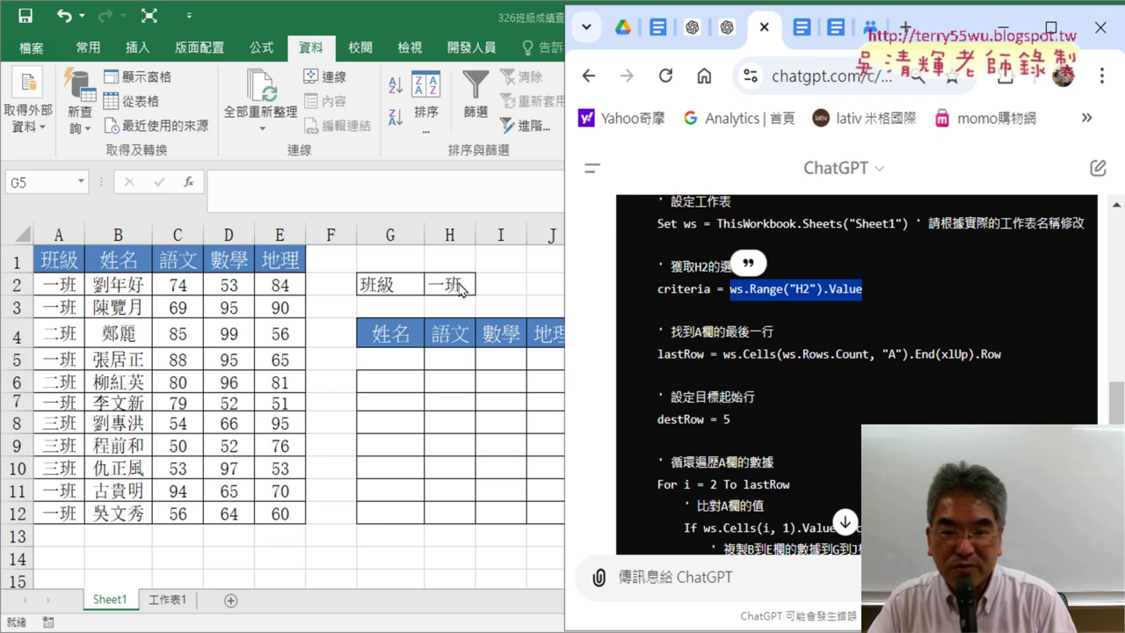
pyautogui.moveTo(711, 290); pyautogui.dragTo(657, 290)
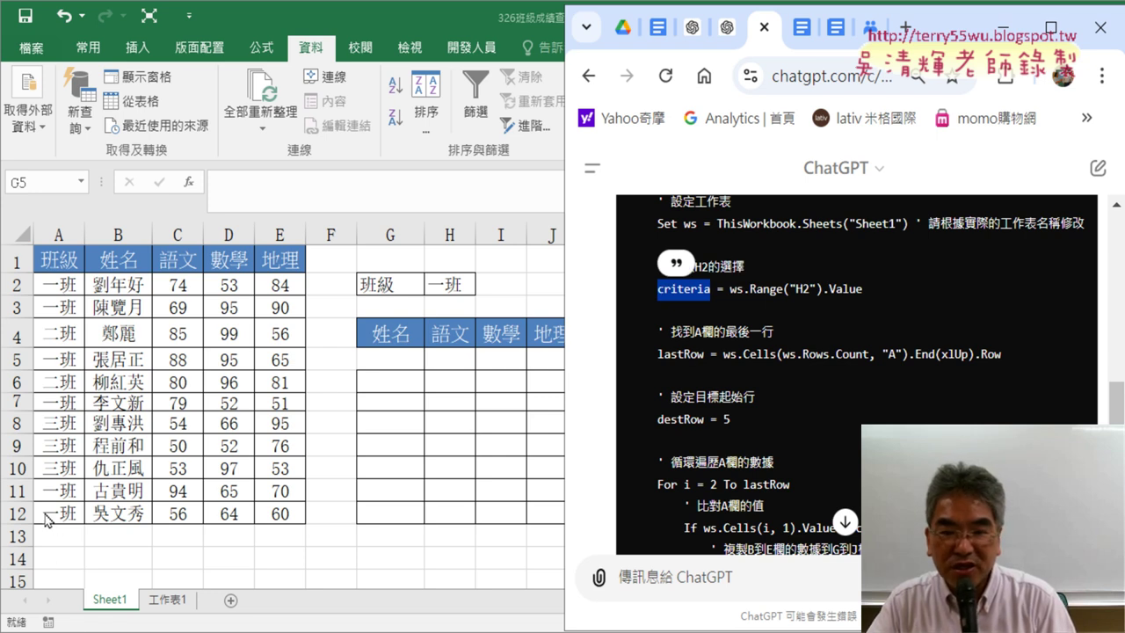
pyautogui.moveTo(1004, 355); pyautogui.dragTo(723, 356)
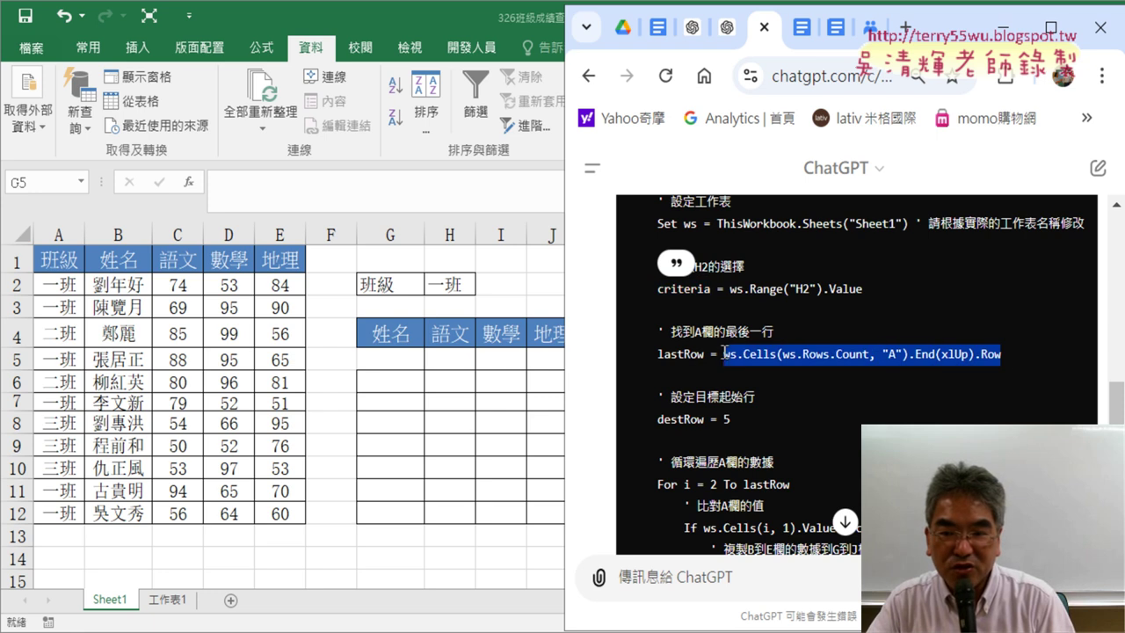
pyautogui.scroll(-2, 800, 380)
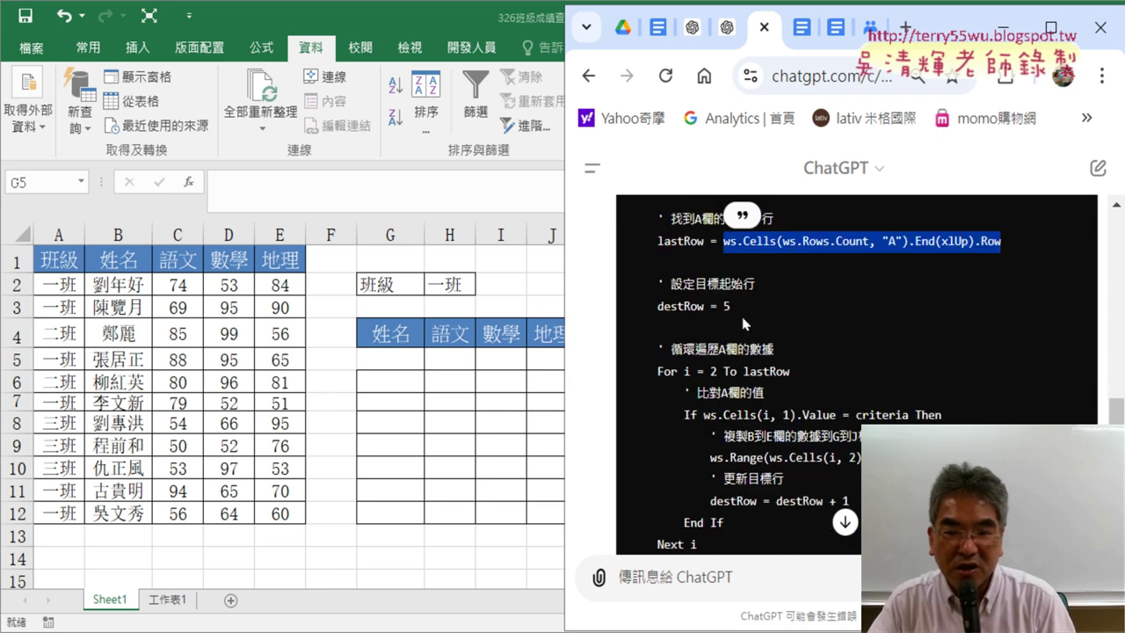
pyautogui.doubleClick(726, 306)
pyautogui.click(726, 306)
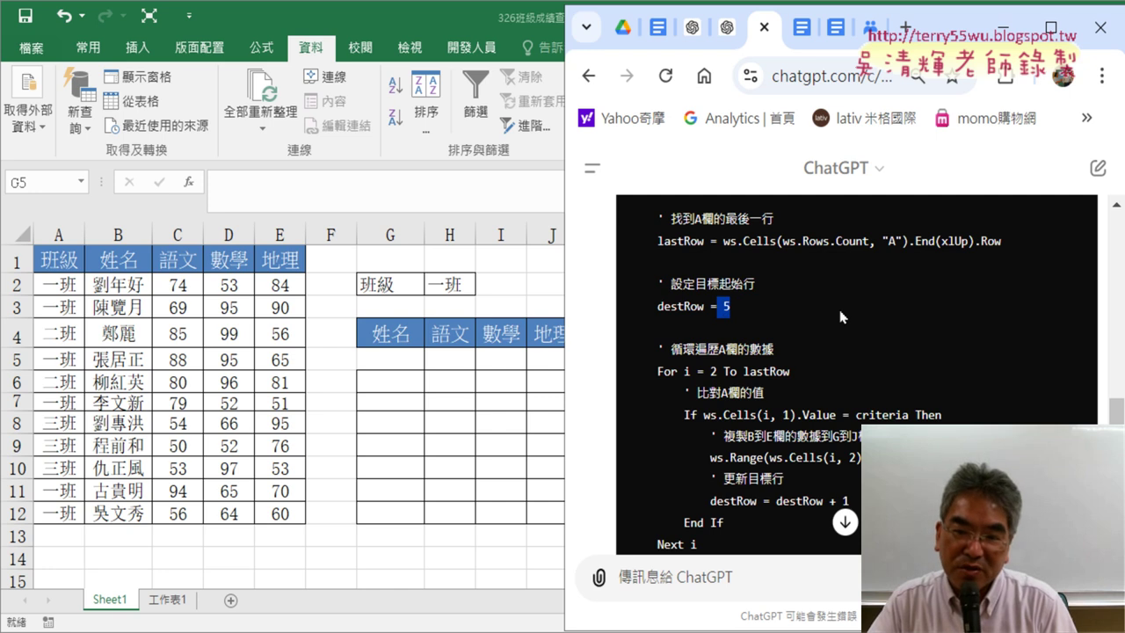
pyautogui.moveTo(650, 305); pyautogui.dragTo(704, 306)
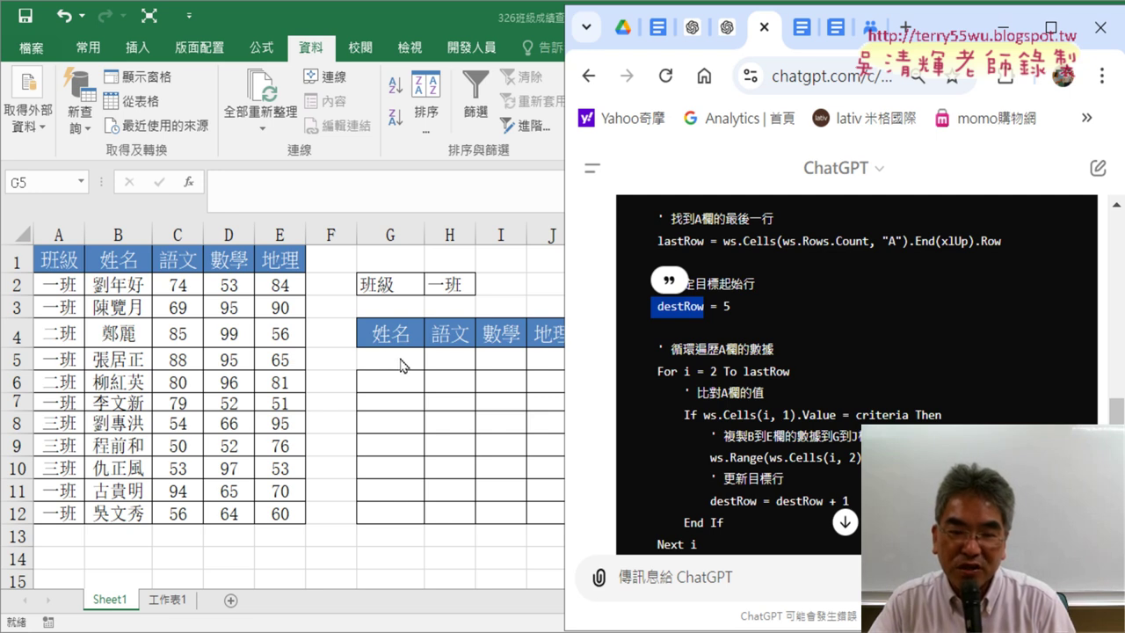
pyautogui.doubleClick(727, 306)
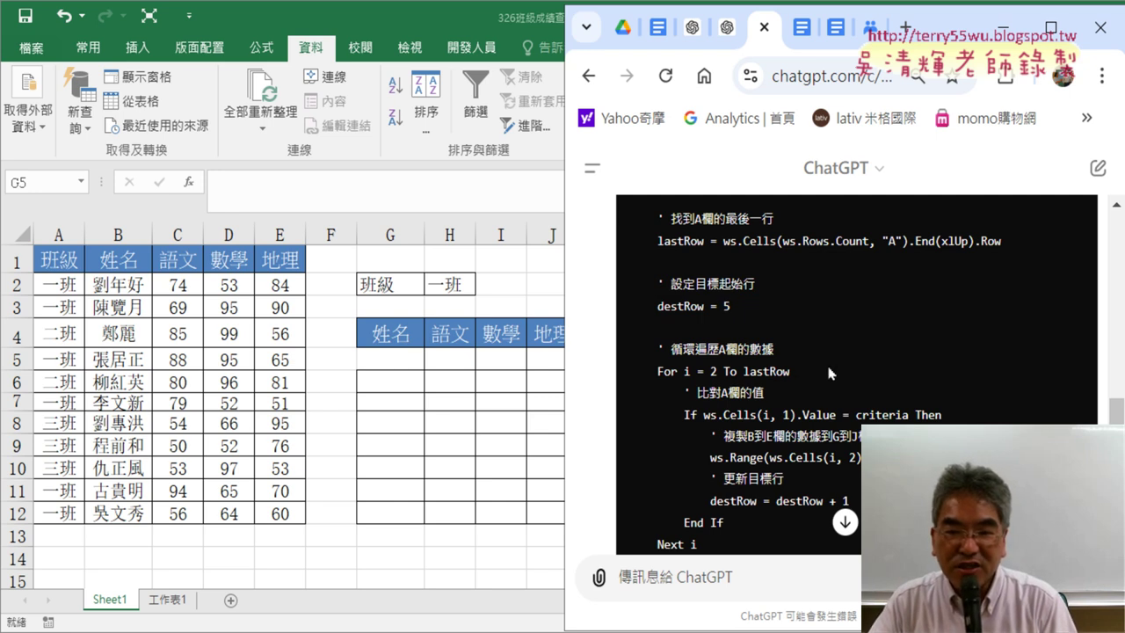
pyautogui.scroll(-2, 827, 362)
pyautogui.moveTo(658, 259); pyautogui.dragTo(686, 259)
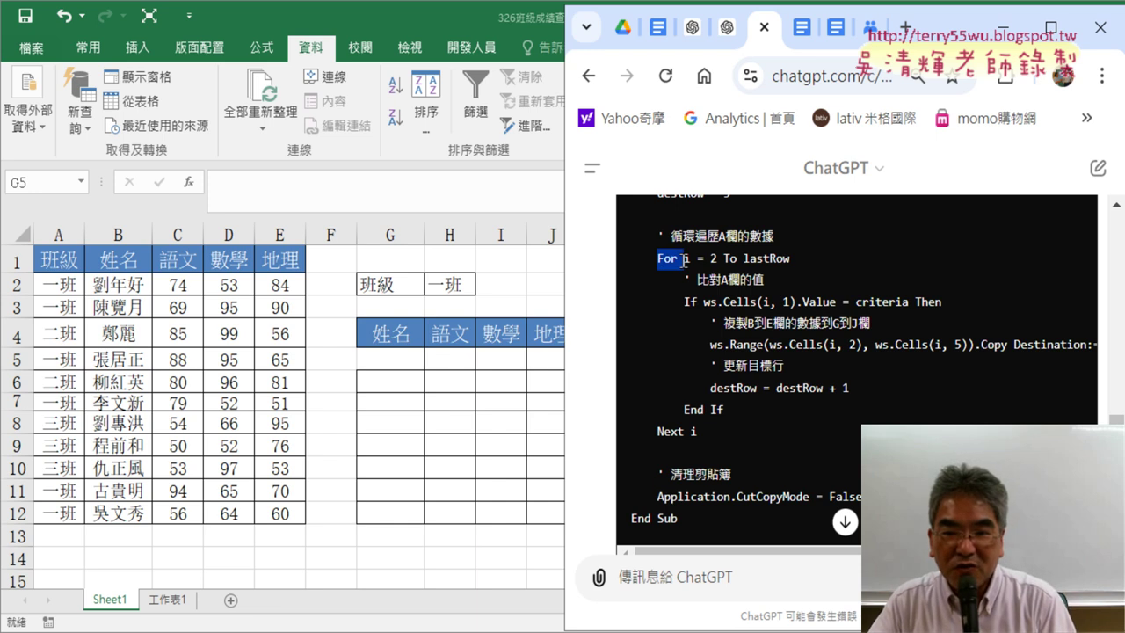
pyautogui.doubleClick(687, 259)
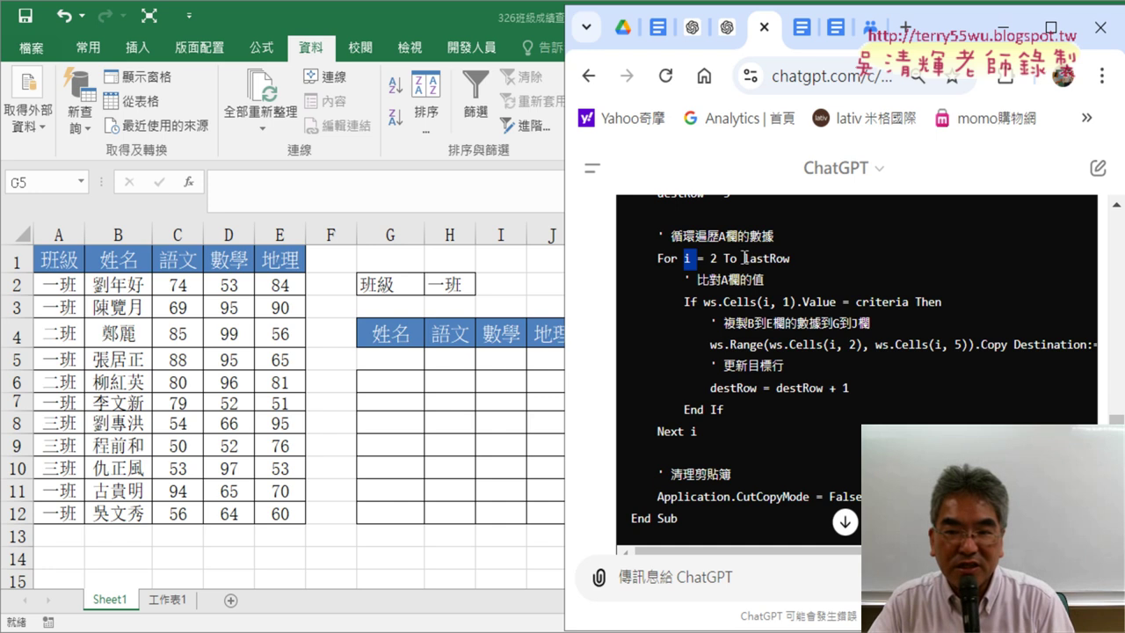
pyautogui.moveTo(742, 258); pyautogui.dragTo(789, 259)
pyautogui.scroll(2, 788, 258)
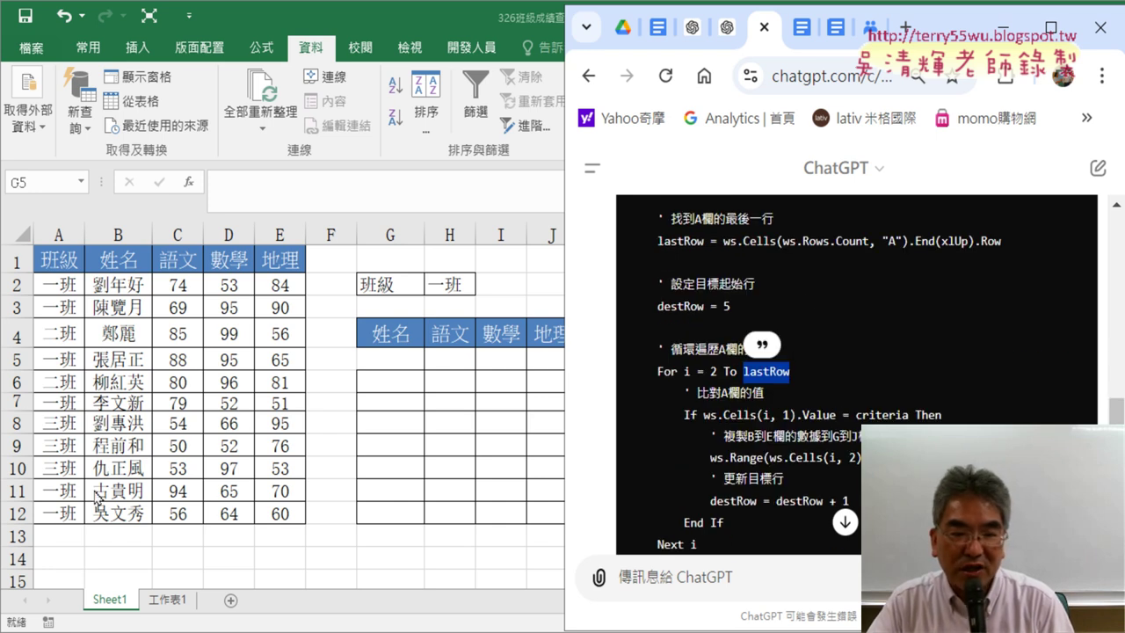
pyautogui.scroll(-2, 789, 371)
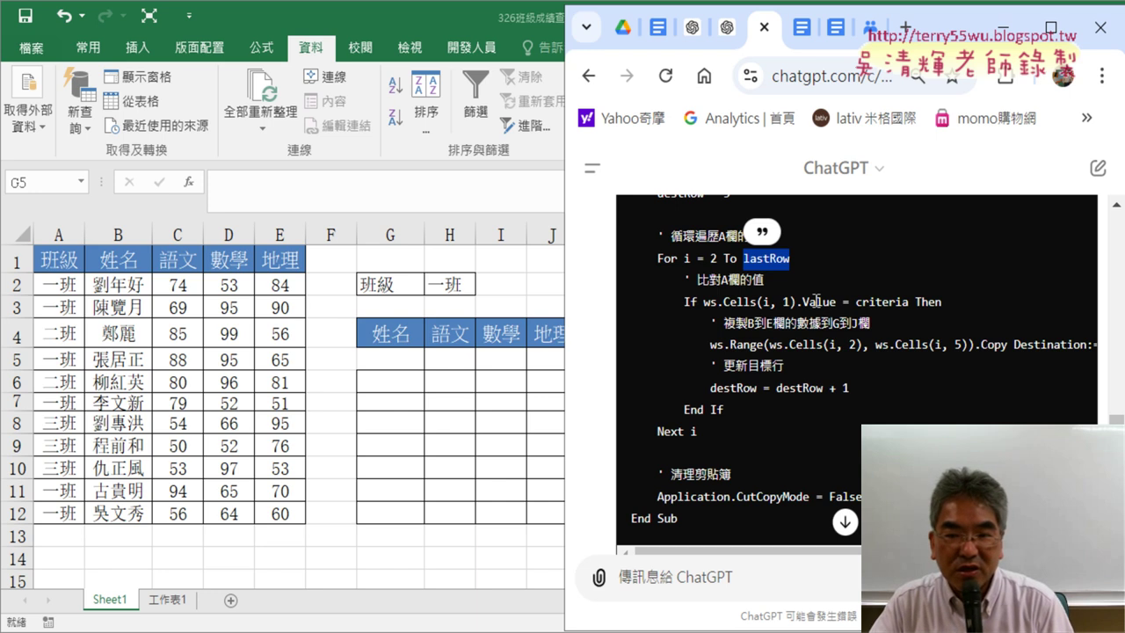
pyautogui.moveTo(910, 302); pyautogui.dragTo(856, 302)
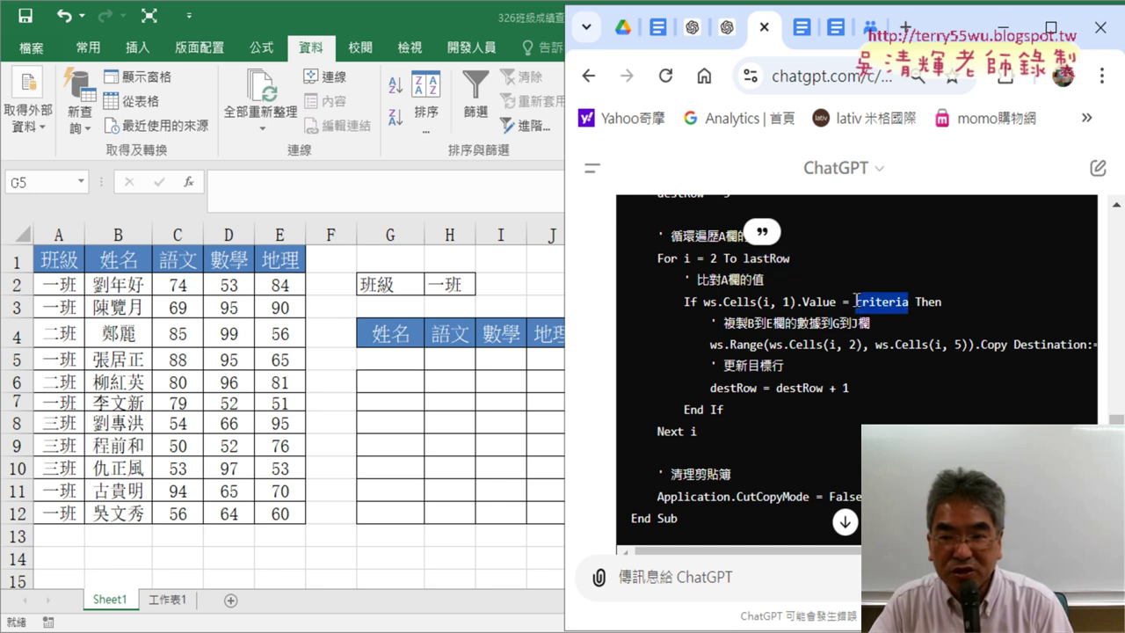
pyautogui.scroll(2, 866, 299)
pyautogui.scroll(2, 779, 276)
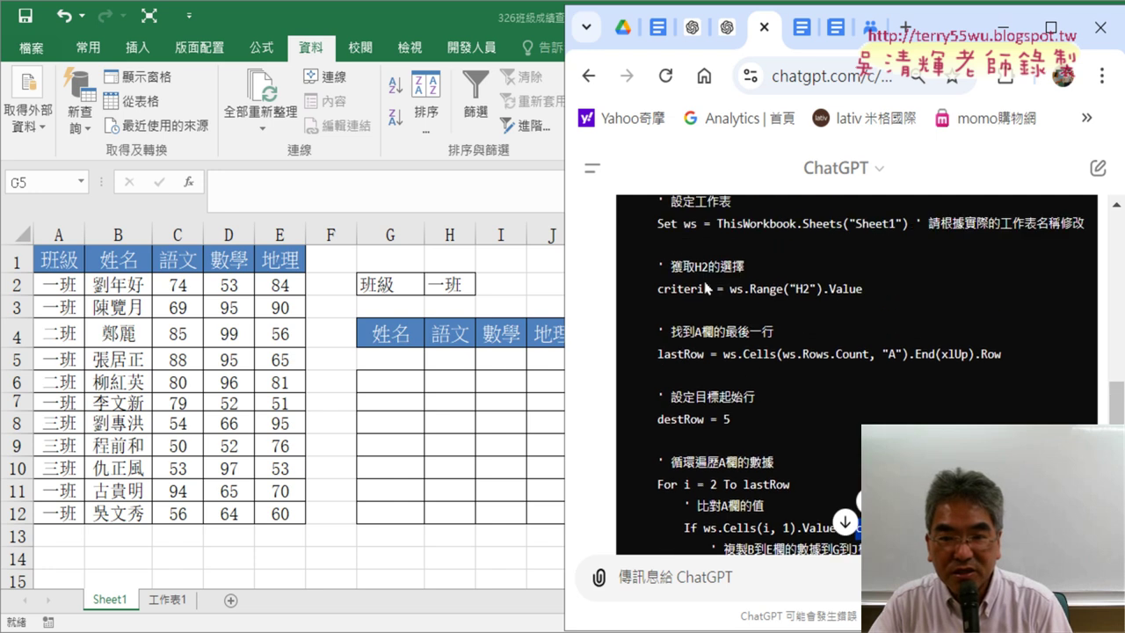
pyautogui.moveTo(729, 289); pyautogui.dragTo(863, 288)
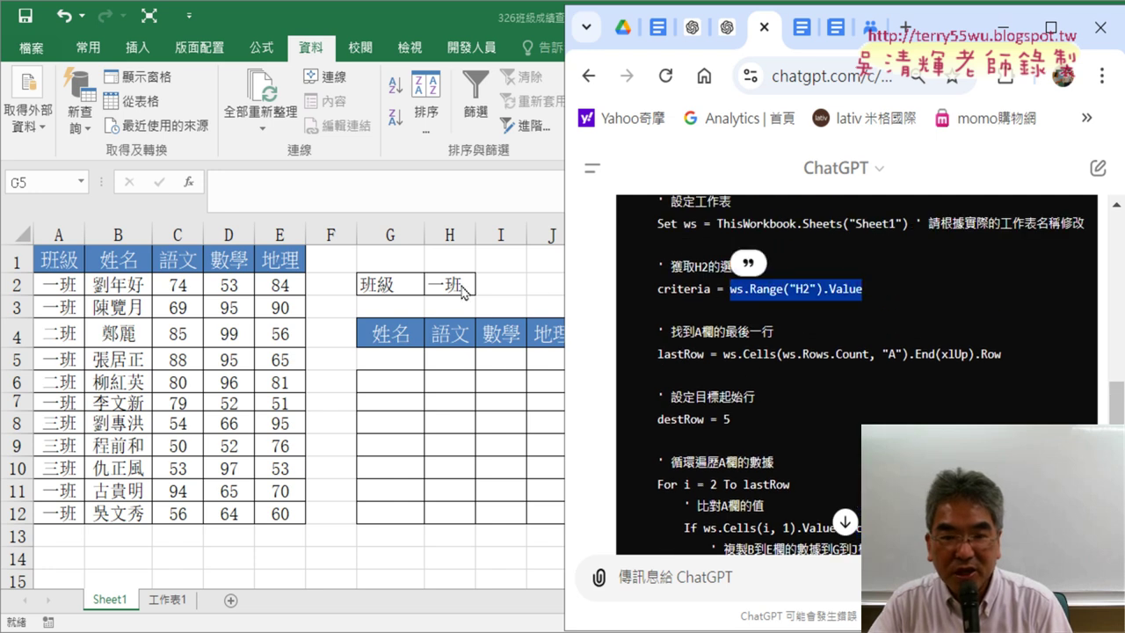
pyautogui.scroll(-4, 873, 302)
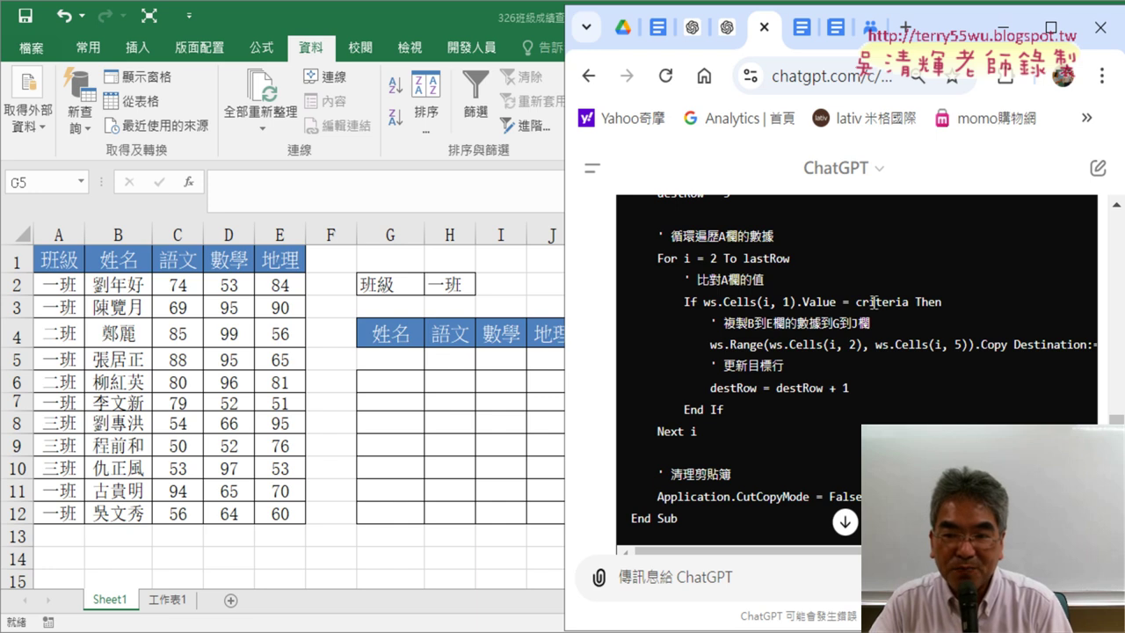
pyautogui.moveTo(856, 302); pyautogui.dragTo(908, 301)
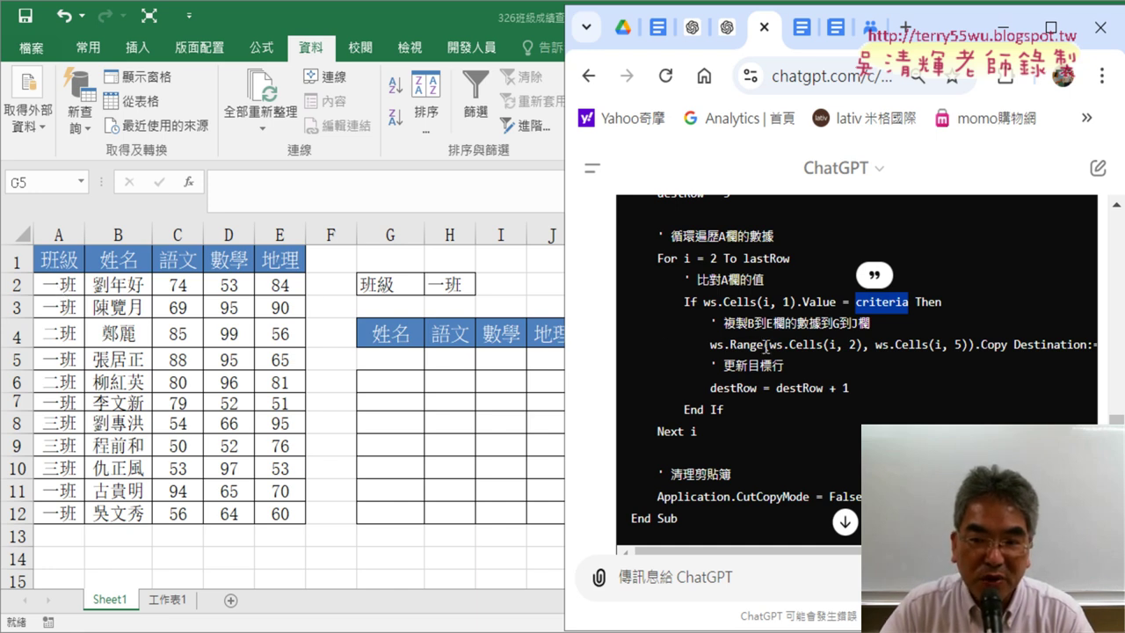
pyautogui.hscroll(2, 974, 351)
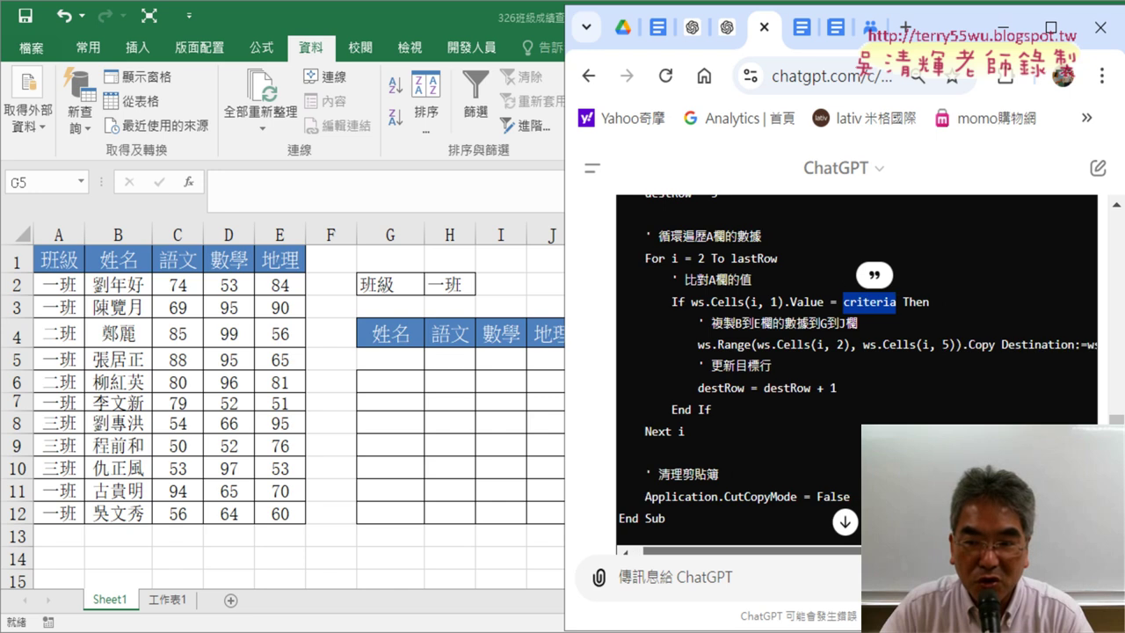
pyautogui.moveTo(952, 345); pyautogui.dragTo(919, 344)
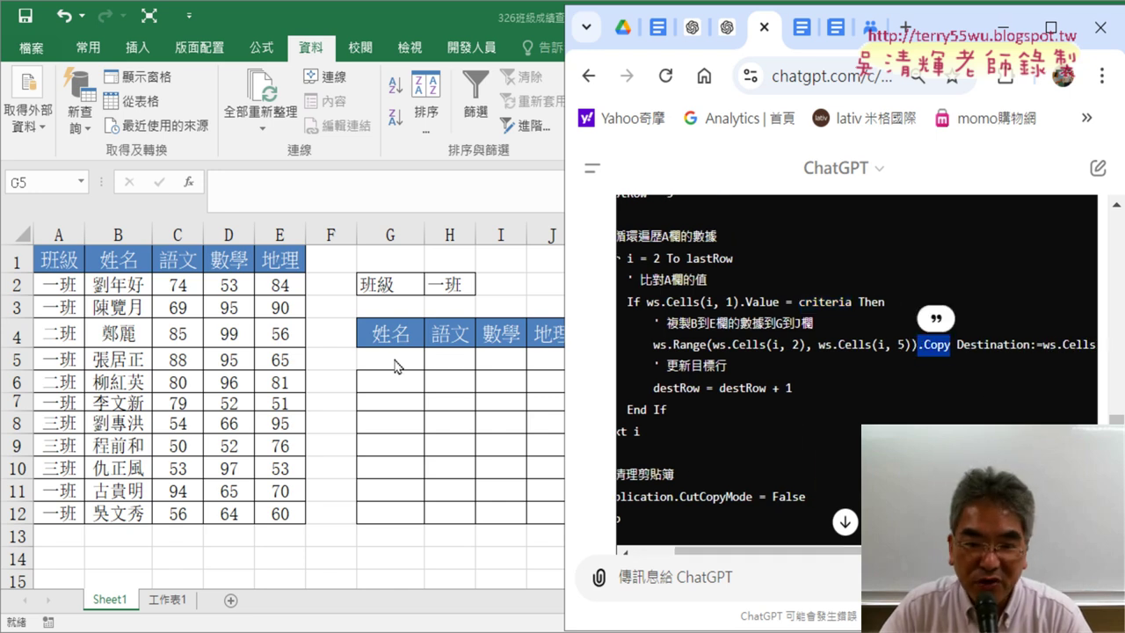
pyautogui.moveTo(793, 387); pyautogui.dragTo(772, 387)
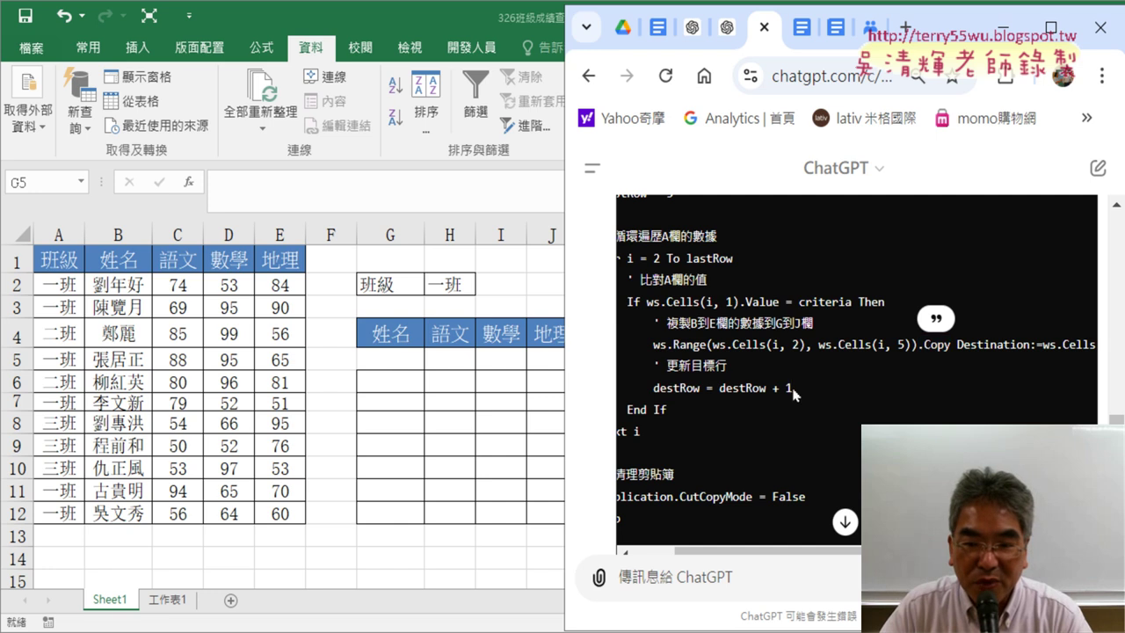
pyautogui.scroll(2, 700, 361)
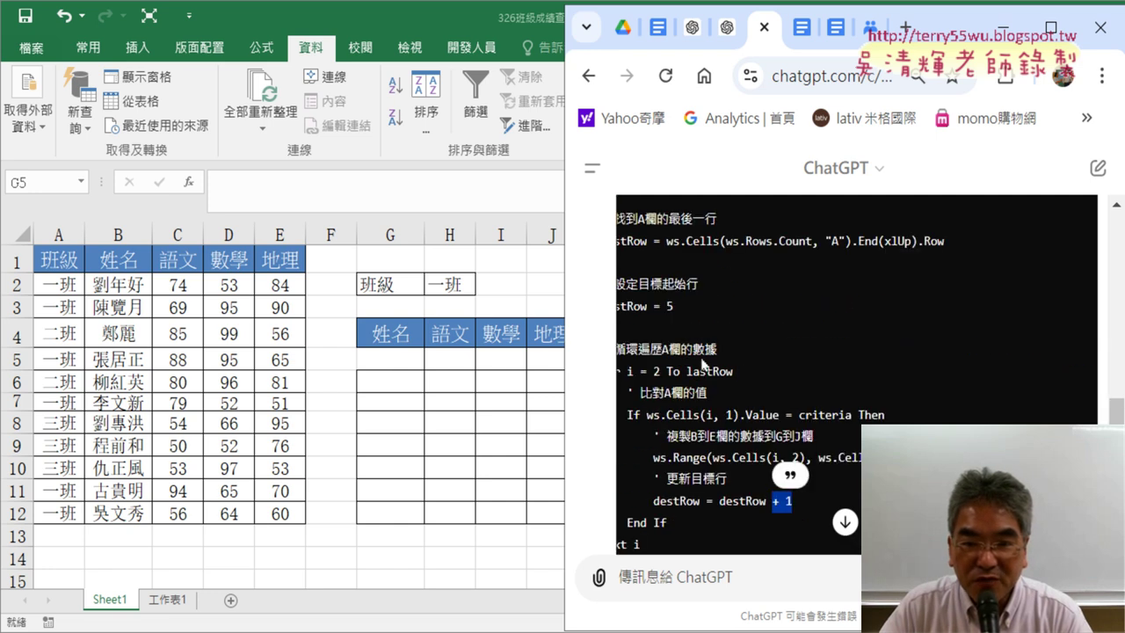
pyautogui.moveTo(674, 306); pyautogui.dragTo(640, 306)
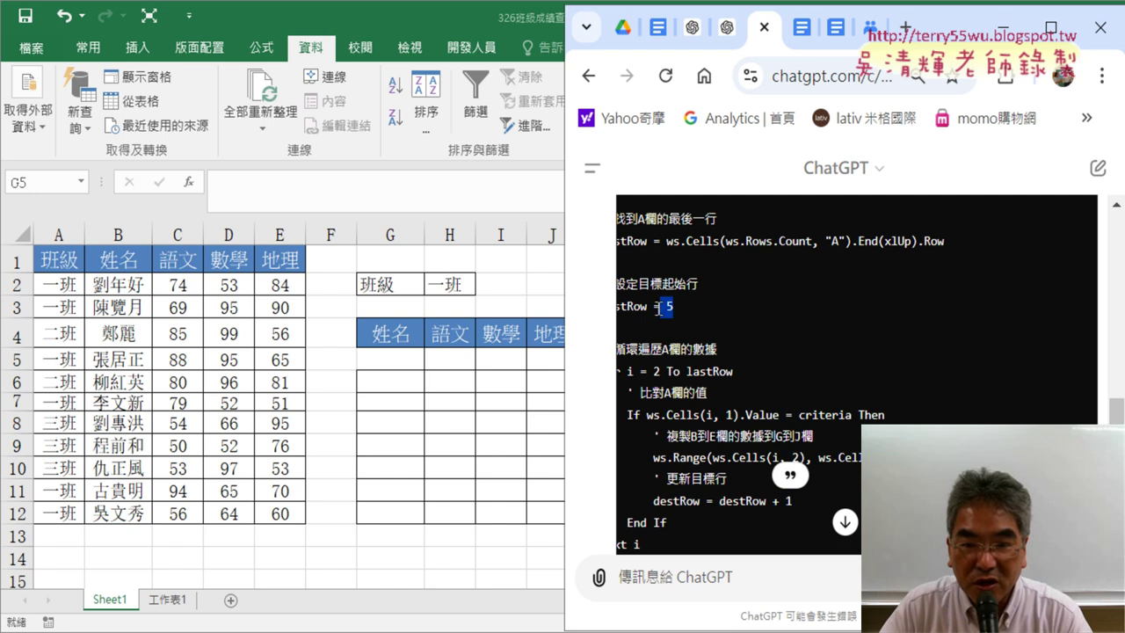
pyautogui.moveTo(795, 501); pyautogui.dragTo(720, 502)
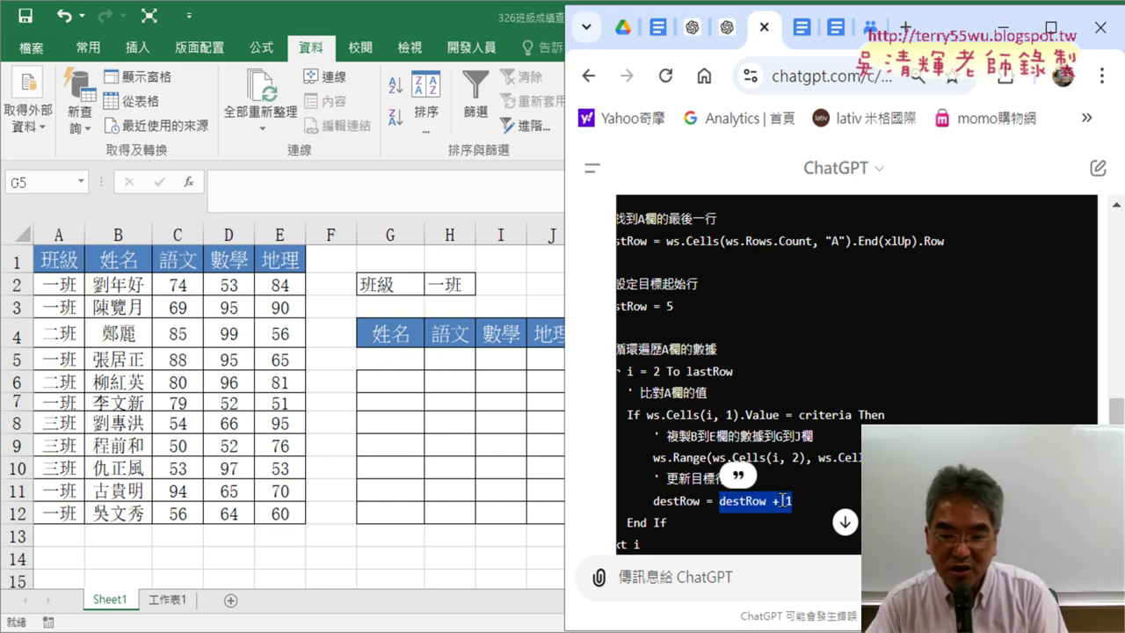
pyautogui.scroll(-3, 737, 475)
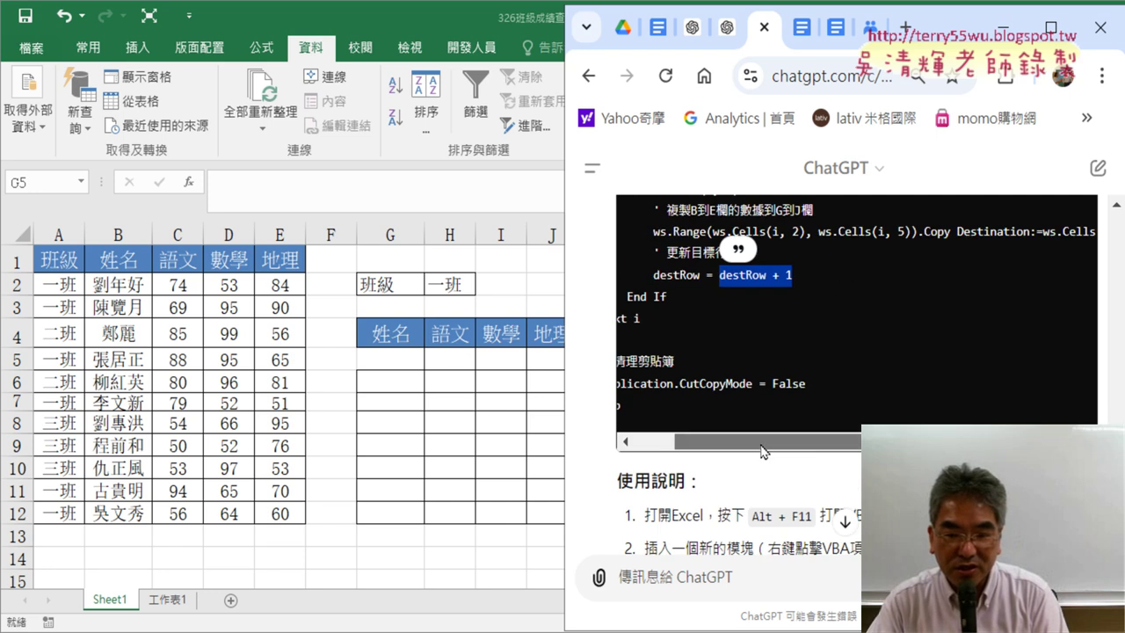
pyautogui.moveTo(749, 436); pyautogui.dragTo(676, 434)
pyautogui.scroll(5, 1074, 249)
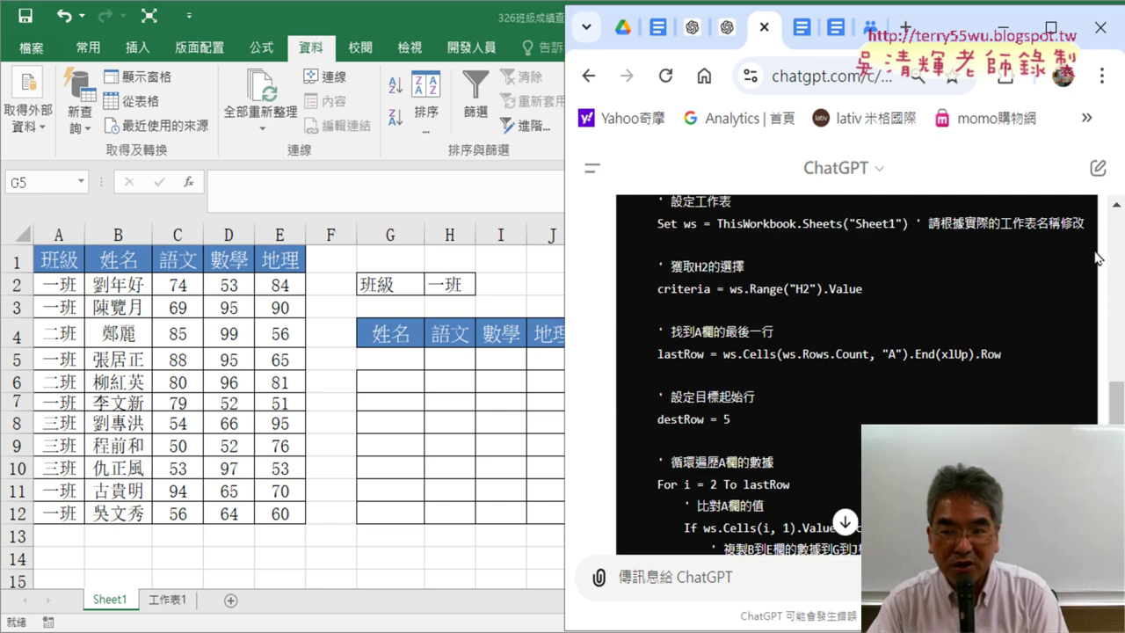
pyautogui.scroll(3, 1079, 245)
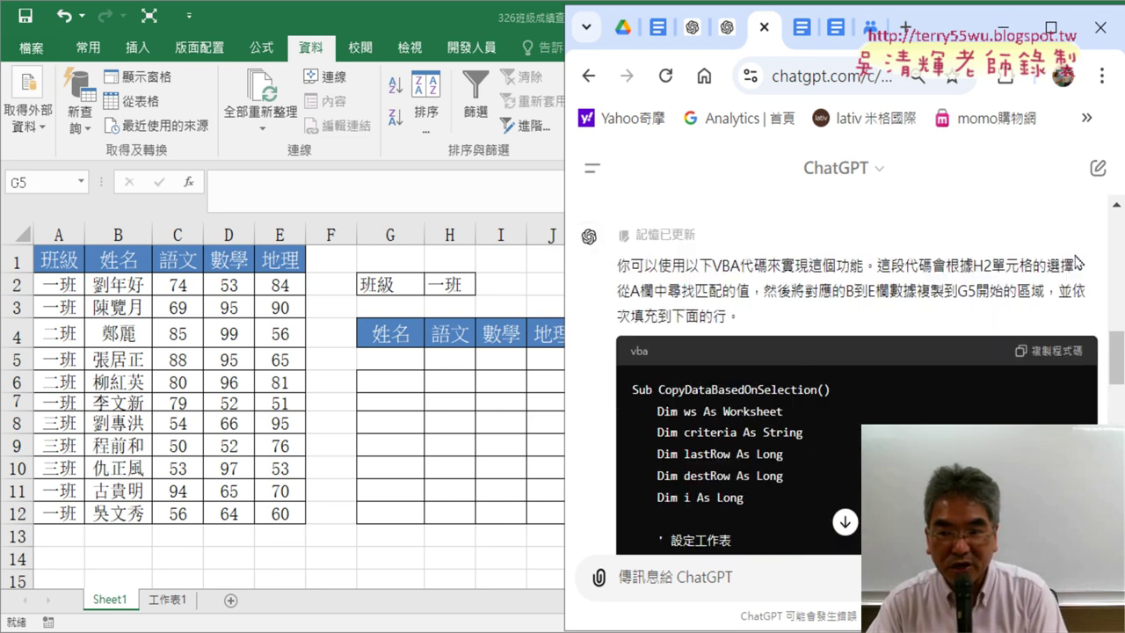
# Step: Copy the macro code from ChatGPT and open Excel's Visual Basic editor from 開發人員
pyautogui.click(1057, 353)
pyautogui.hotkey('alt', 'Tab')
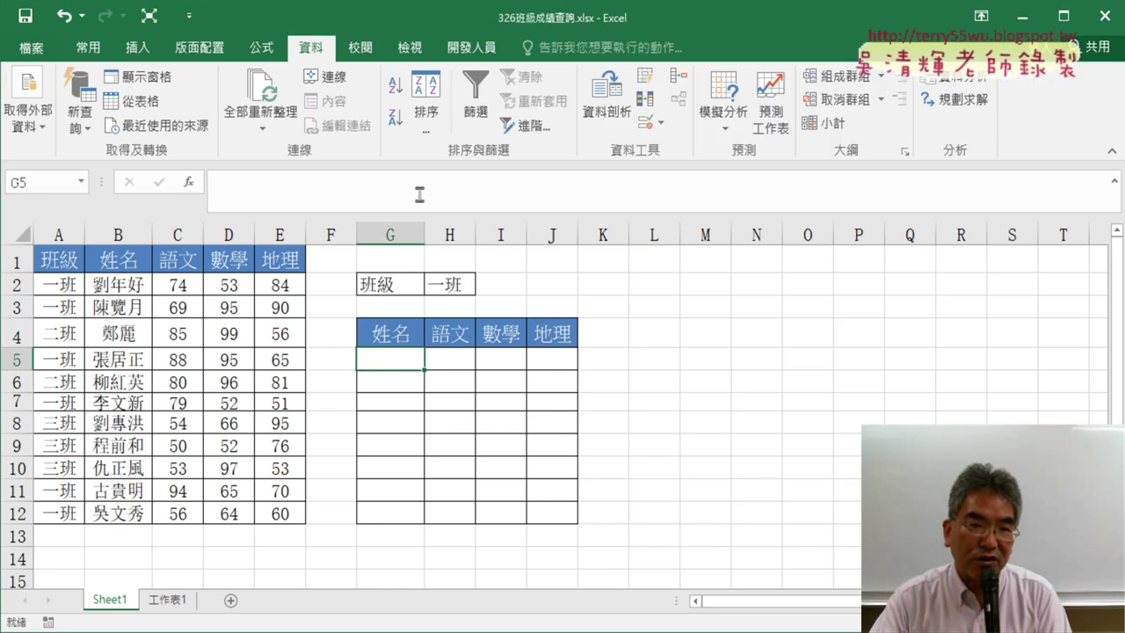
pyautogui.click(471, 50)
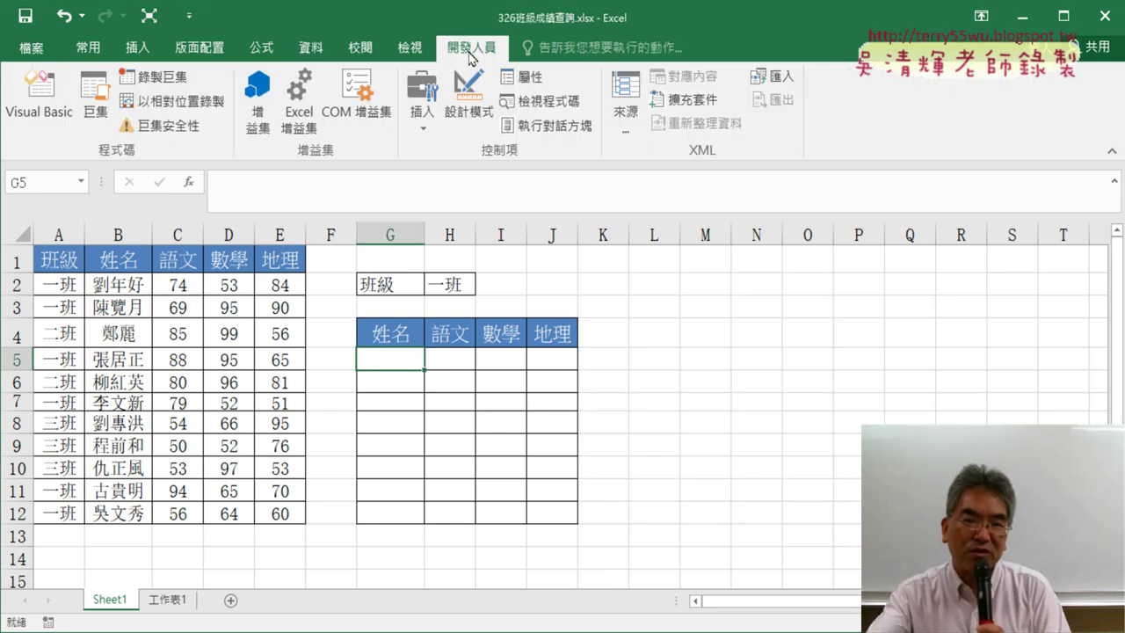
pyautogui.click(62, 95)
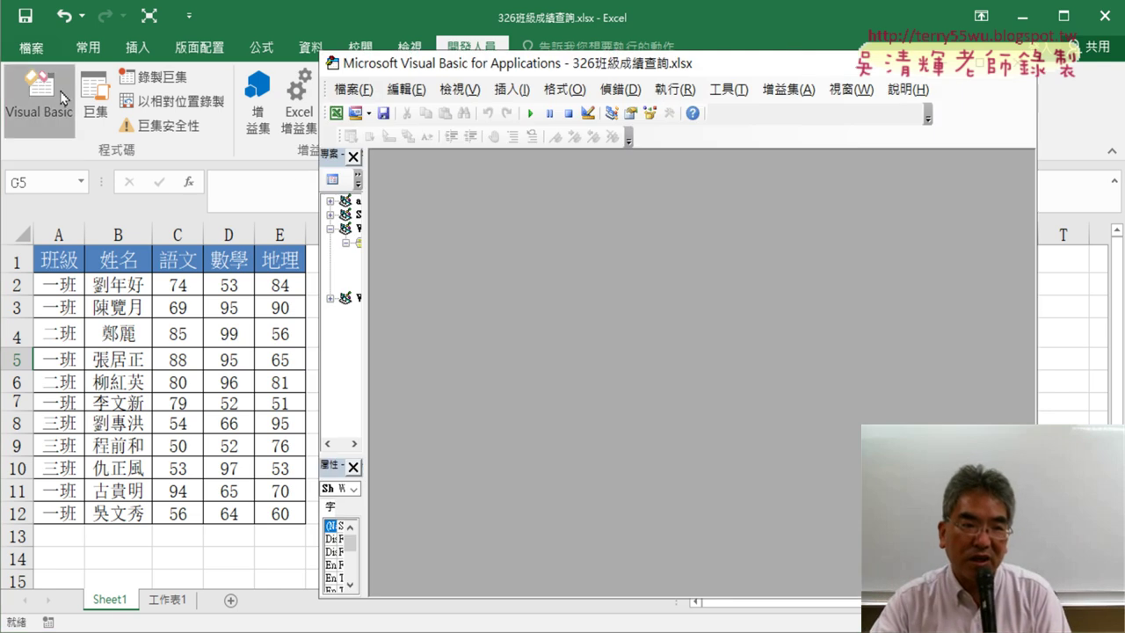
pyautogui.moveTo(364, 228); pyautogui.dragTo(502, 230)
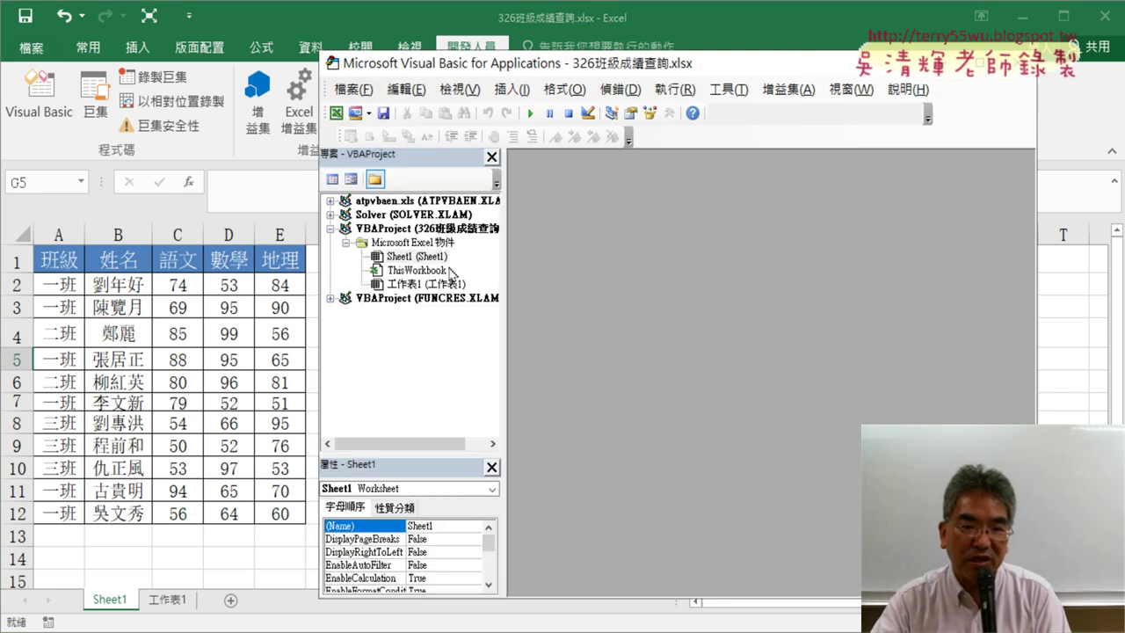
# Step: Insert a new module under ThisWorkbook and paste the CopyDataBasedOnSelection macro into Module1
pyautogui.rightClick(420, 269)
pyautogui.moveTo(489, 350)
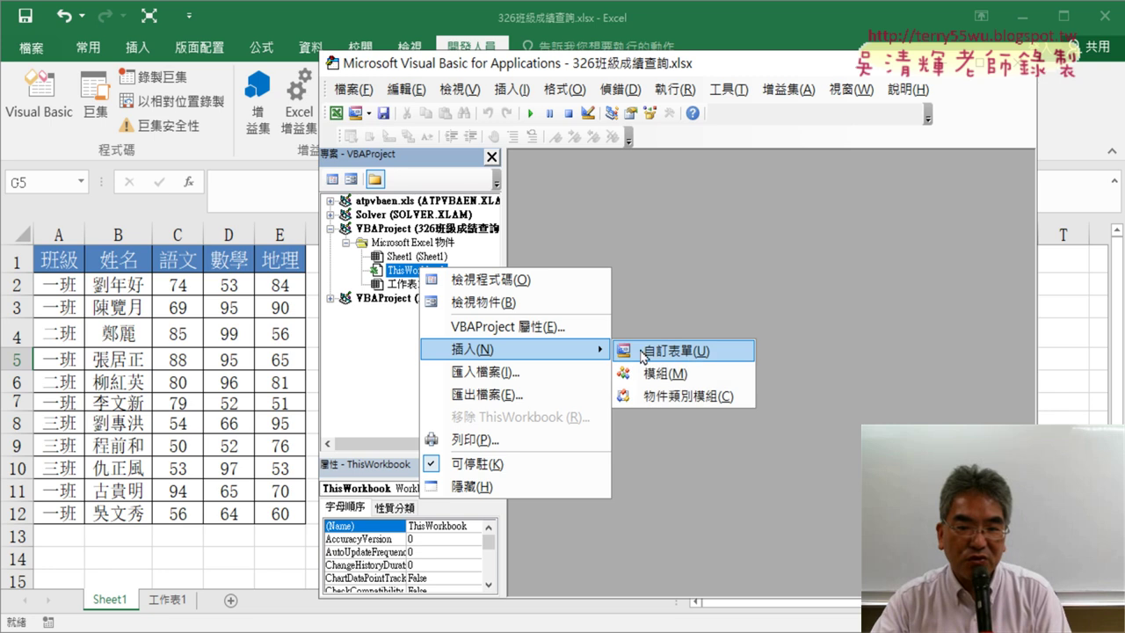
pyautogui.click(662, 369)
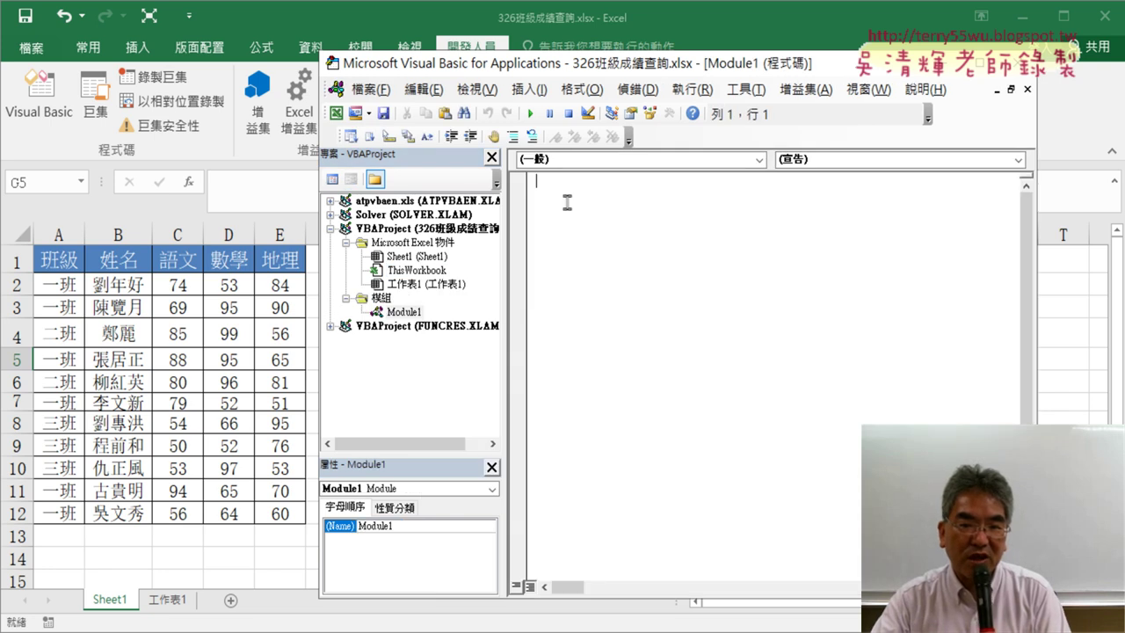
pyautogui.rightClick(640, 204)
pyautogui.click(682, 255)
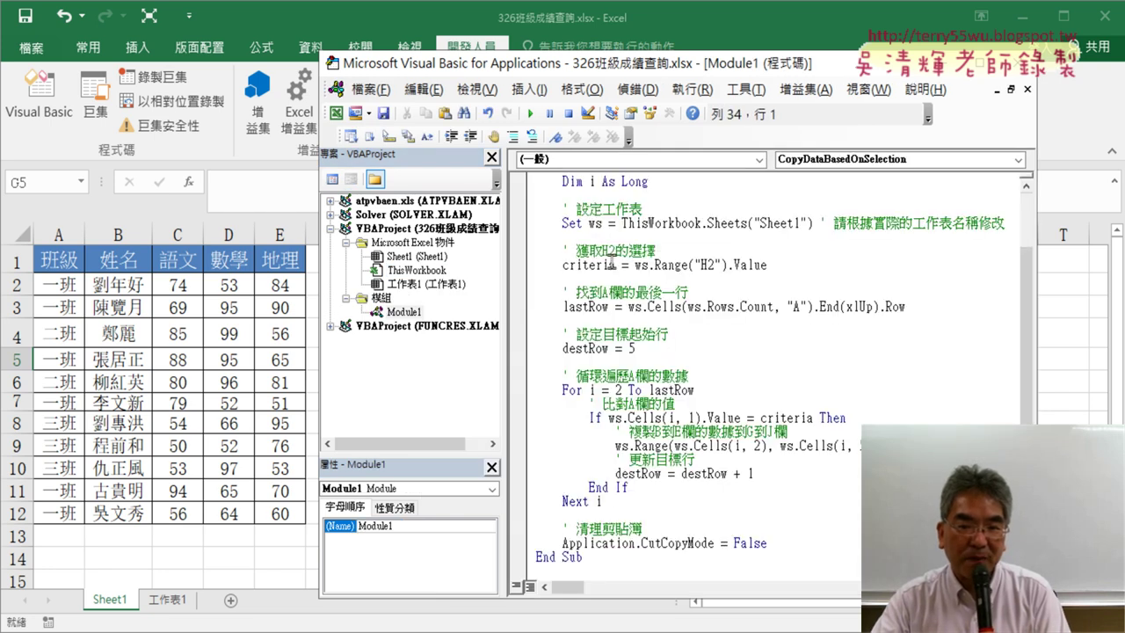
# Step: Resize the code area and the VBA editor window beside the sheet
pyautogui.moveTo(504, 275); pyautogui.dragTo(410, 275)
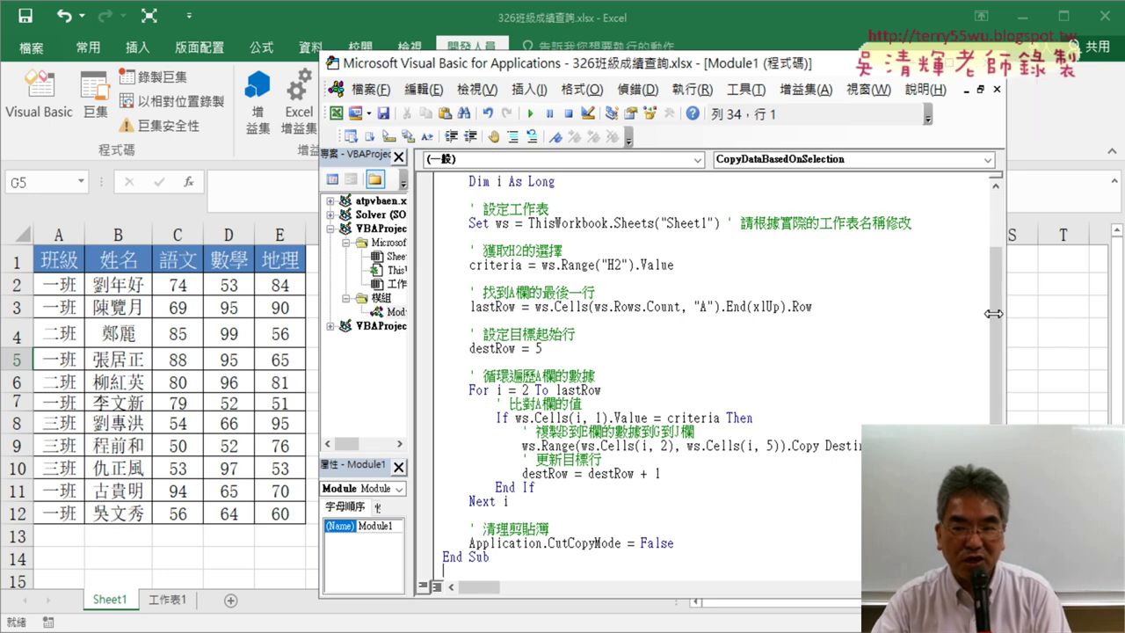
pyautogui.moveTo(1035, 312); pyautogui.dragTo(953, 312)
pyautogui.moveTo(596, 74); pyautogui.dragTo(811, 70)
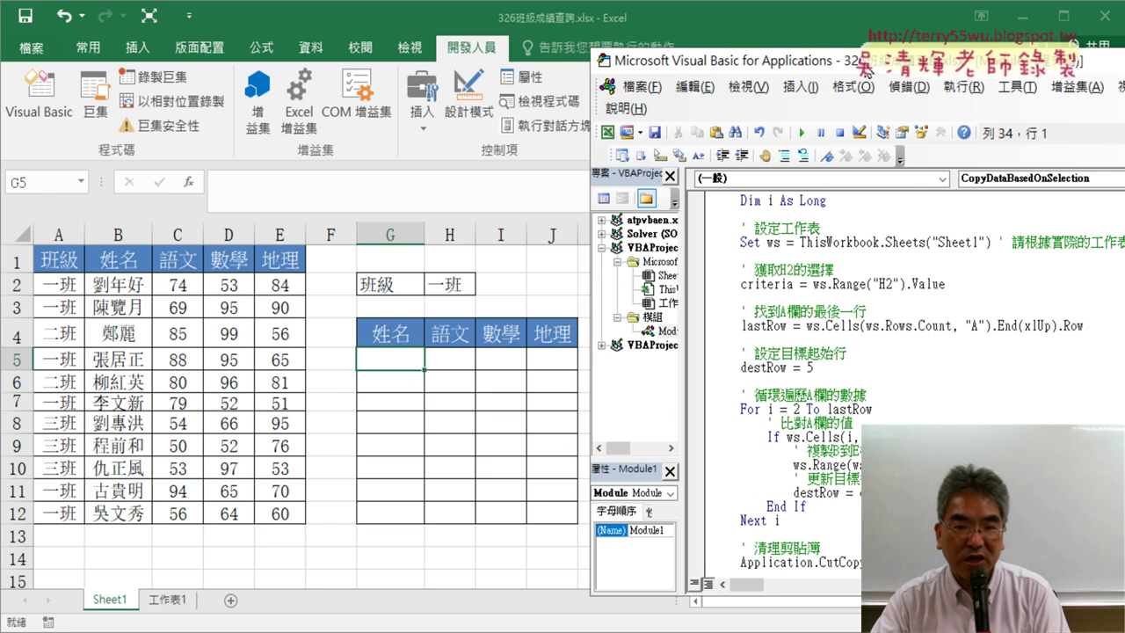
pyautogui.scroll(2, 768, 280)
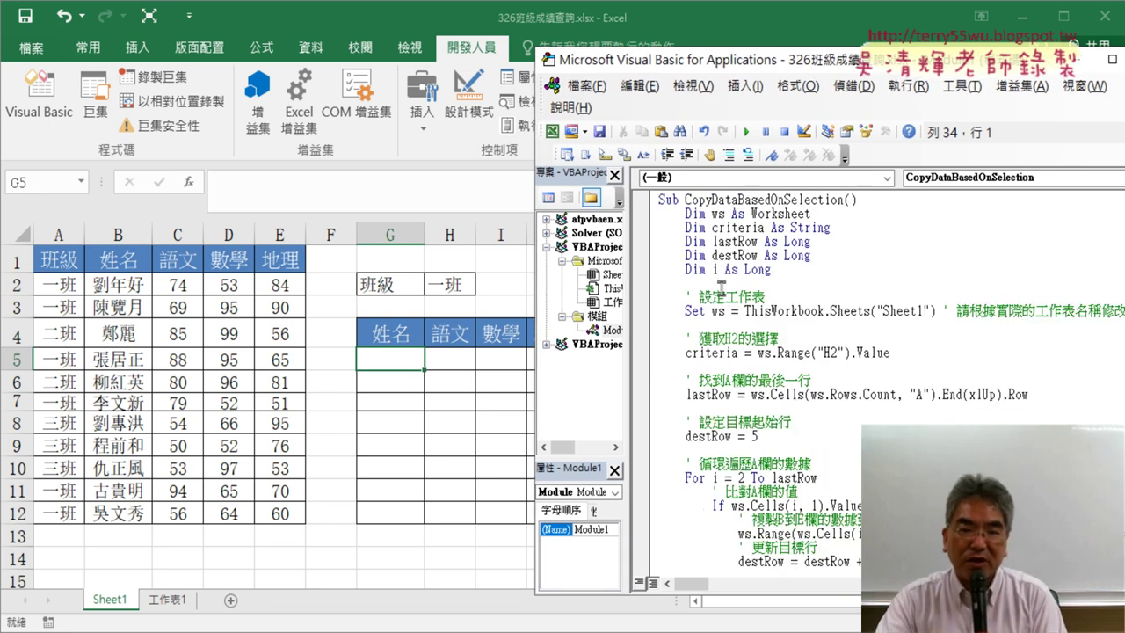
# Step: Delete the five Dim declaration lines from the CopyDataBasedOnSelection macro
pyautogui.moveTo(659, 283); pyautogui.dragTo(655, 199)
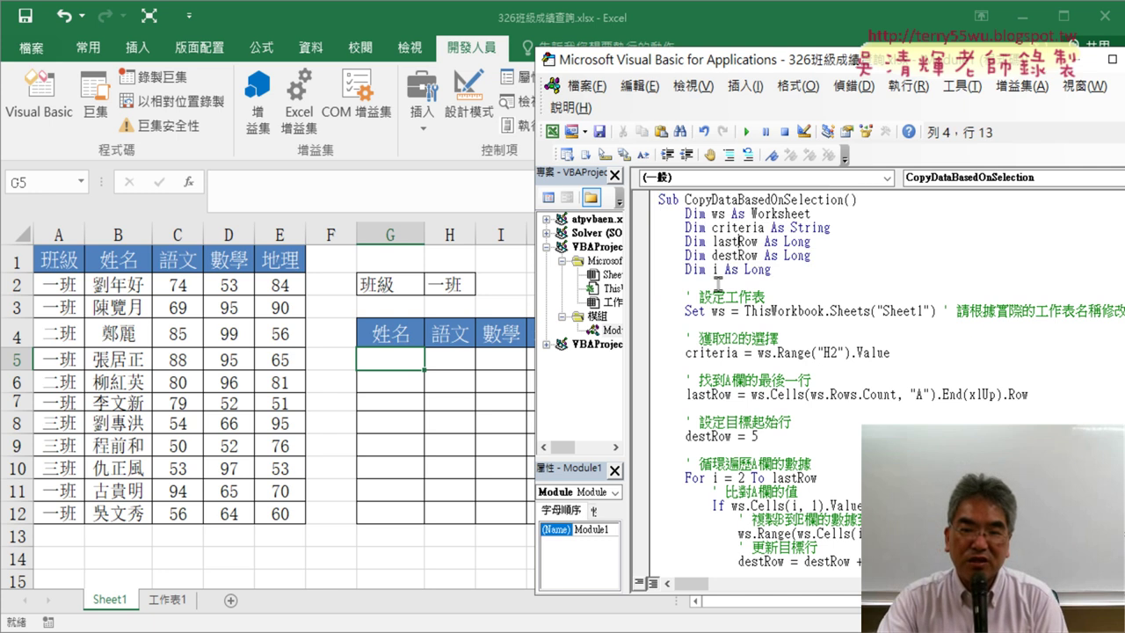
pyautogui.moveTo(719, 285); pyautogui.dragTo(647, 211)
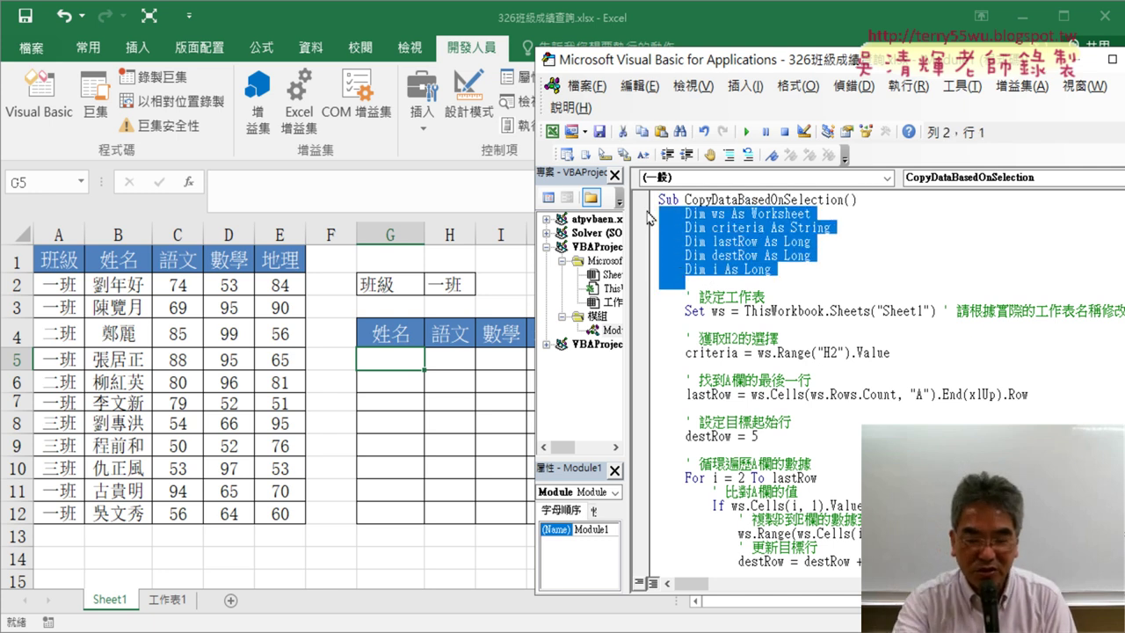
pyautogui.press('Delete')
pyautogui.press('Delete')
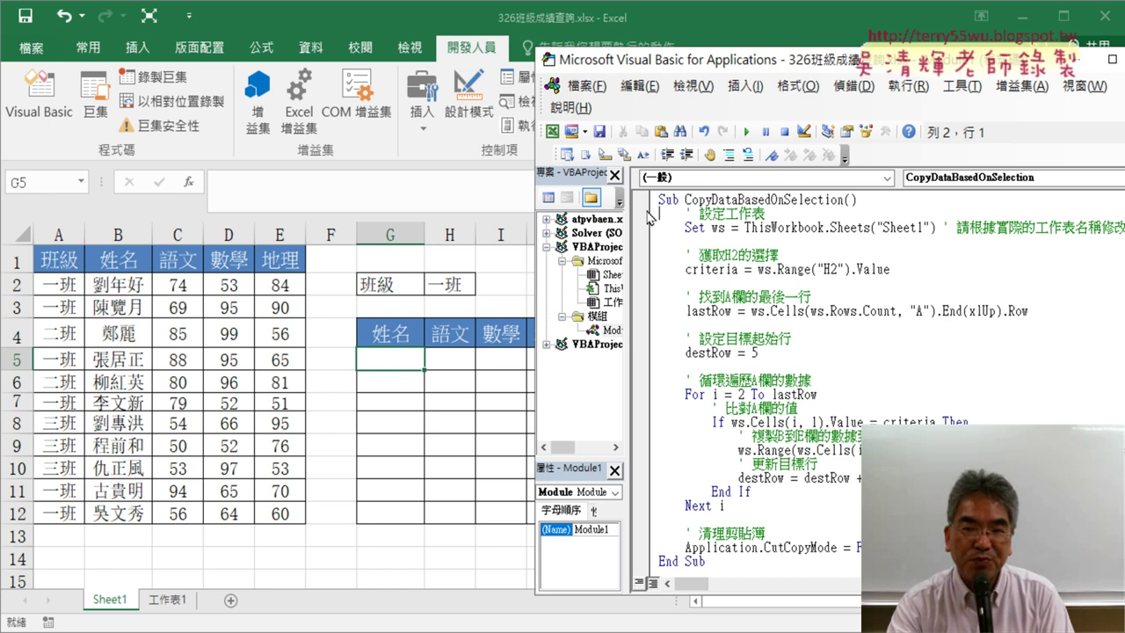
# Step: Remove the blank lines after line 4, criteria, lastRow, destRow = 5 and Next i
pyautogui.click(646, 242)
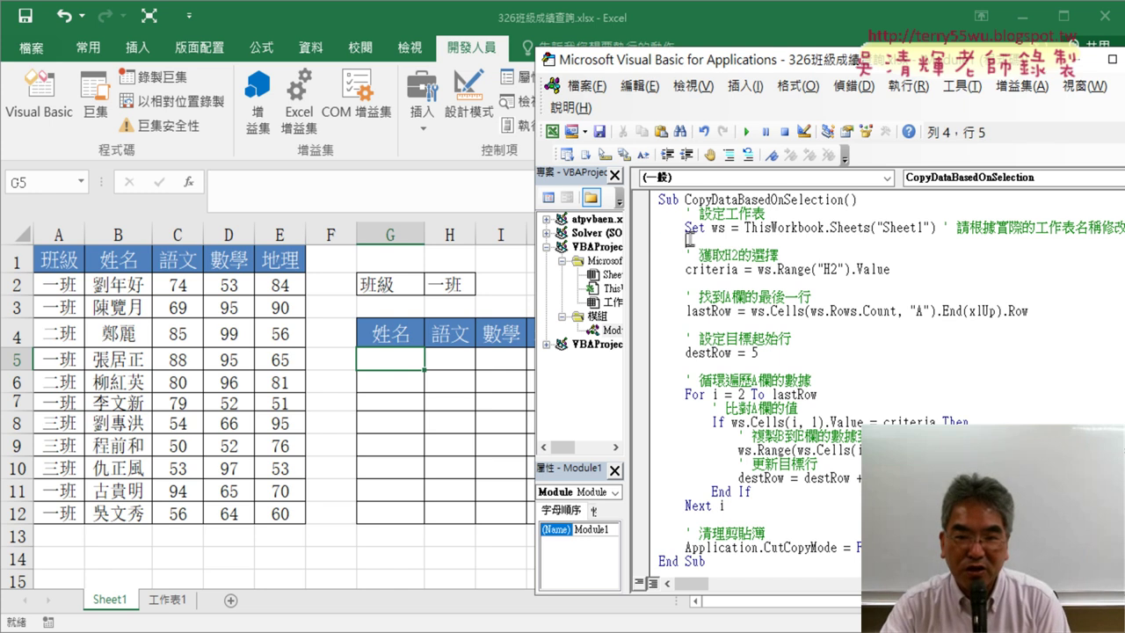
pyautogui.press('Delete')
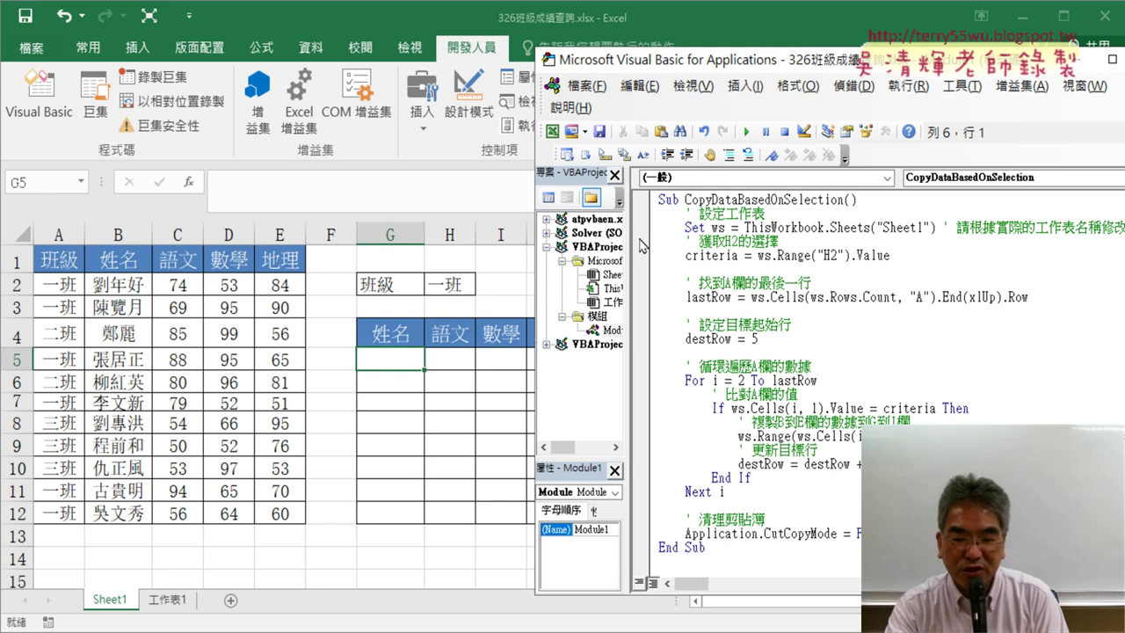
pyautogui.press('Delete')
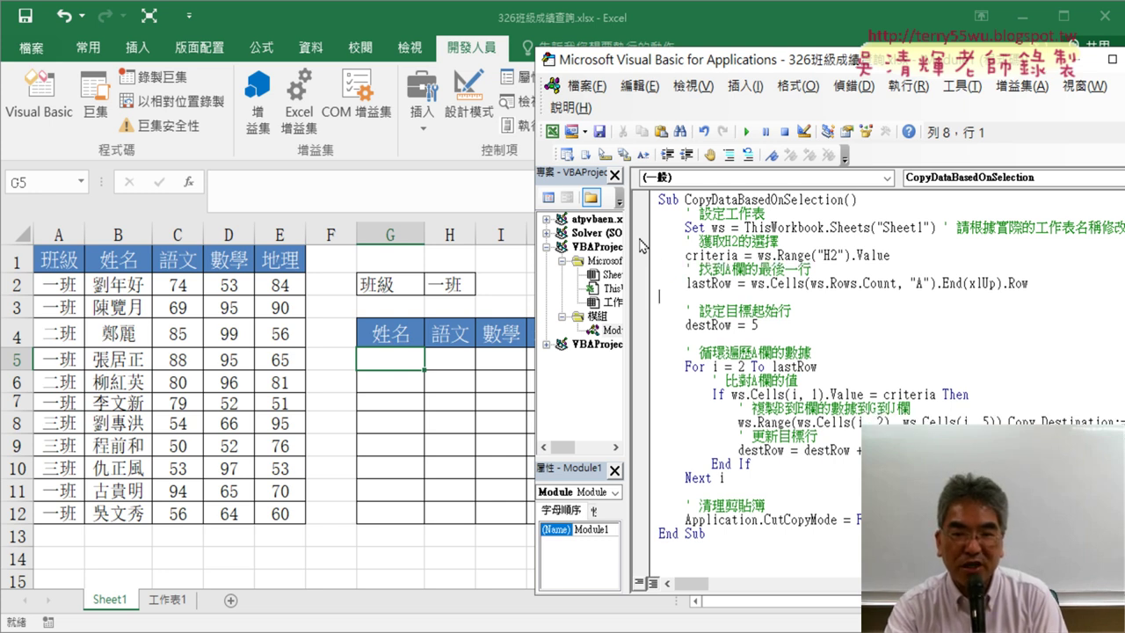
pyautogui.press('Delete')
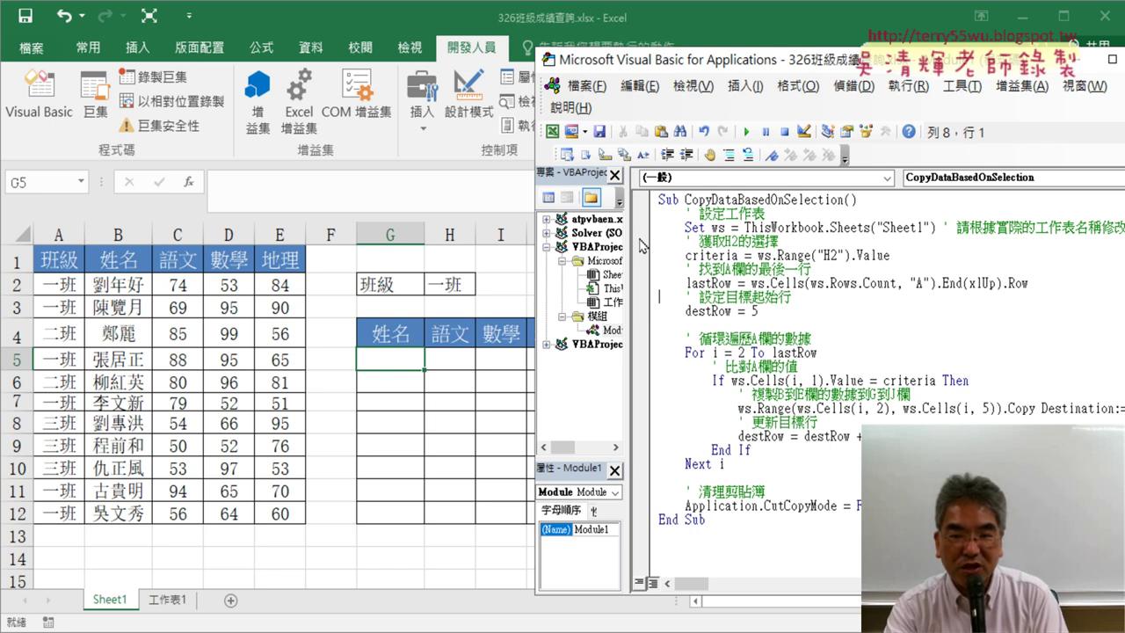
pyautogui.press('Down')
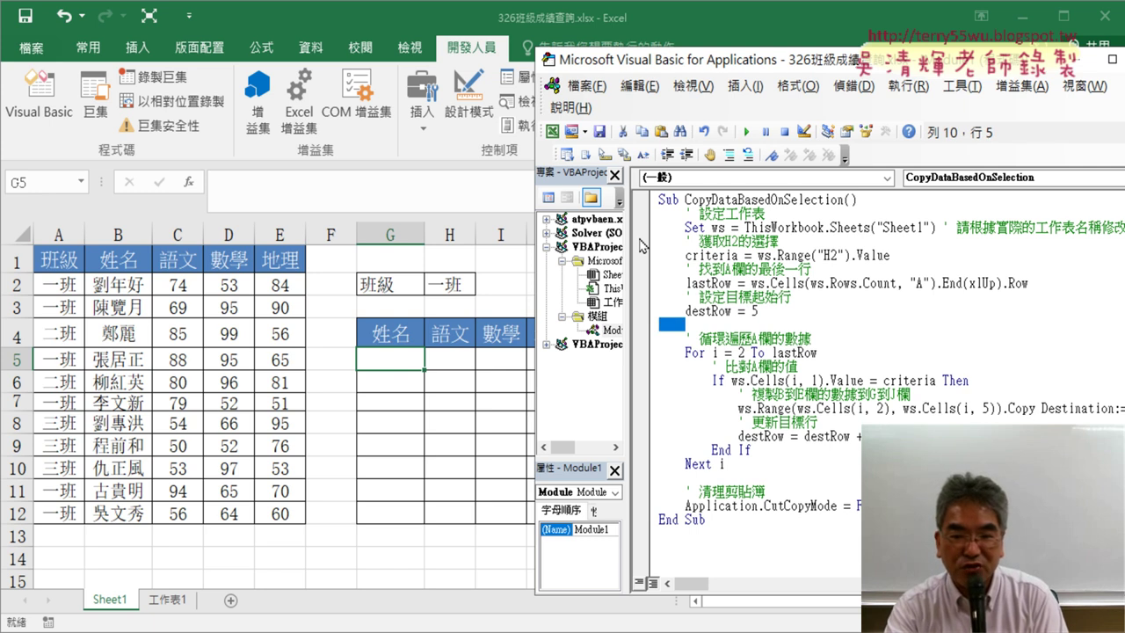
pyautogui.press('Delete')
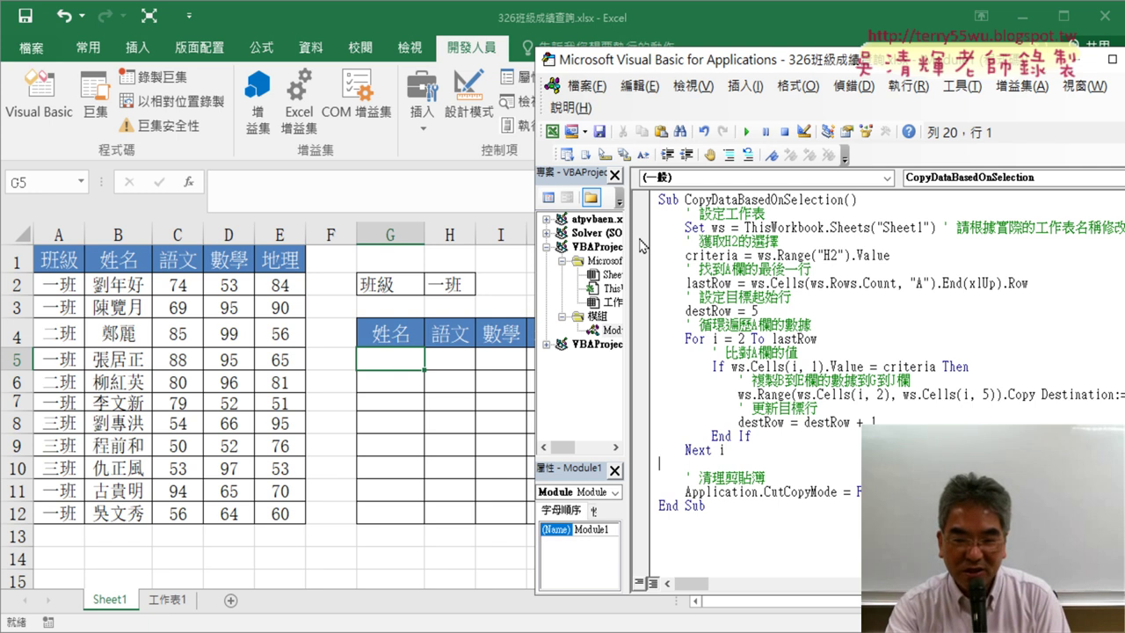
pyautogui.press('Delete')
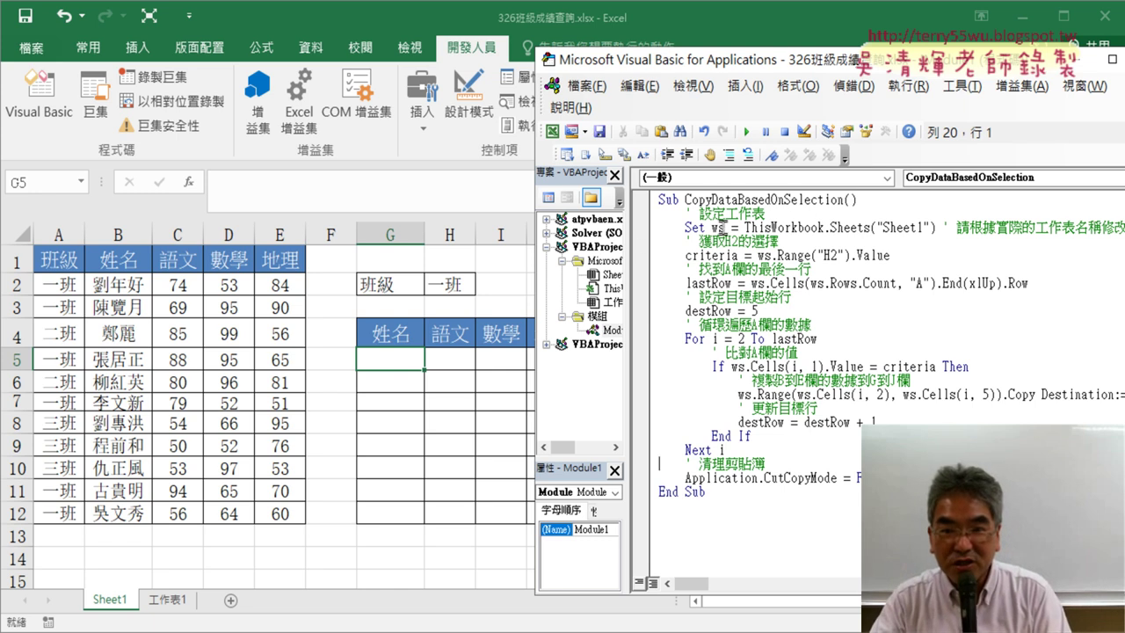
pyautogui.doubleClick(719, 227)
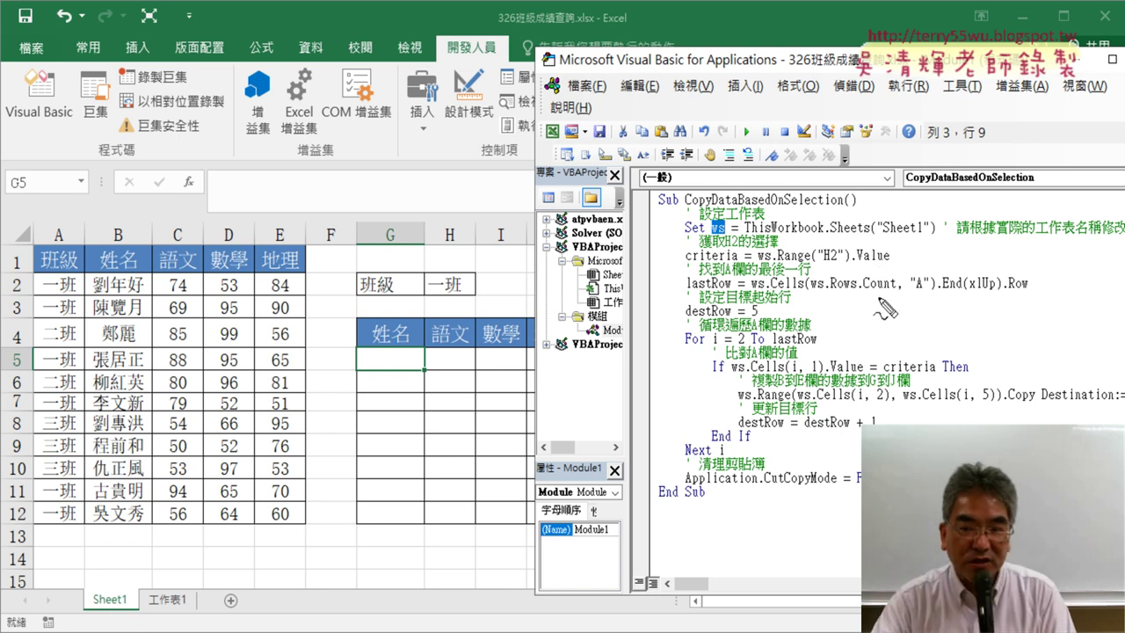
pyautogui.moveTo(887, 261)
pyautogui.mouseDown()
pyautogui.moveTo(721, 254)
pyautogui.moveTo(763, 262)
pyautogui.mouseUp()
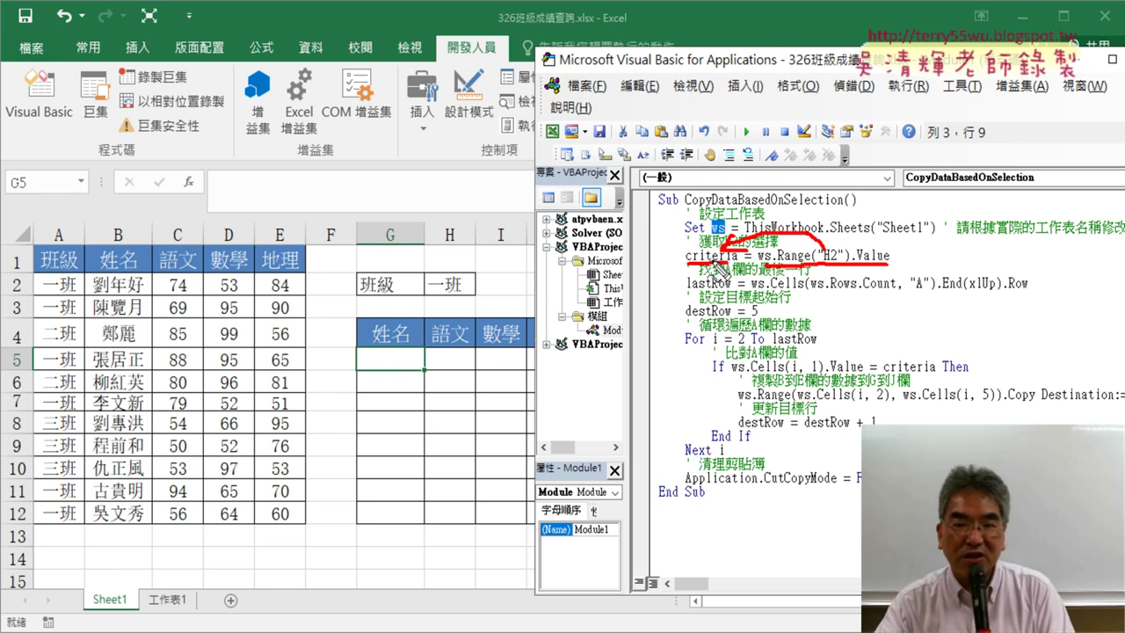
pyautogui.press('Escape')
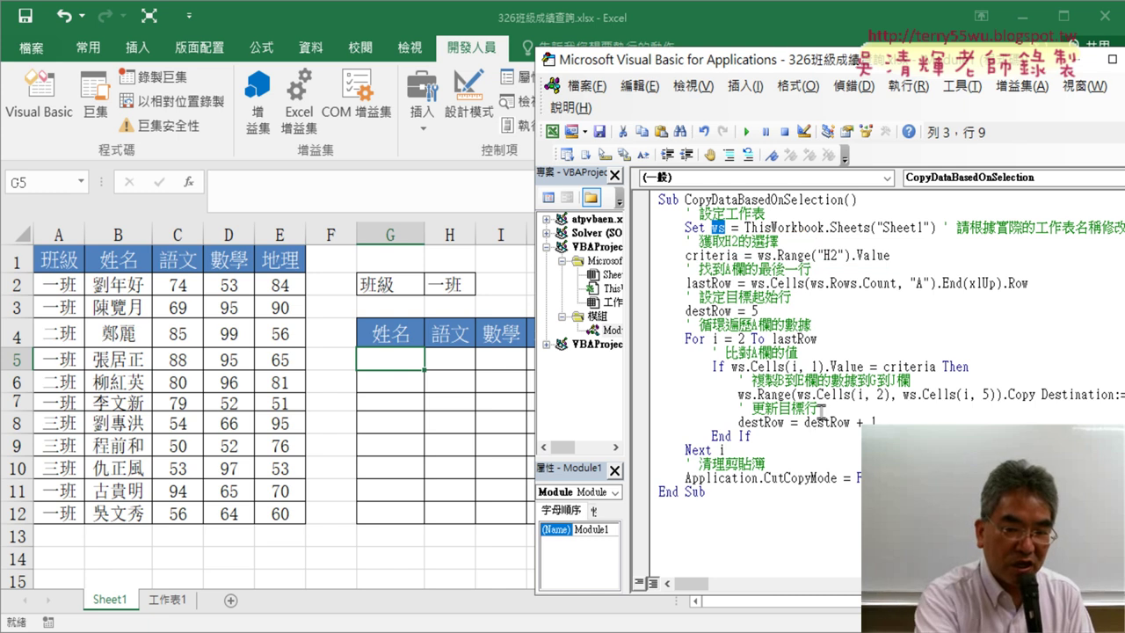
pyautogui.click(781, 313)
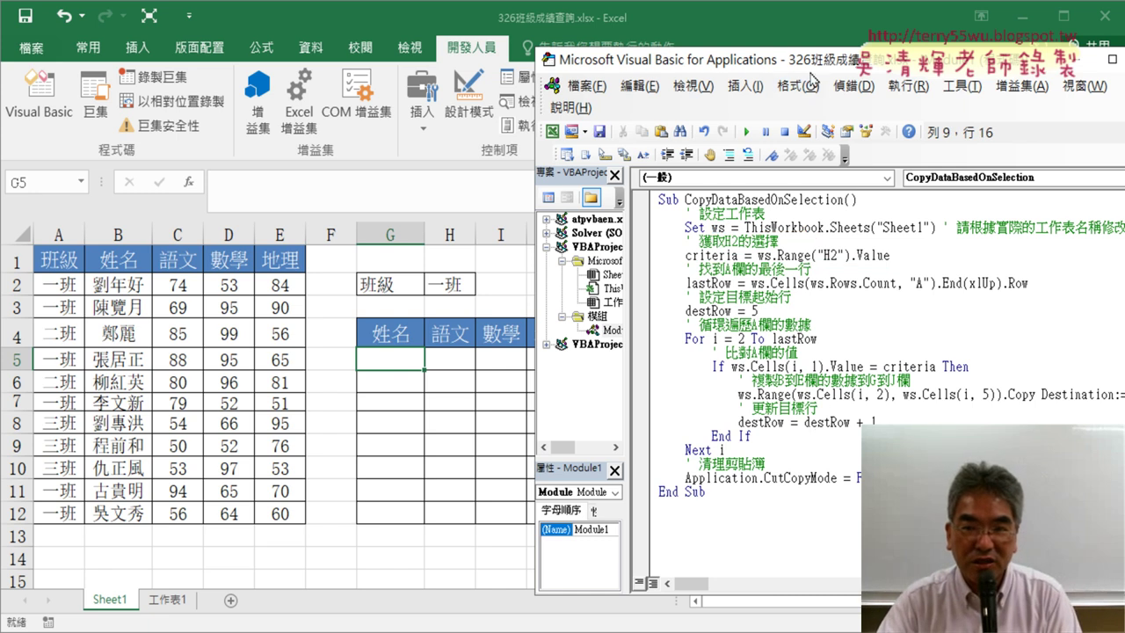
# Step: Run CopyDataBasedOnSelection so G5:J10 shows the six 一班 students' names and scores
pyautogui.moveTo(811, 79); pyautogui.dragTo(898, 78)
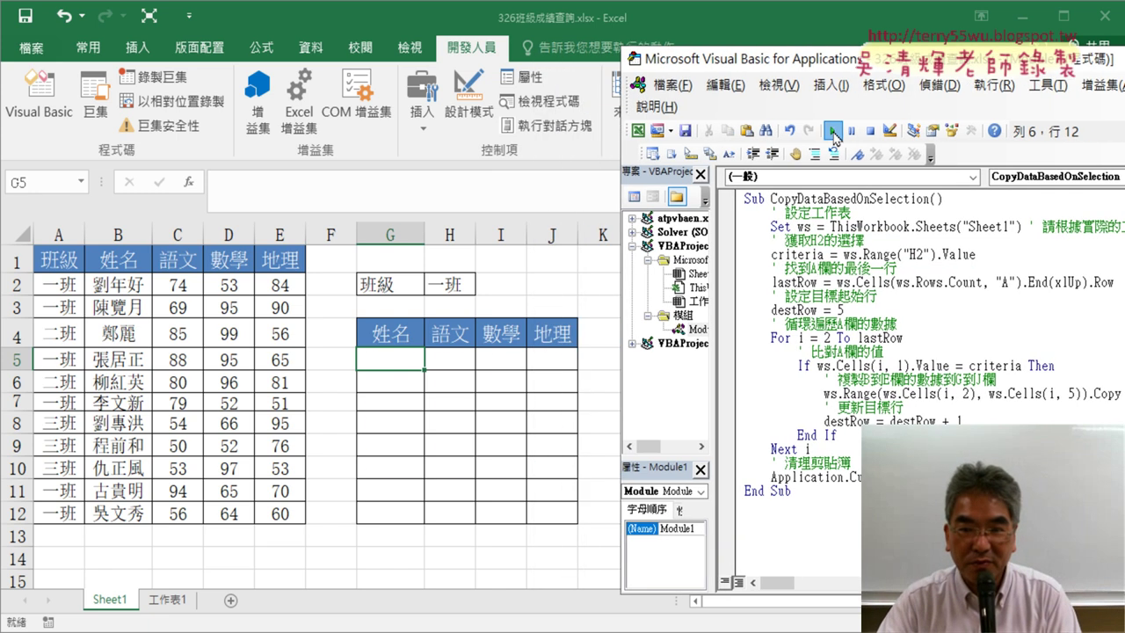
pyautogui.click(833, 131)
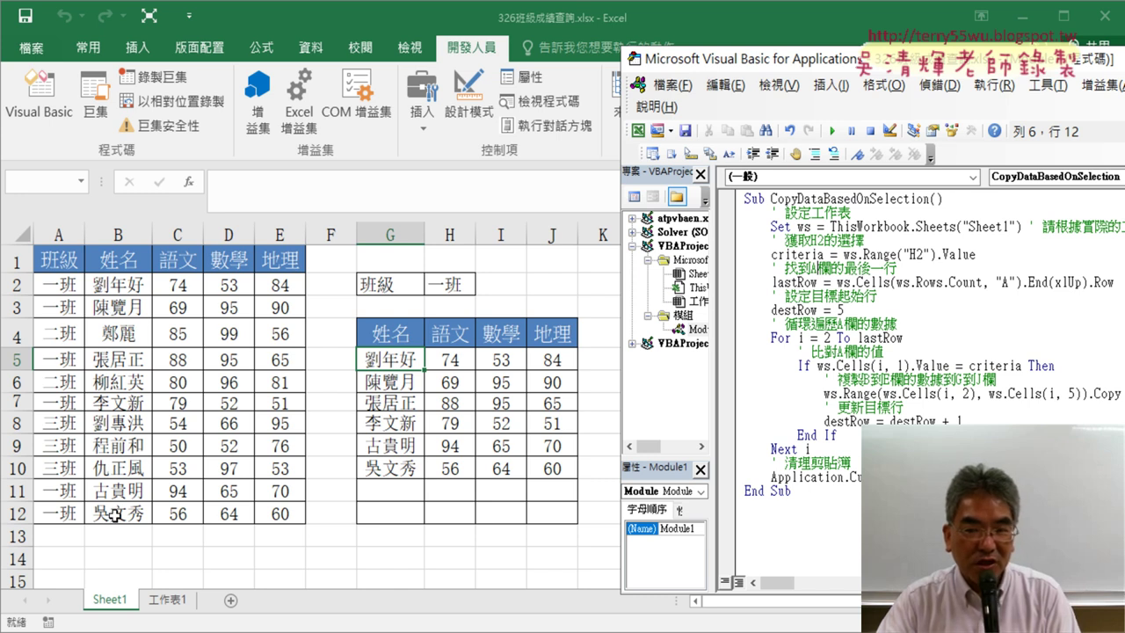
# Step: Switch H2 to 二班, rerun the macro, and mark the leftover 一班 rows in G7:J10
pyautogui.click(464, 290)
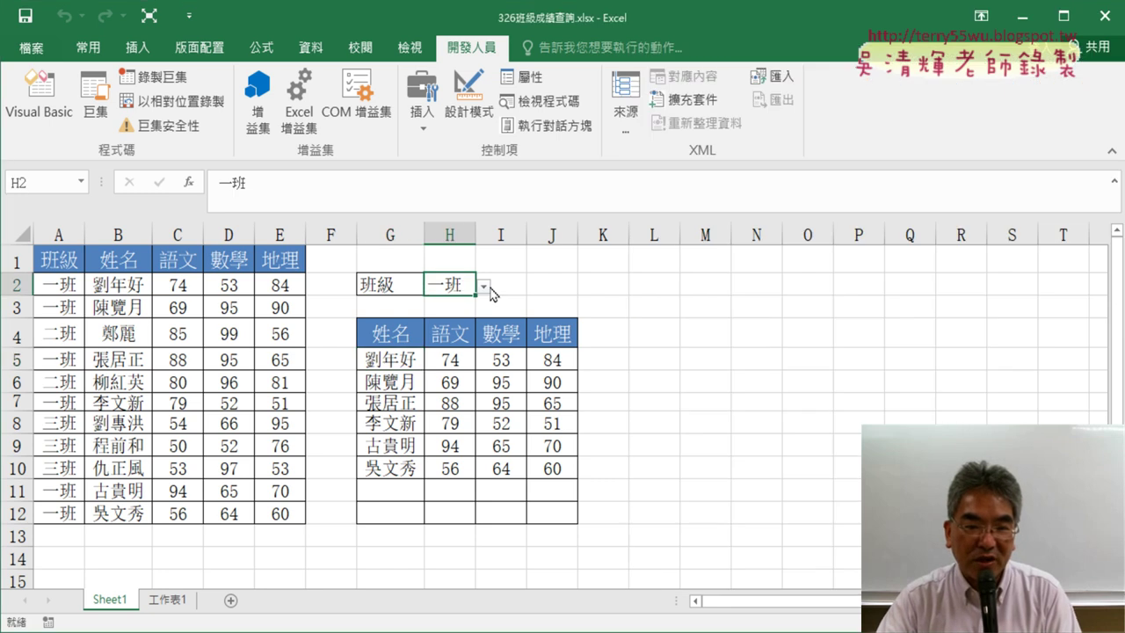
pyautogui.click(483, 286)
pyautogui.click(380, 321)
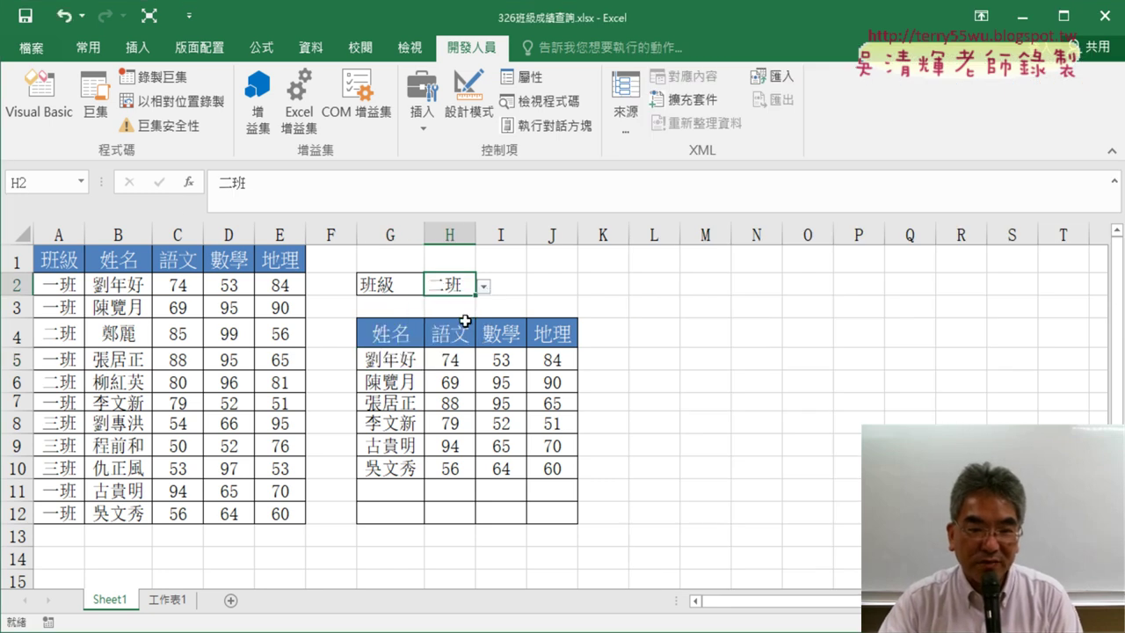
pyautogui.click(39, 96)
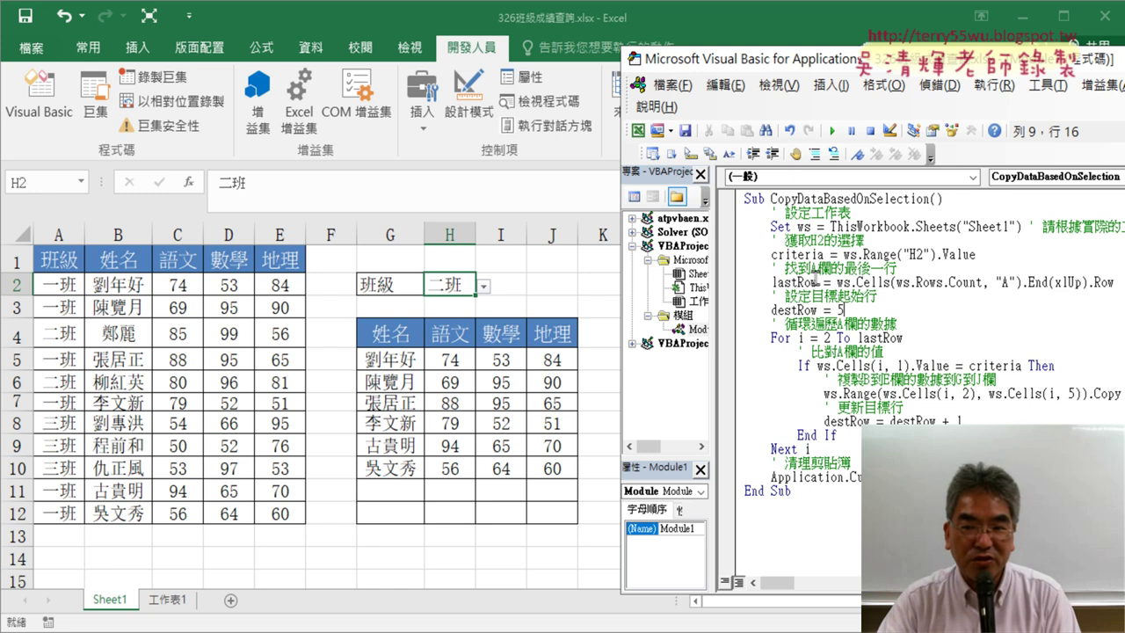
pyautogui.click(831, 132)
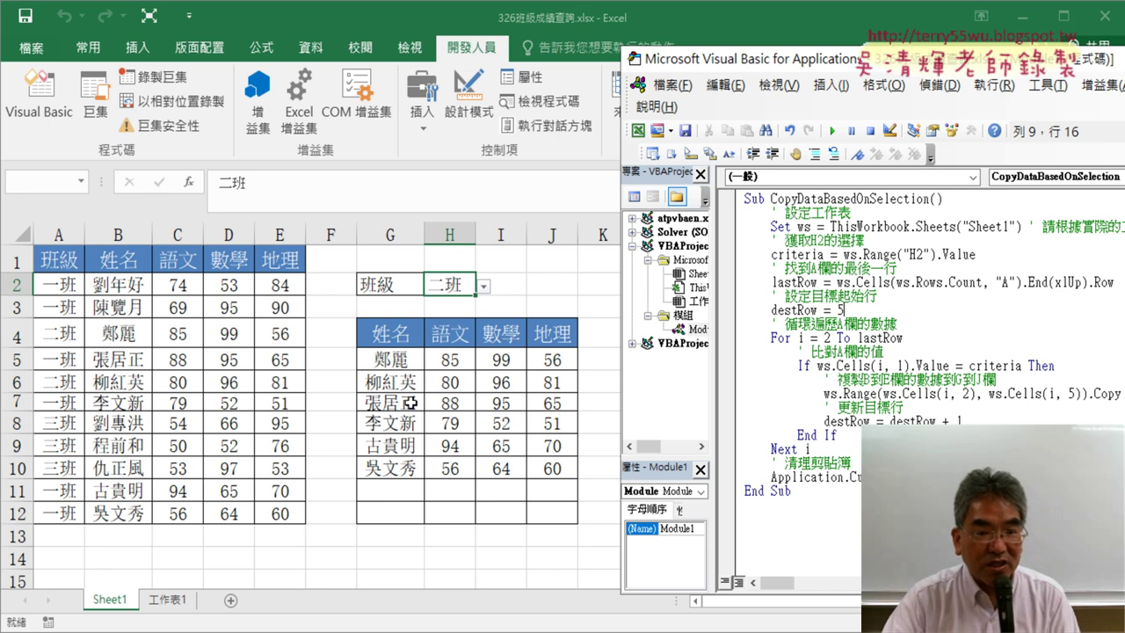
pyautogui.moveTo(411, 402); pyautogui.dragTo(575, 472)
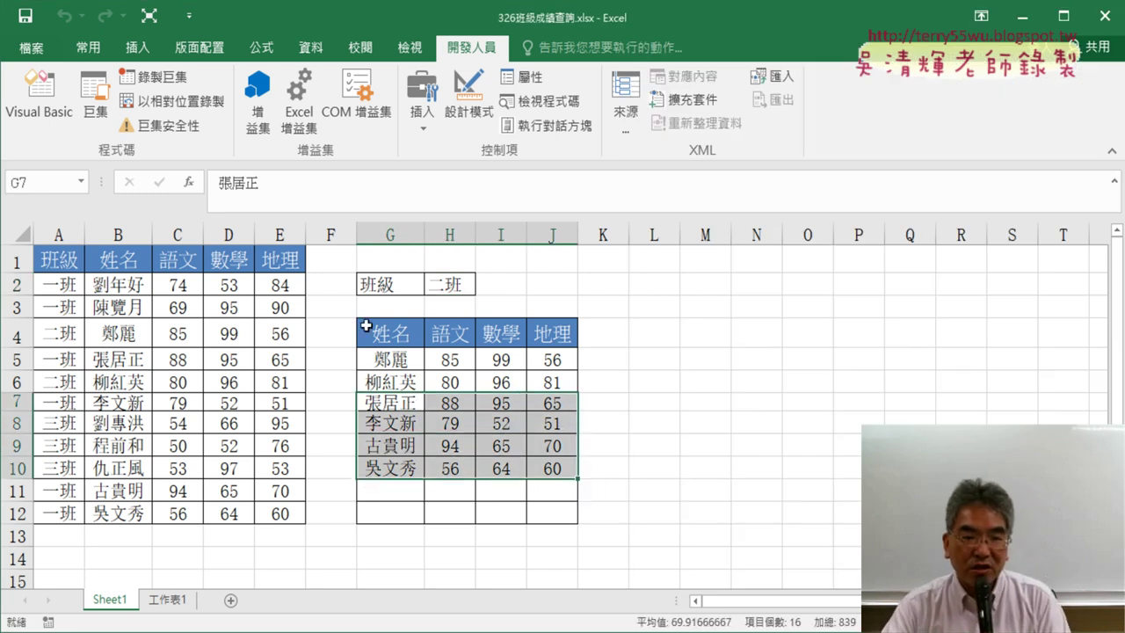
# Step: Insert a new indented blank line directly below the CopyDataBasedOnSelection Sub line
pyautogui.click(55, 134)
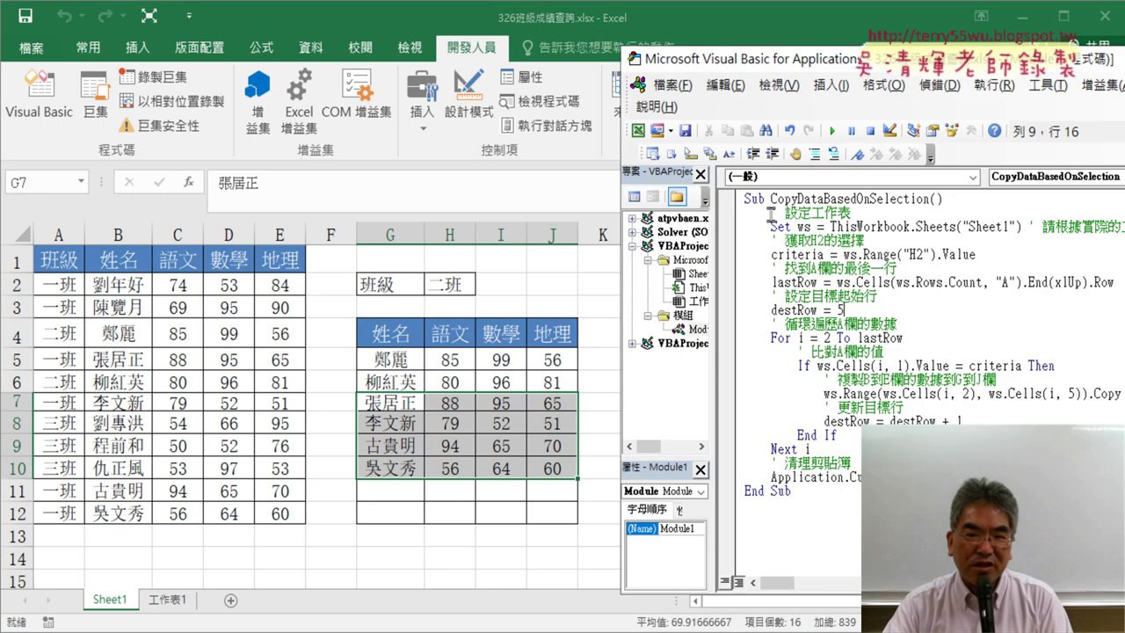
pyautogui.click(970, 200)
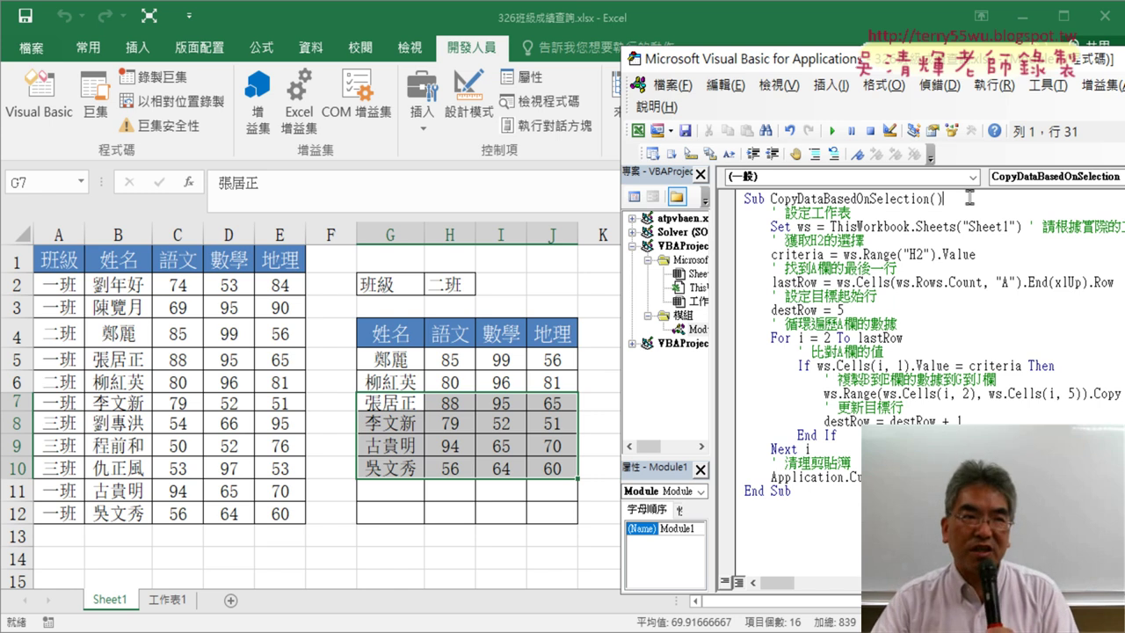
pyautogui.press('Return')
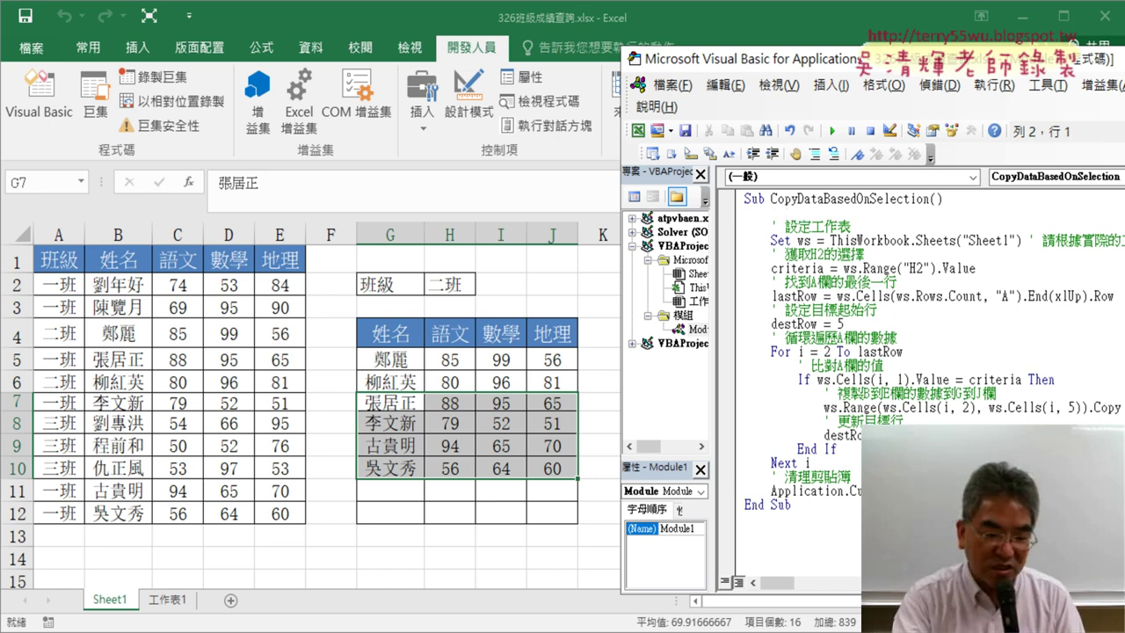
pyautogui.press('Tab')
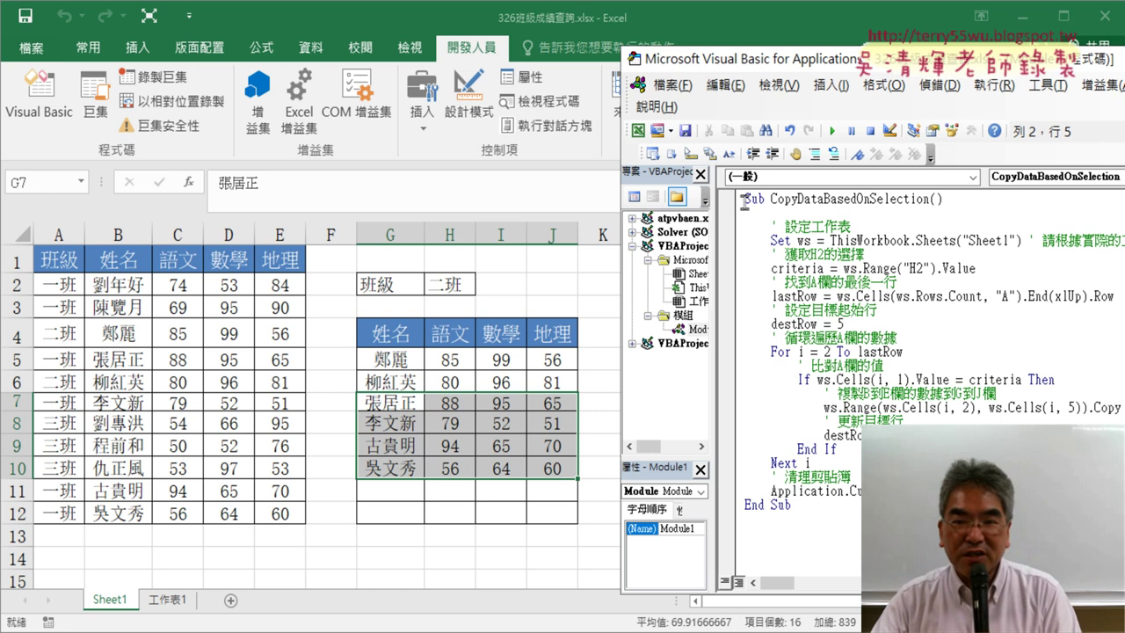
pyautogui.moveTo(745, 200); pyautogui.dragTo(960, 202)
pyautogui.click(839, 207)
pyautogui.click(868, 214)
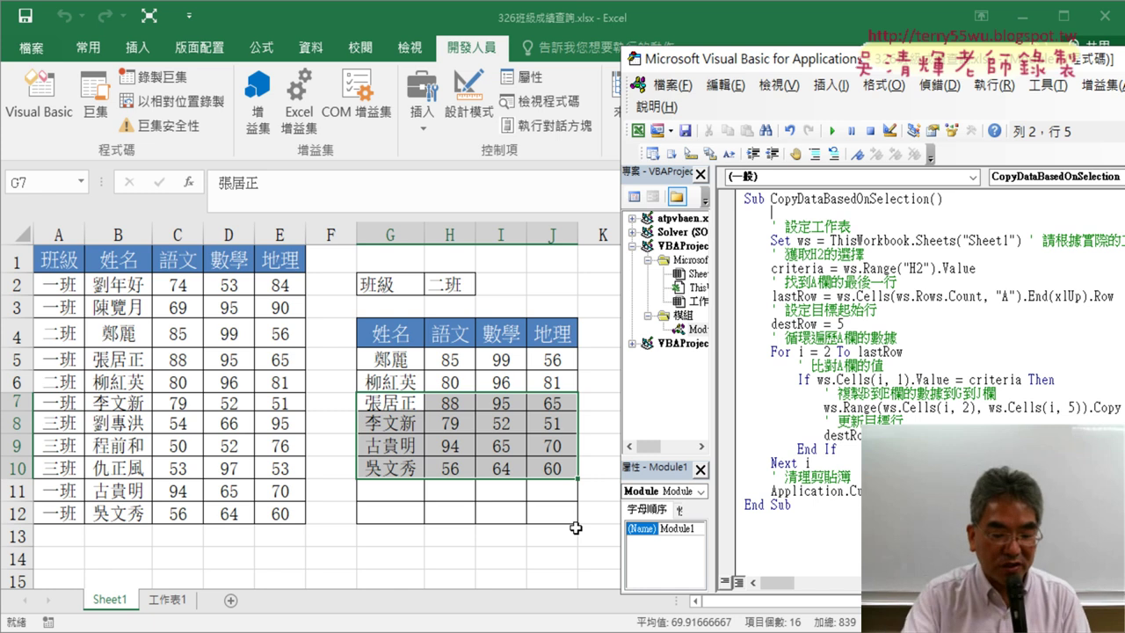
# Step: Write Range("G5:J12").ClearContents as the macro's first statement
pyautogui.write('之')
pyautogui.press('Escape')
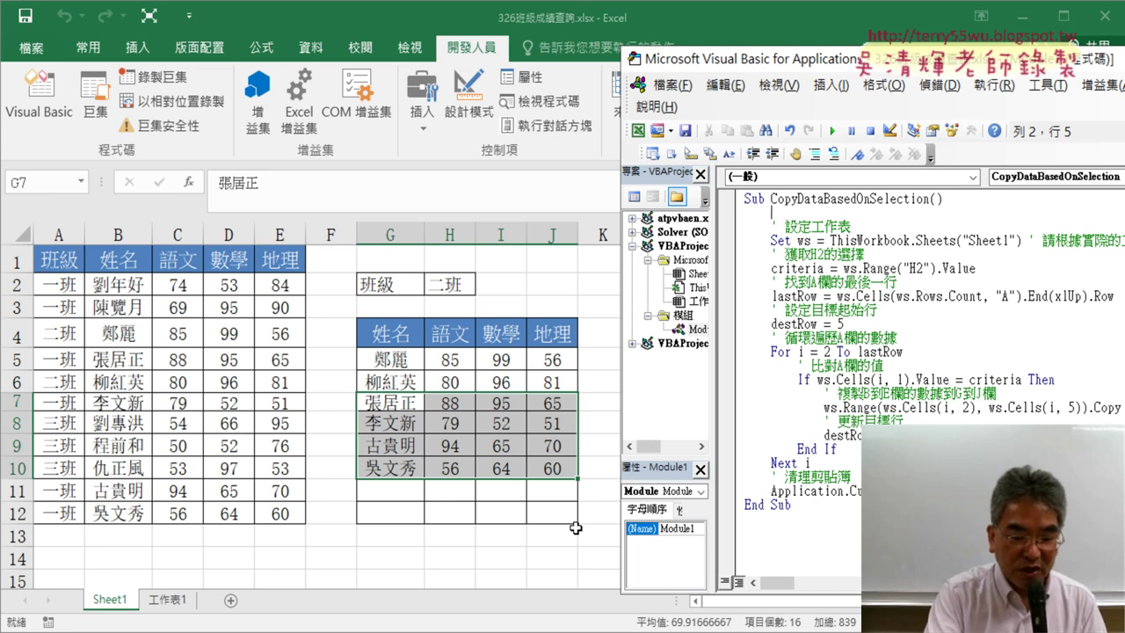
pyautogui.write('ran')
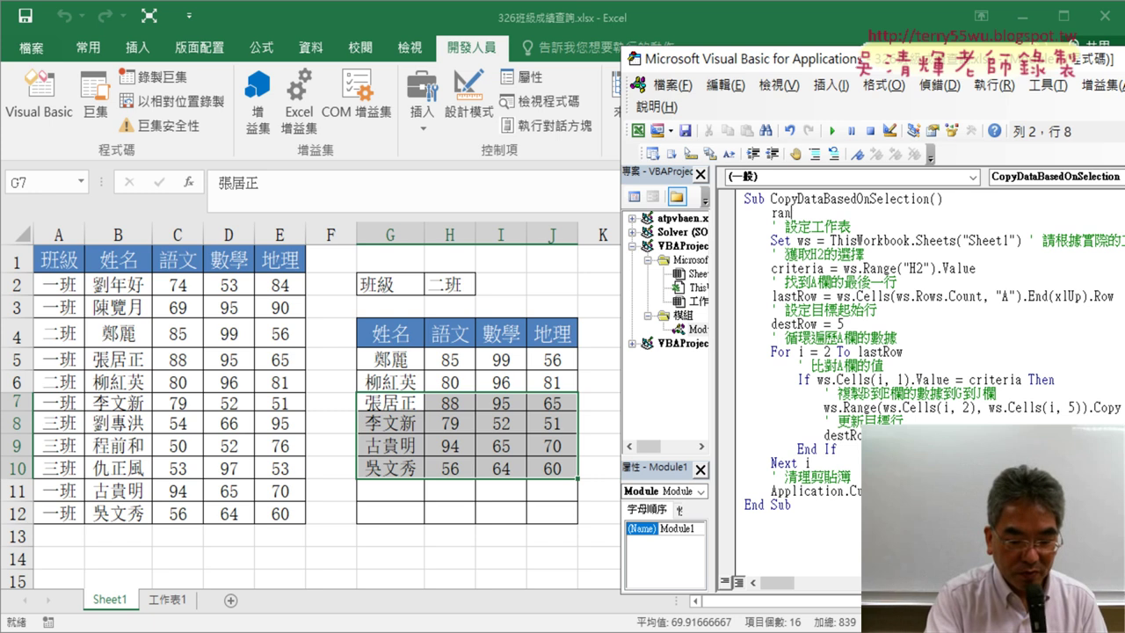
pyautogui.write('ge(')
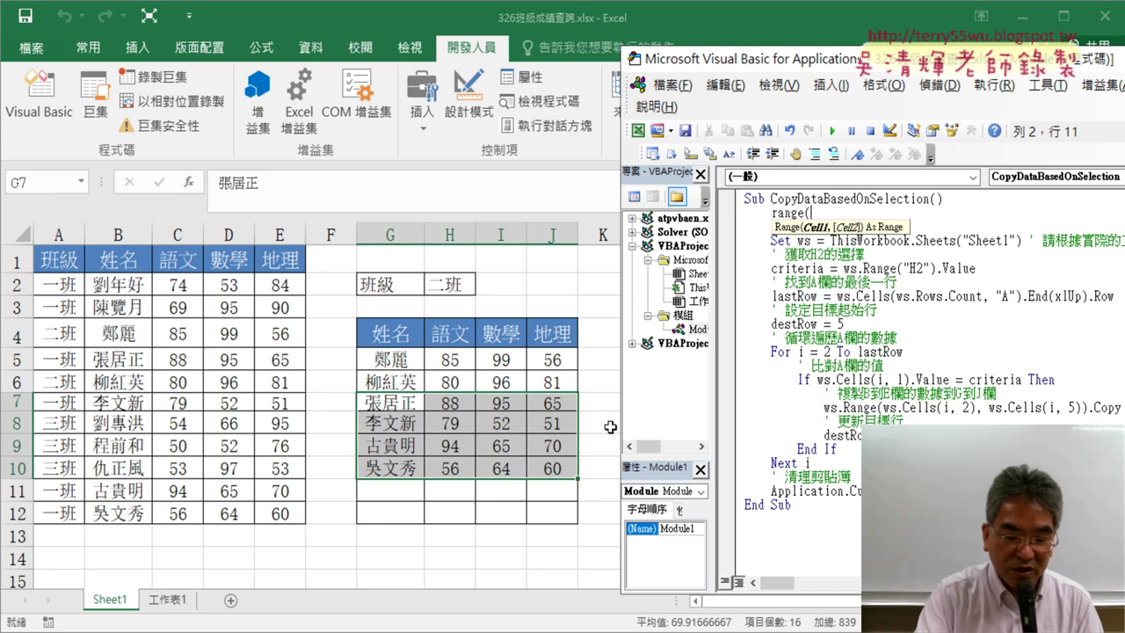
pyautogui.write('"G')
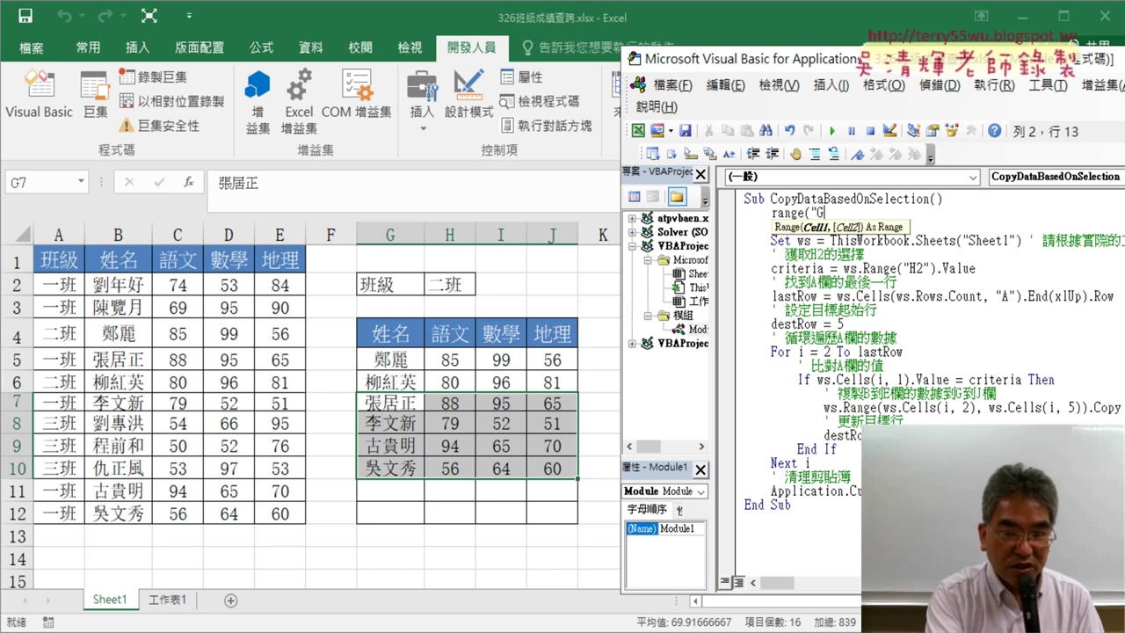
pyautogui.write('5:')
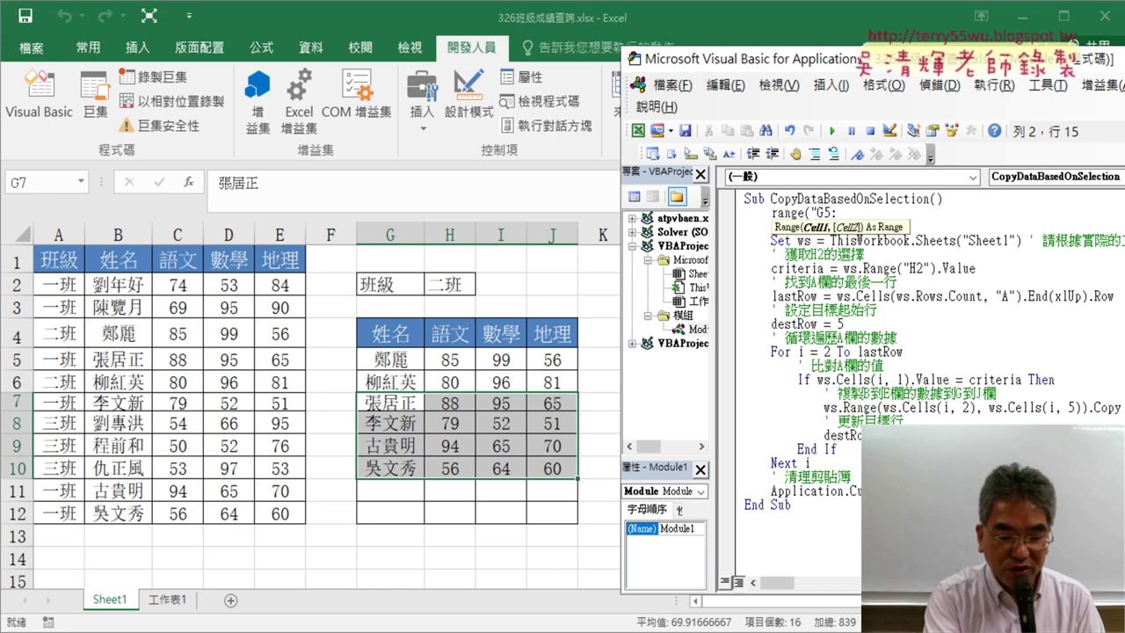
pyautogui.write('J')
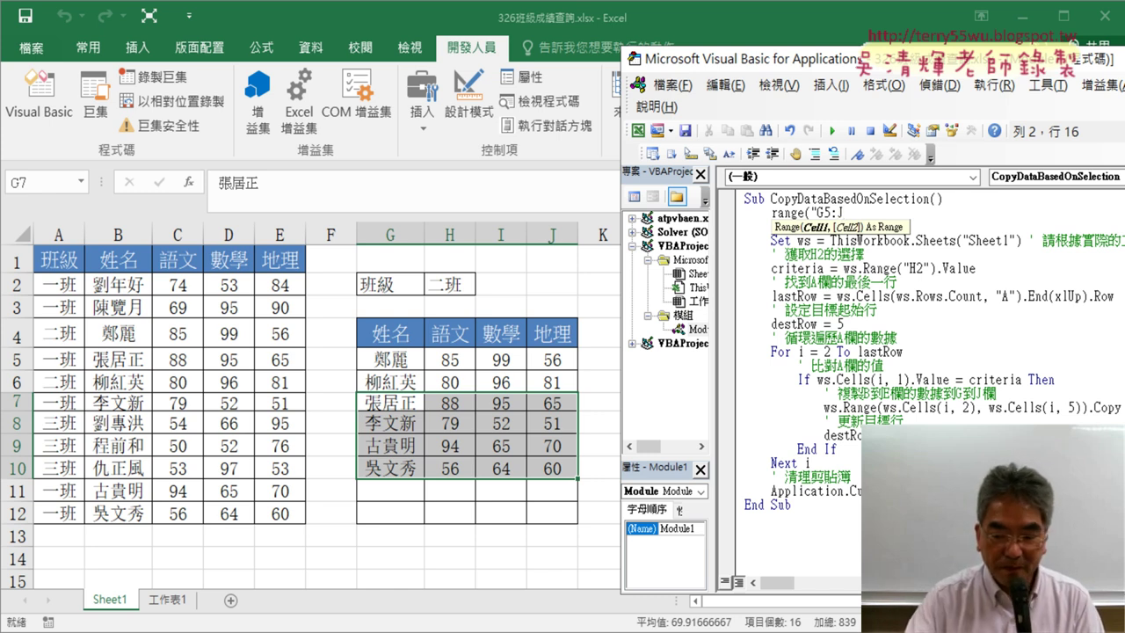
pyautogui.write('12')
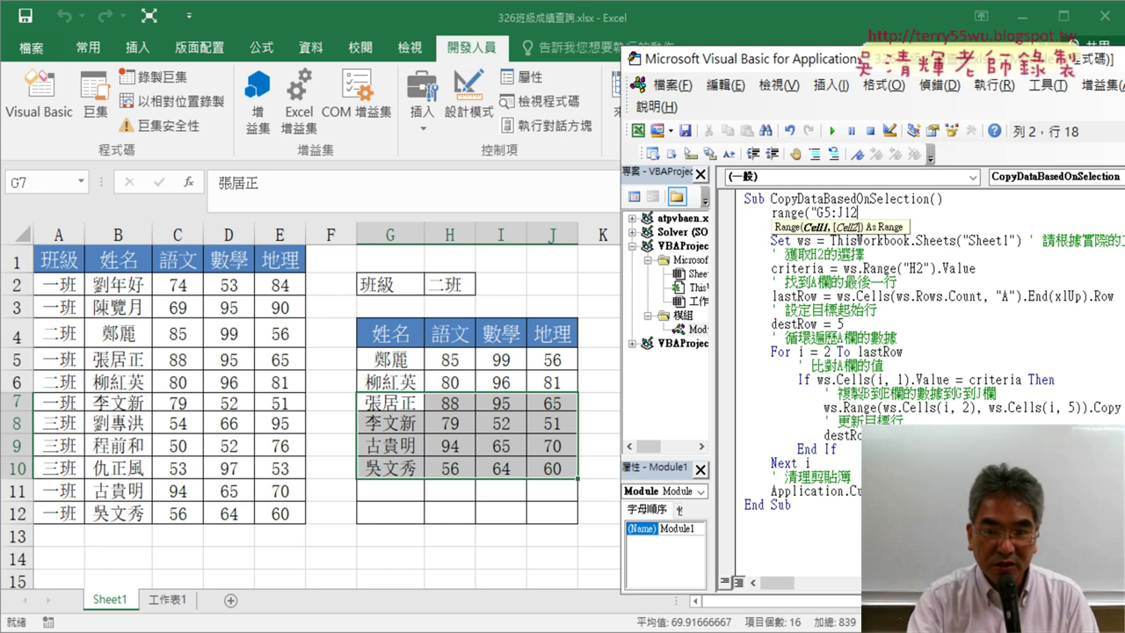
pyautogui.write('")')
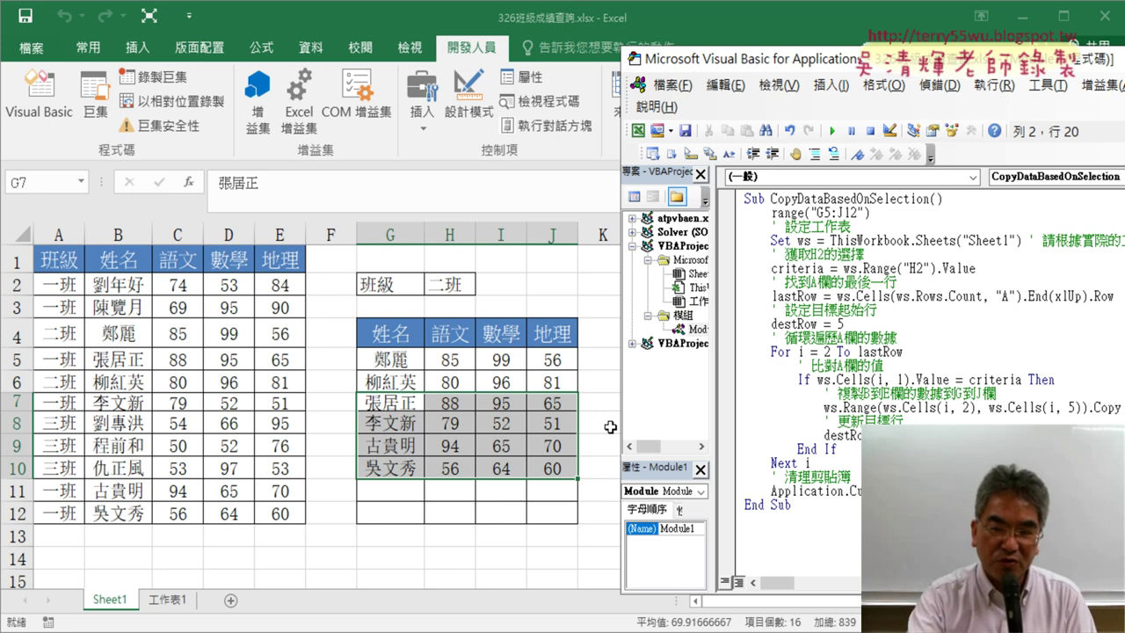
pyautogui.write('=')
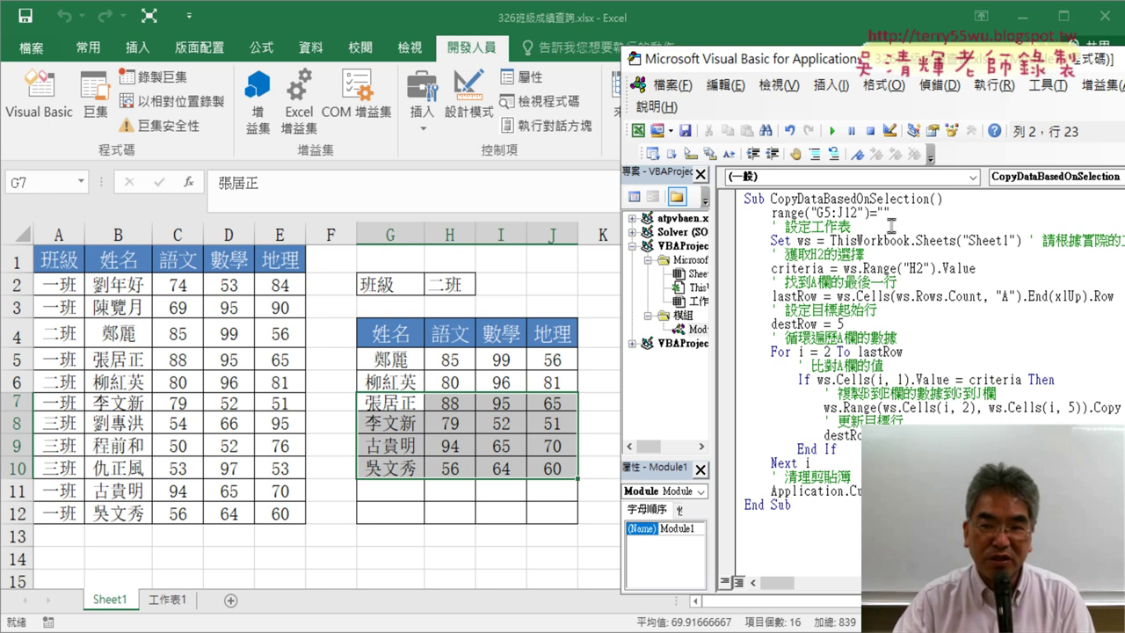
pyautogui.hotkey('shift', 'Left')
pyautogui.hotkey('shift', 'Left')
pyautogui.hotkey('shift', 'Left')
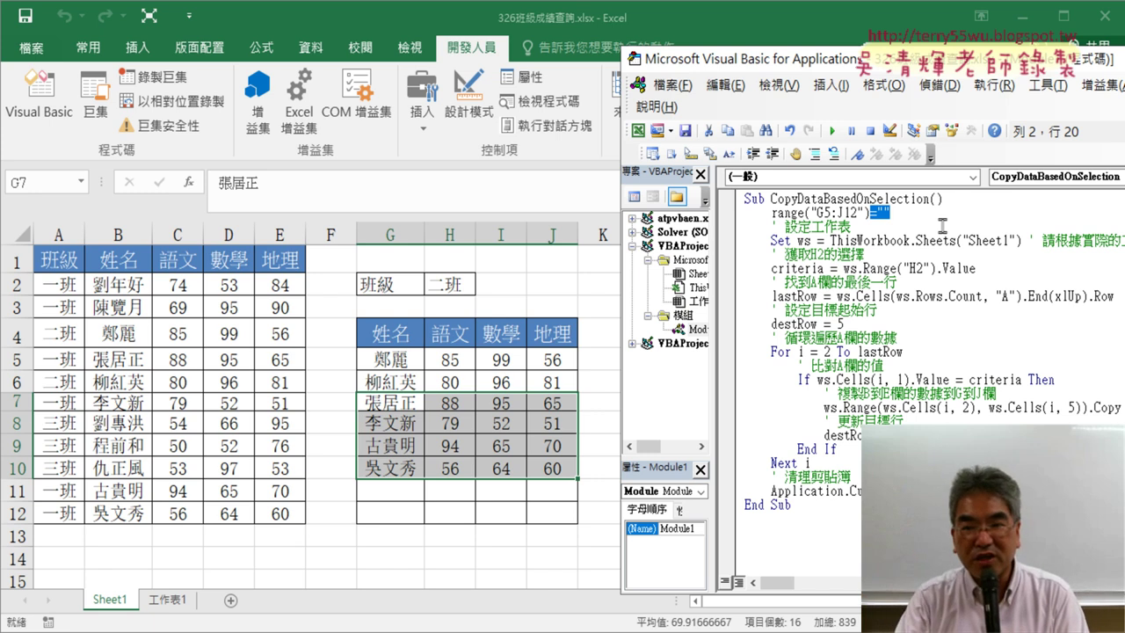
pyautogui.write('.')
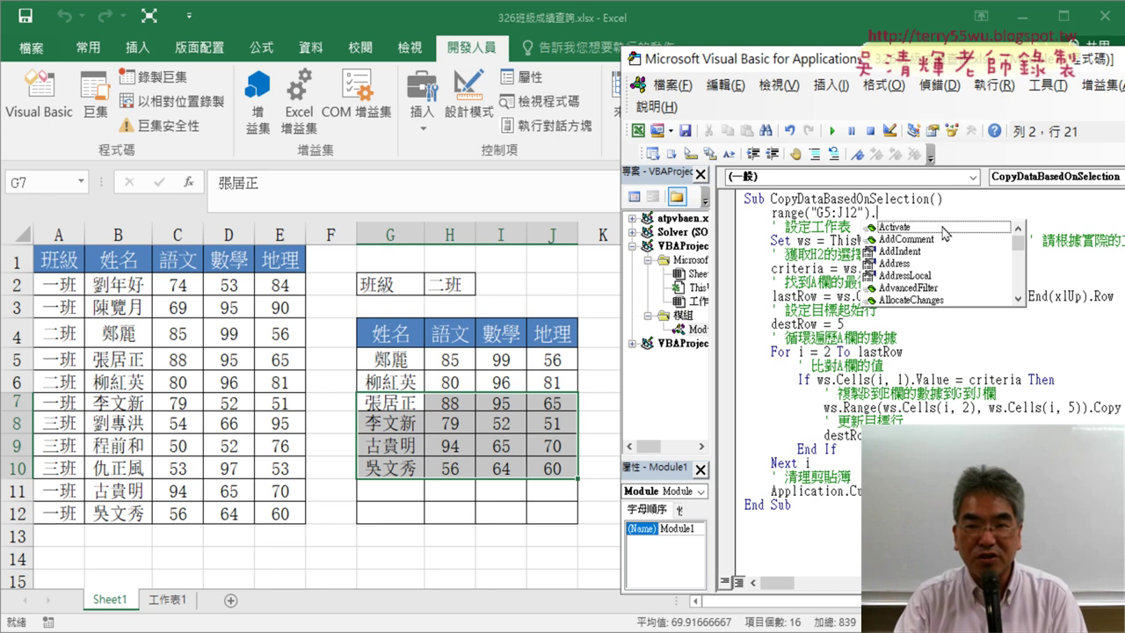
pyautogui.write('c')
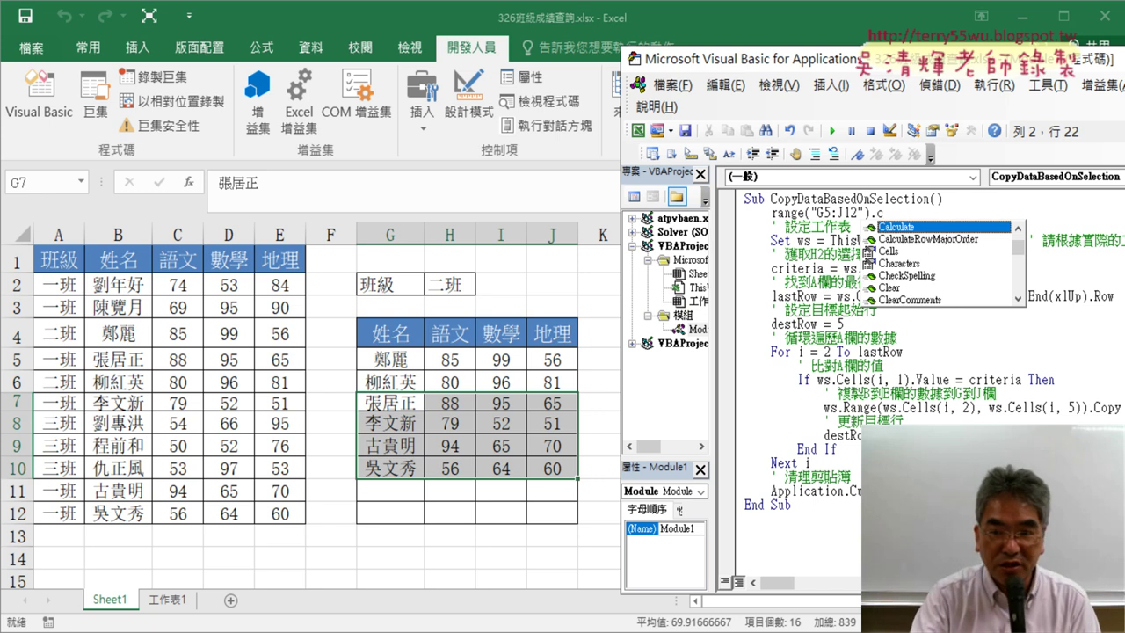
pyautogui.write('l')
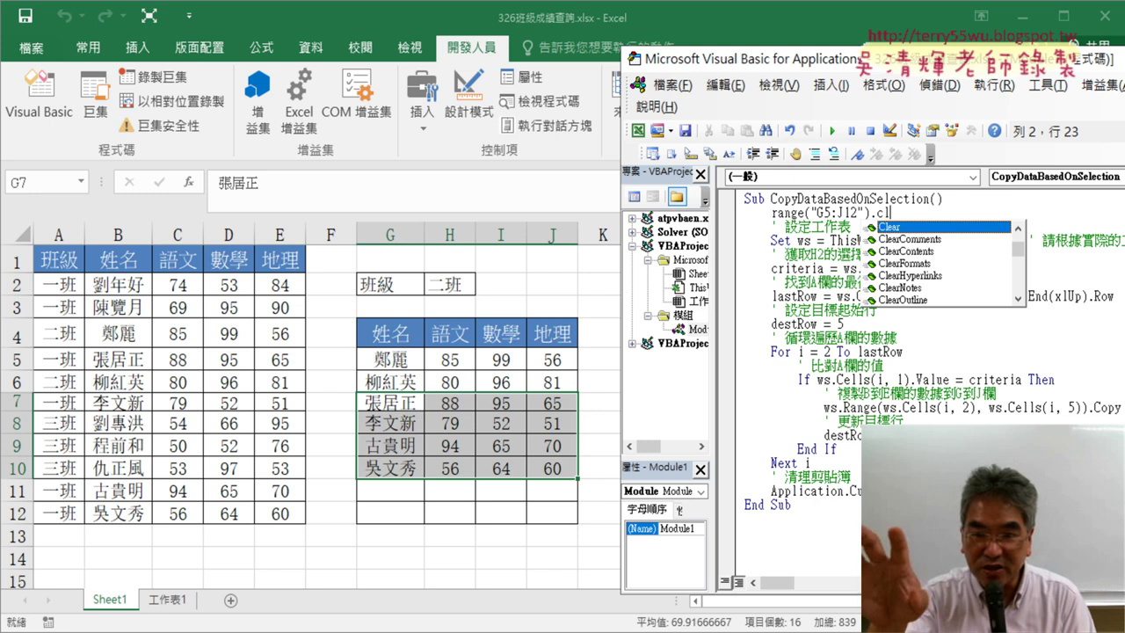
pyautogui.press('Down')
pyautogui.press('Down')
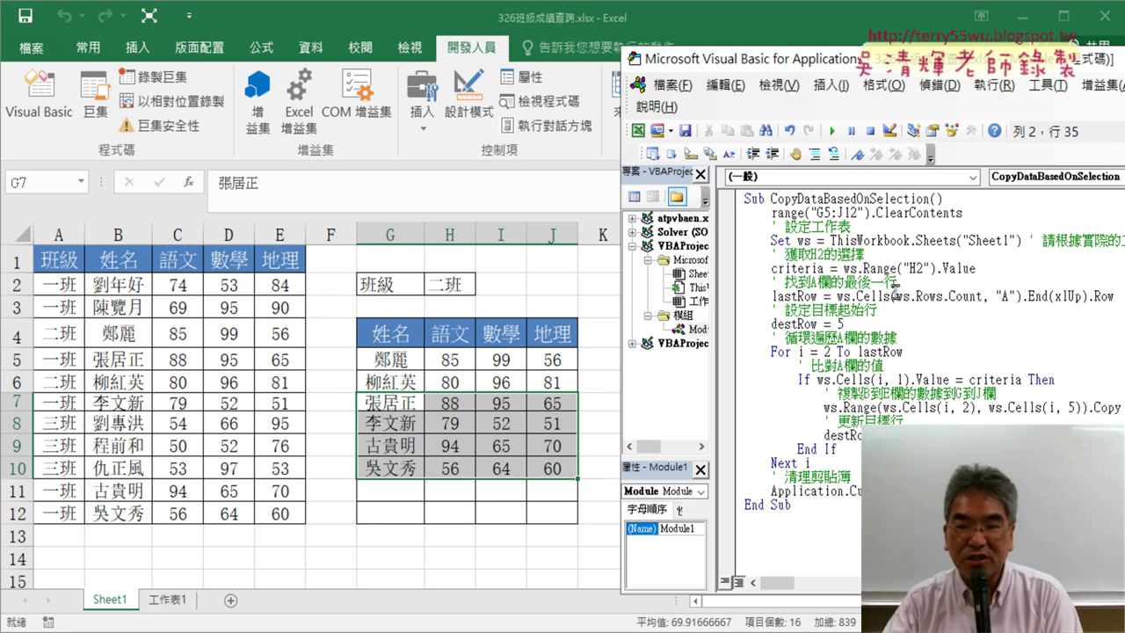
# Step: Replace .ClearContents with = "" so the line reads Range("G5:J12") = ""
pyautogui.moveTo(870, 212); pyautogui.dragTo(969, 213)
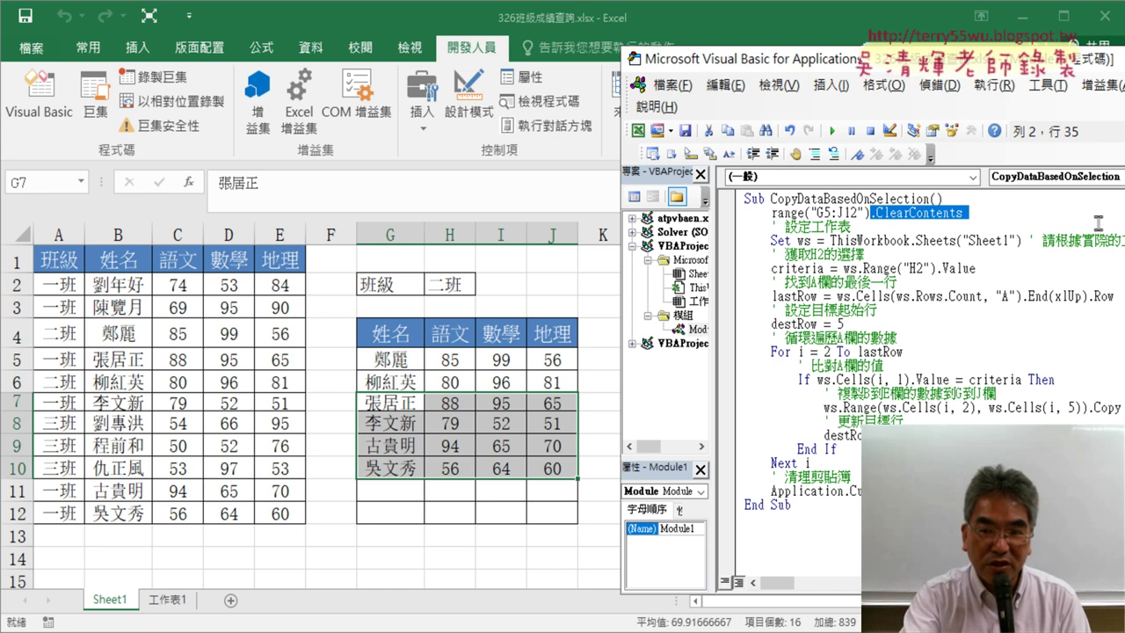
pyautogui.write('=')
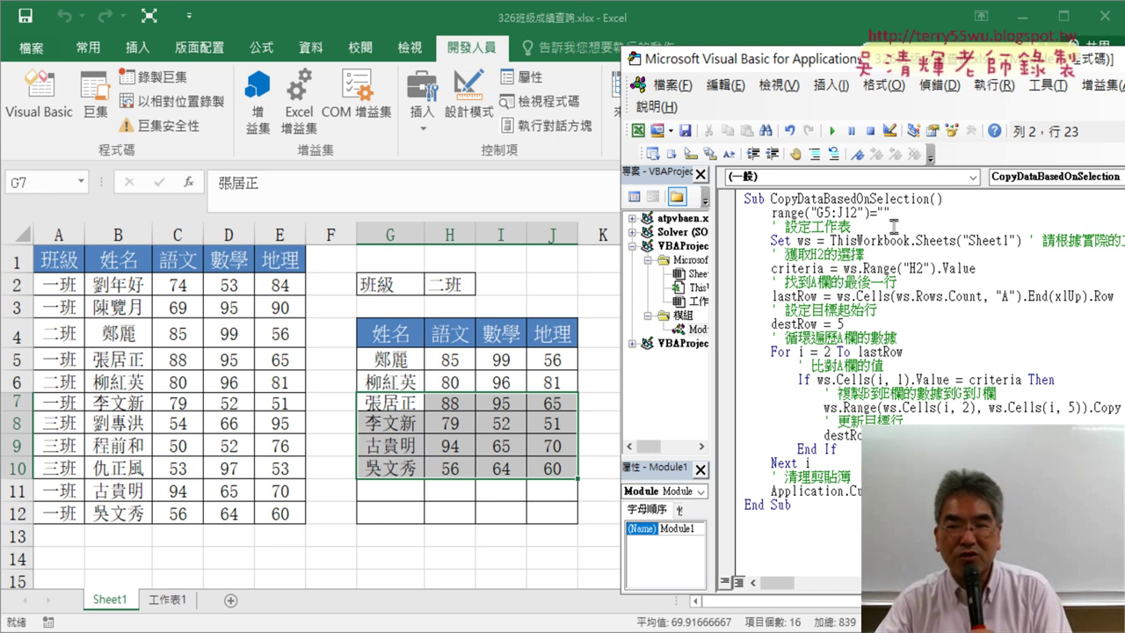
pyautogui.moveTo(889, 213); pyautogui.dragTo(777, 211)
pyautogui.click(894, 337)
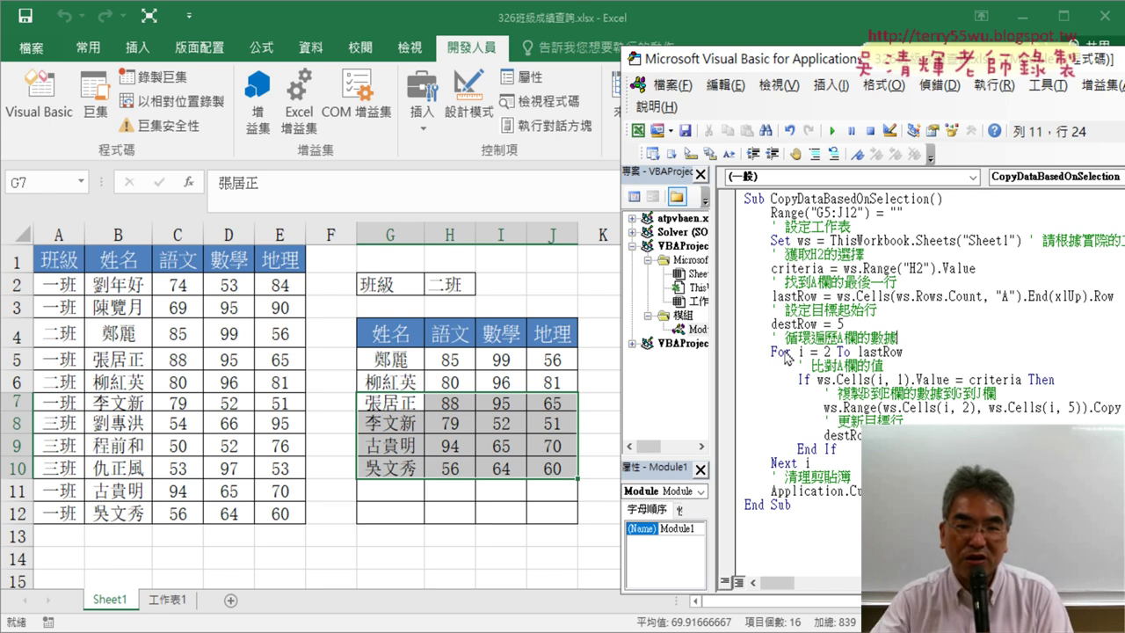
pyautogui.click(459, 283)
# Step: Set H2 to 三班, breakpoint the clearing line, and step through the macro with F8
pyautogui.click(484, 287)
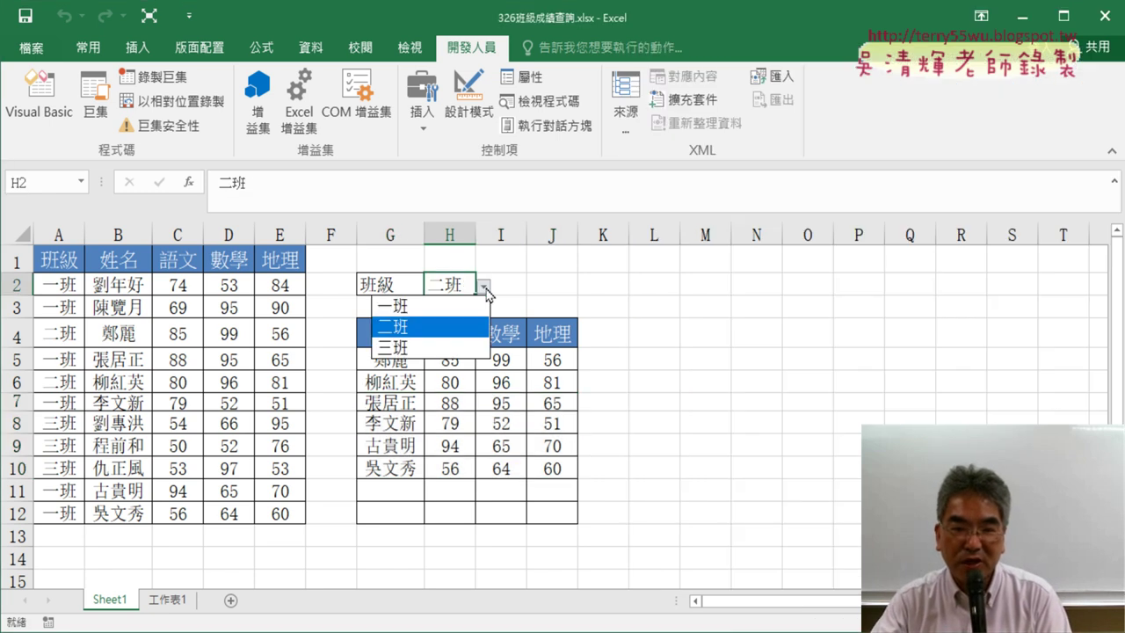
pyautogui.click(460, 342)
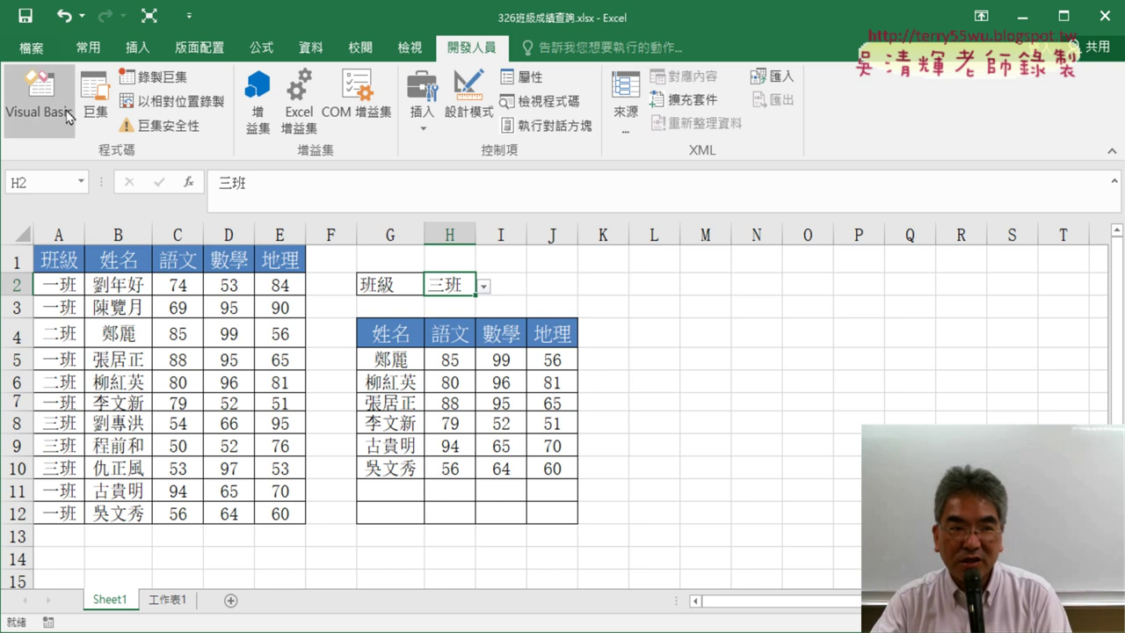
pyautogui.click(40, 97)
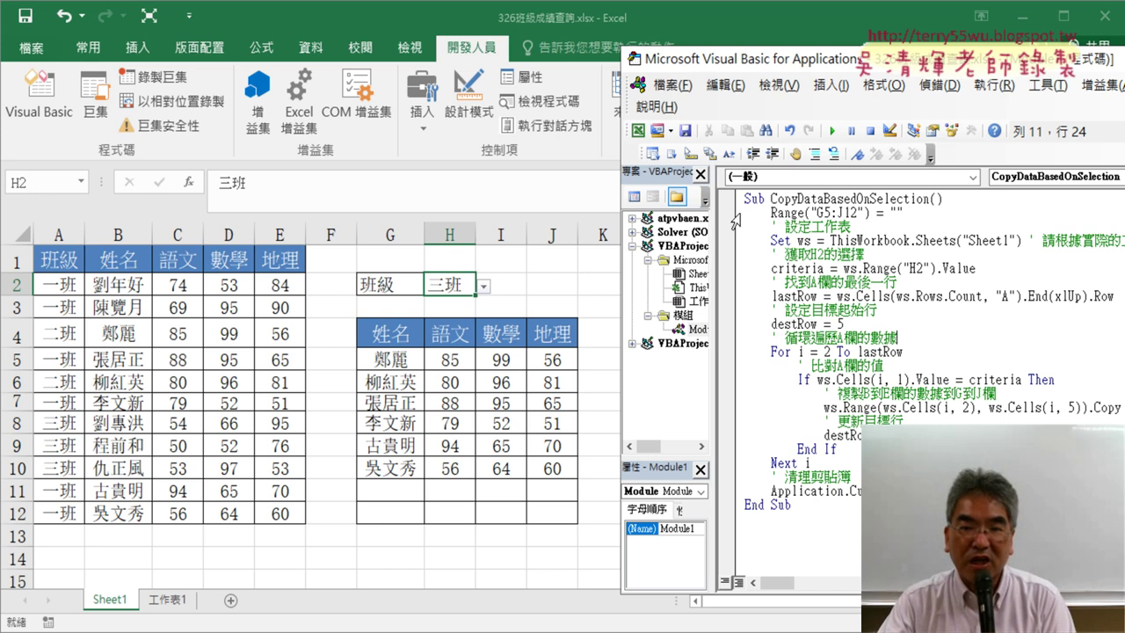
pyautogui.moveTo(771, 212); pyautogui.dragTo(905, 212)
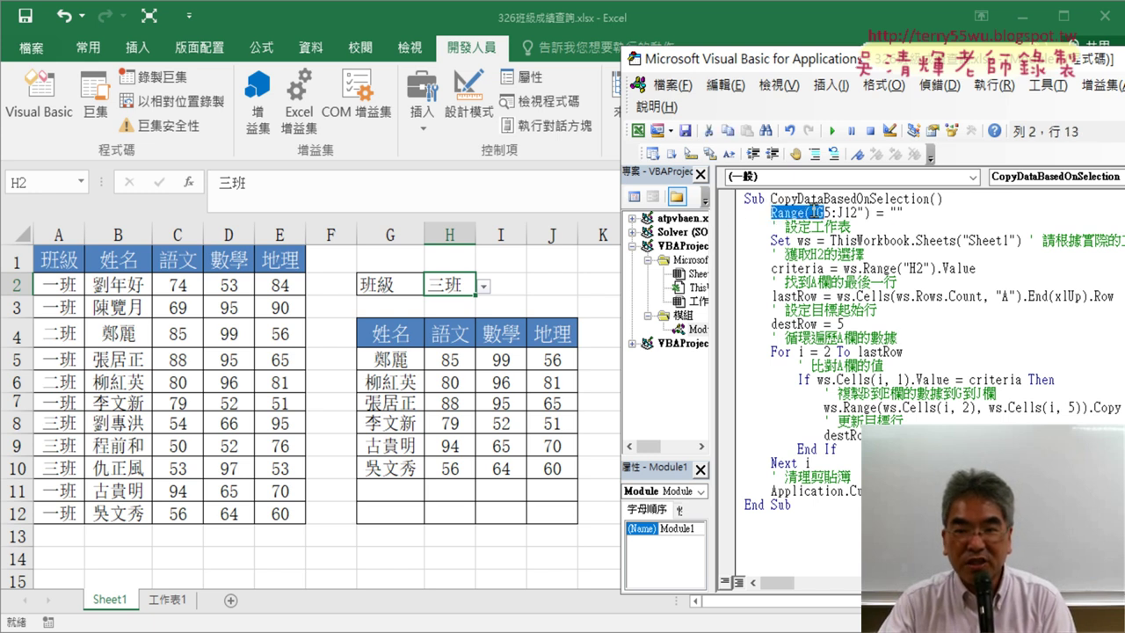
pyautogui.click(728, 213)
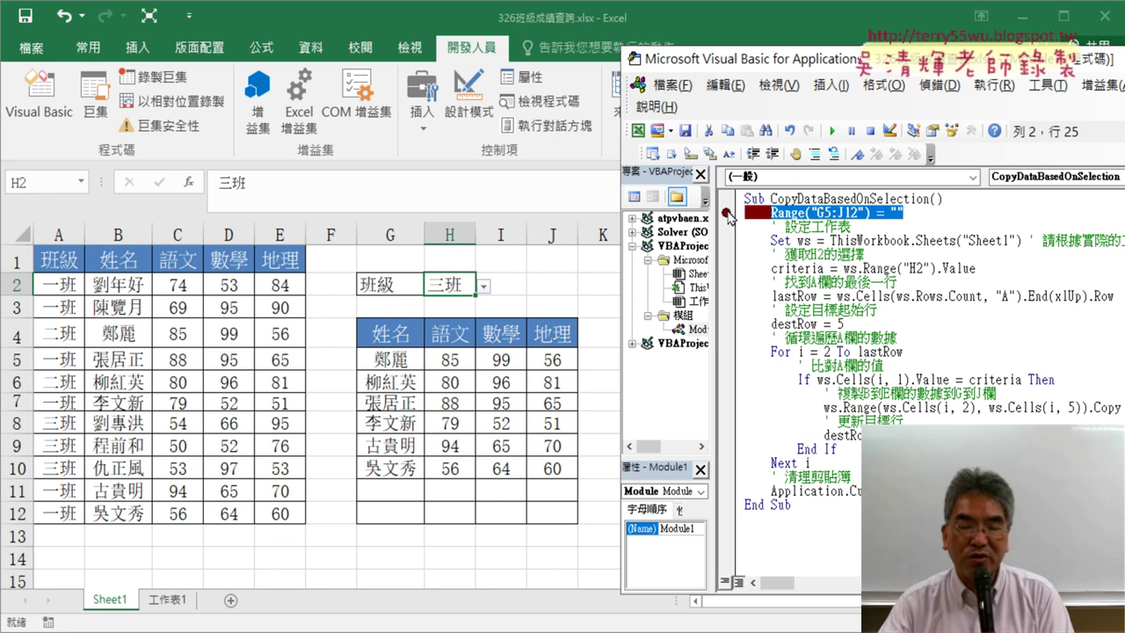
pyautogui.click(833, 132)
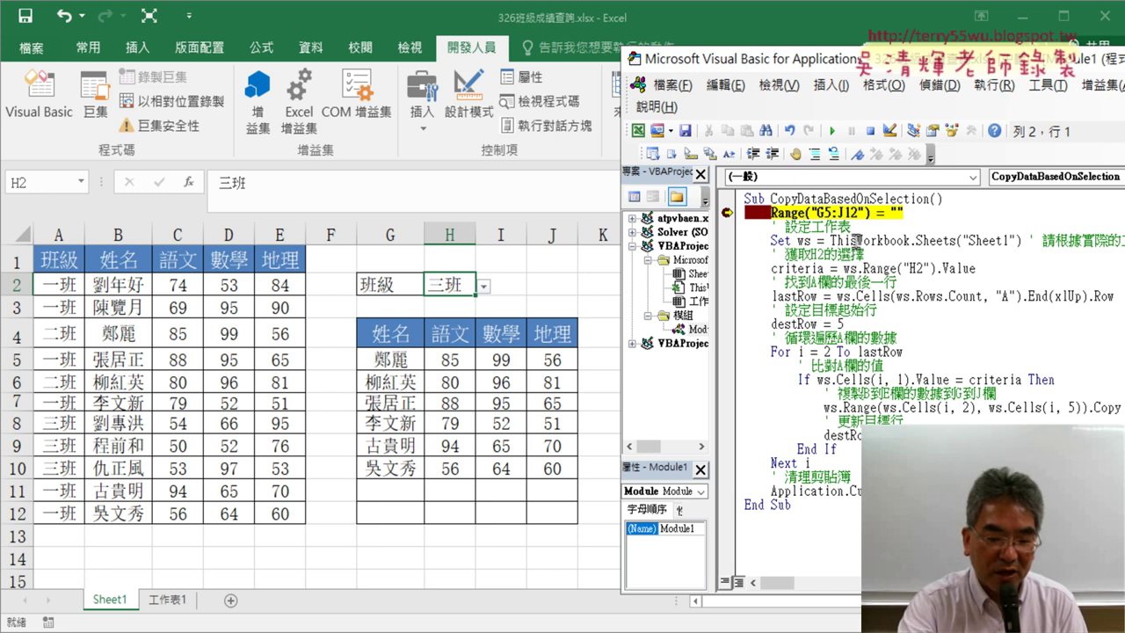
pyautogui.press('F8')
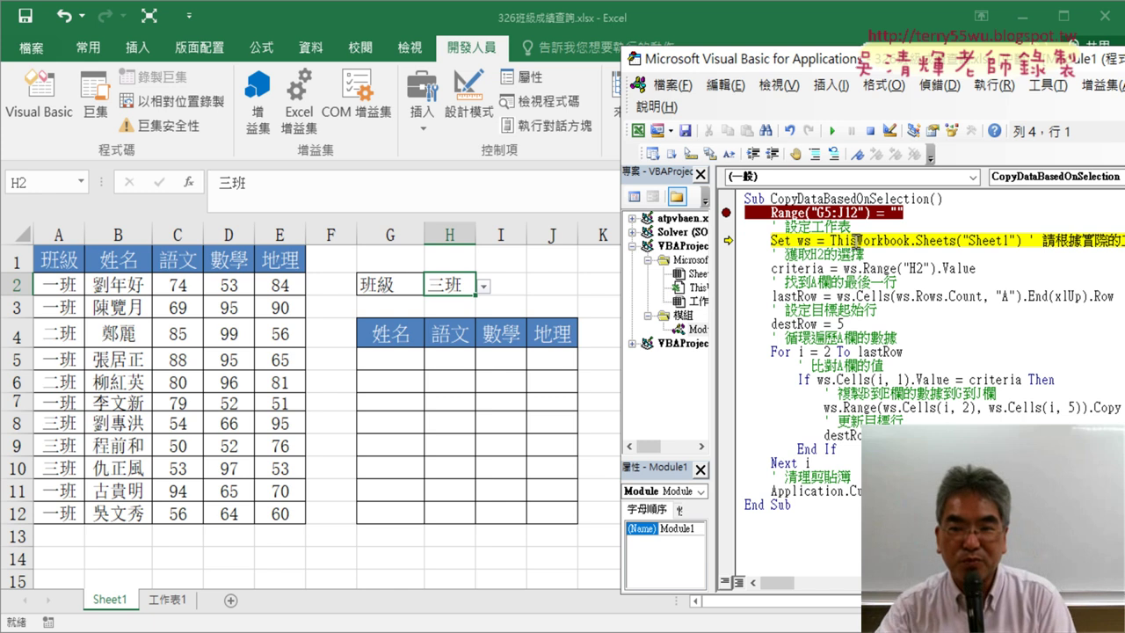
pyautogui.click(833, 131)
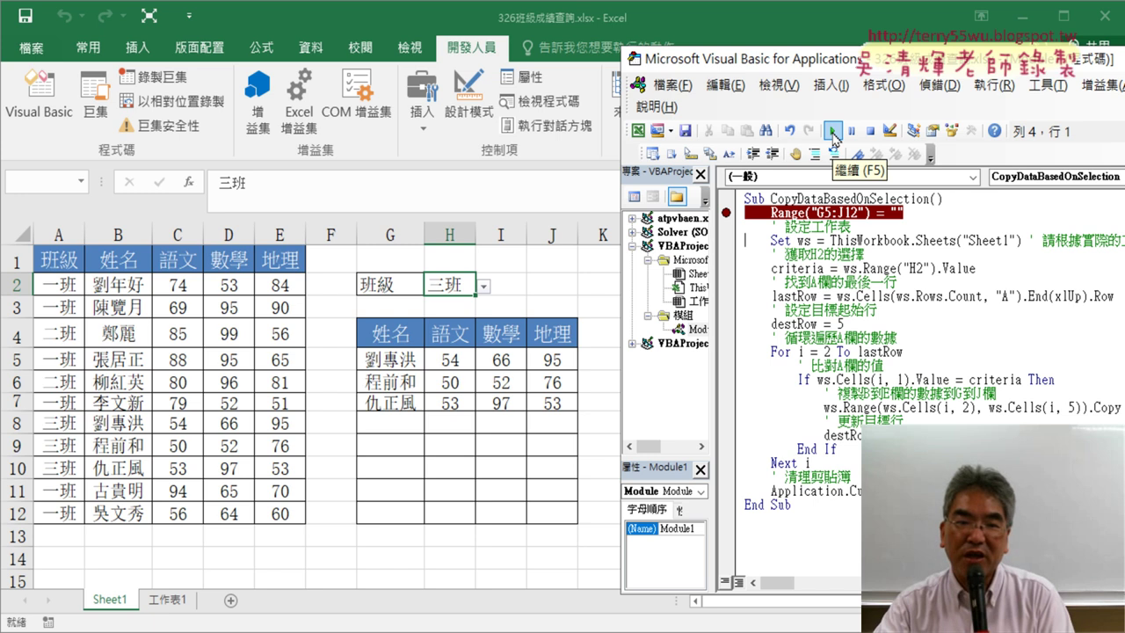
# Step: Switch H2 to 二班, run to the breakpoint, remove it, and resume the macro
pyautogui.click(484, 286)
pyautogui.click(450, 329)
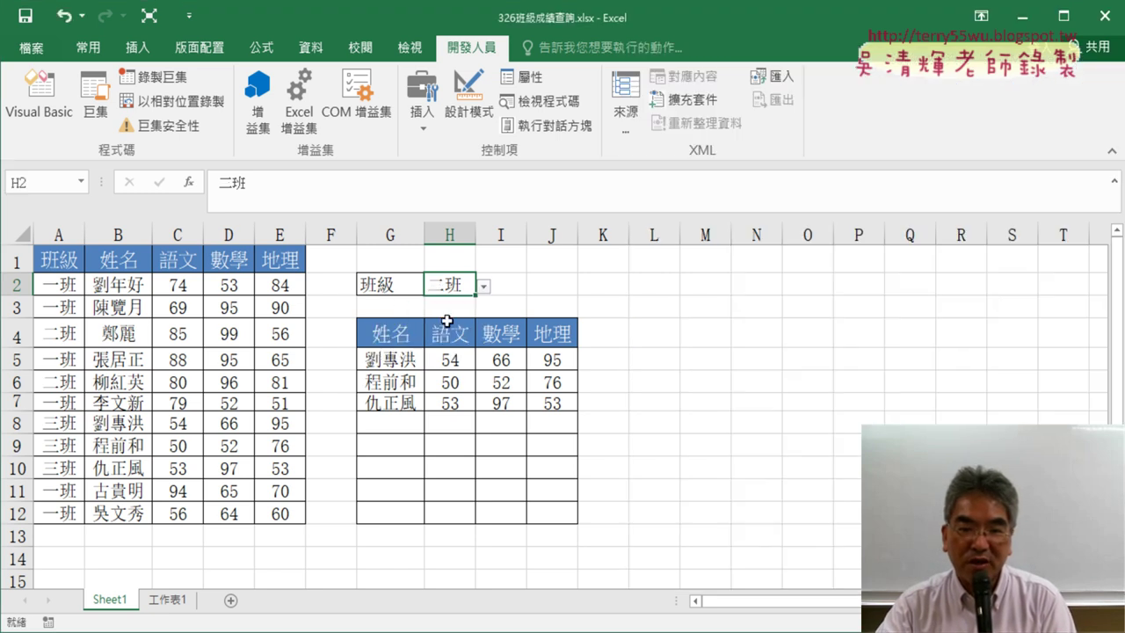
pyautogui.click(46, 112)
pyautogui.click(808, 270)
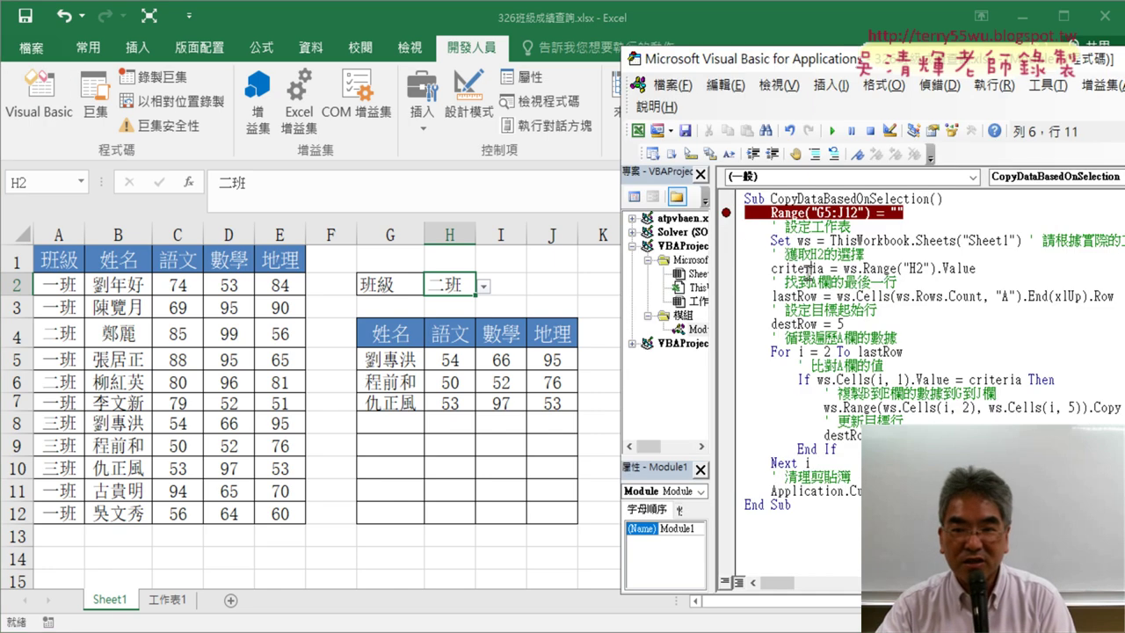
pyautogui.click(834, 130)
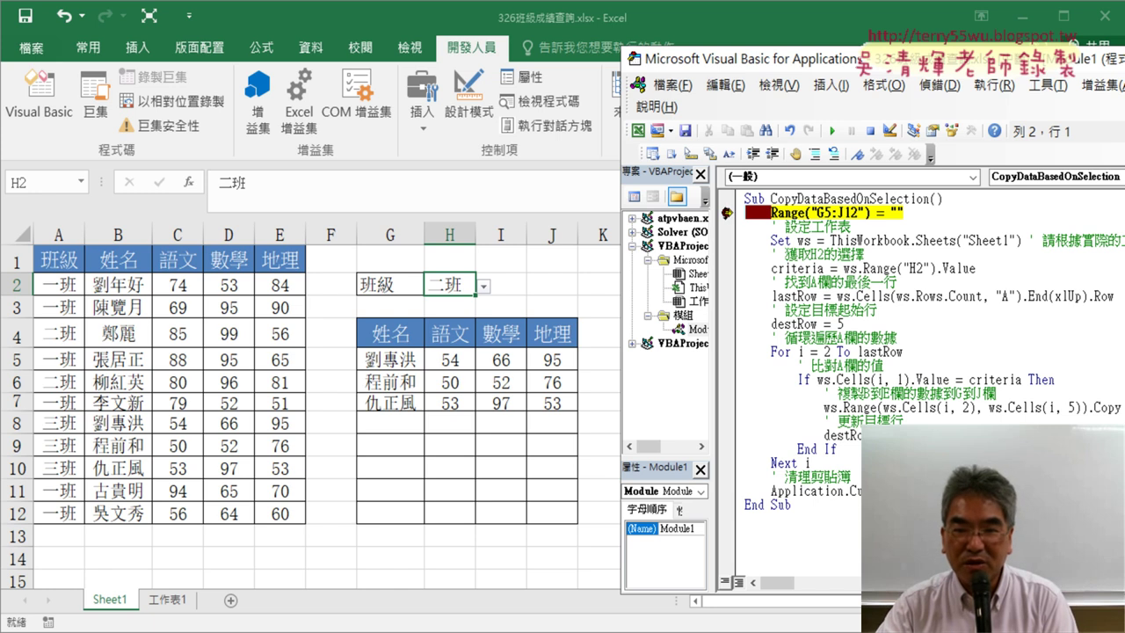
pyautogui.click(727, 212)
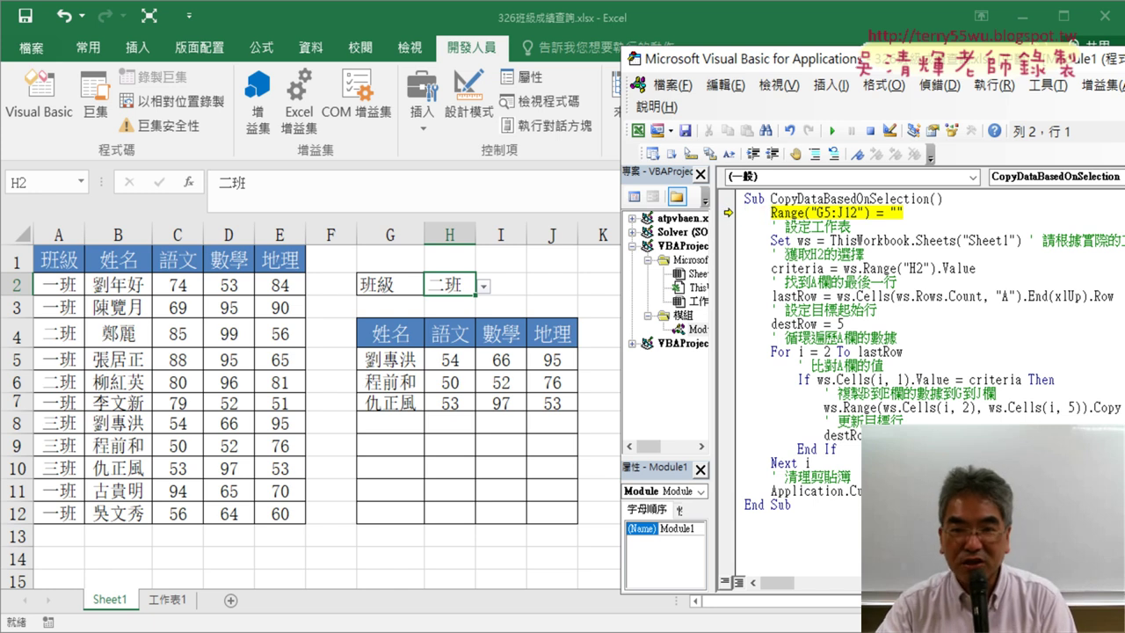
pyautogui.click(833, 134)
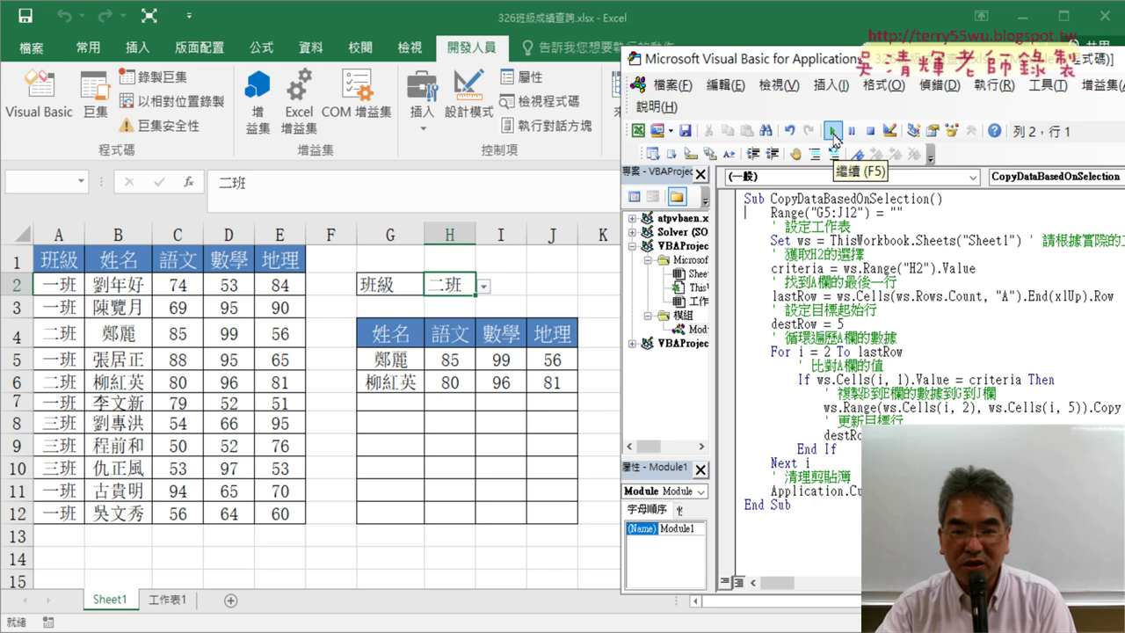
# Step: Set H2 back to 一班 and rerun the macro to list its six students
pyautogui.click(483, 286)
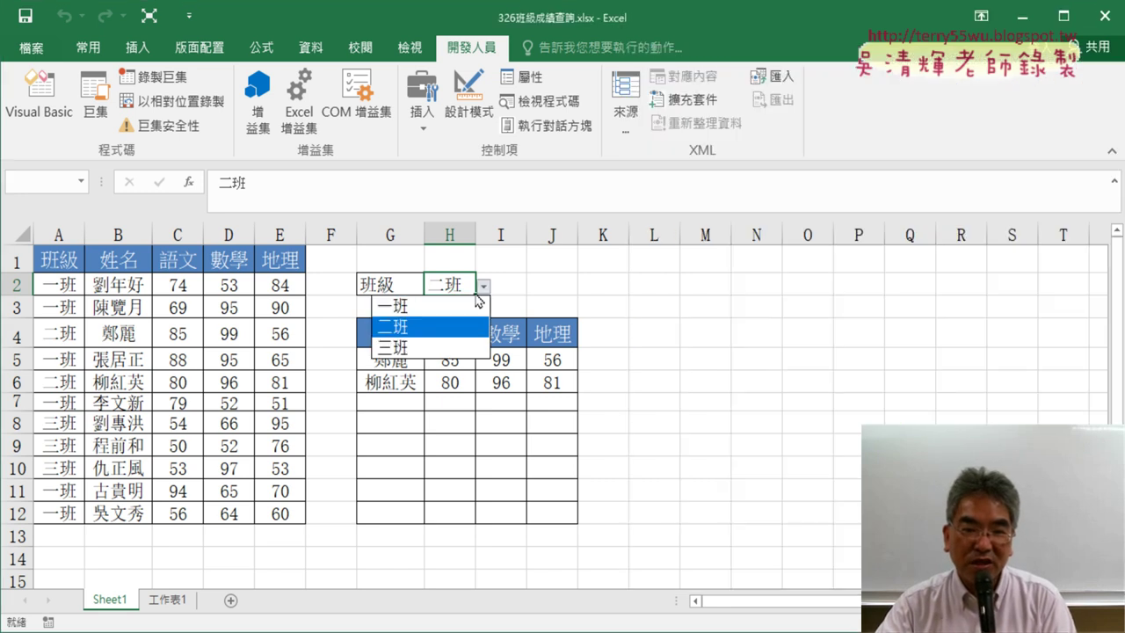
pyautogui.click(455, 305)
pyautogui.click(39, 99)
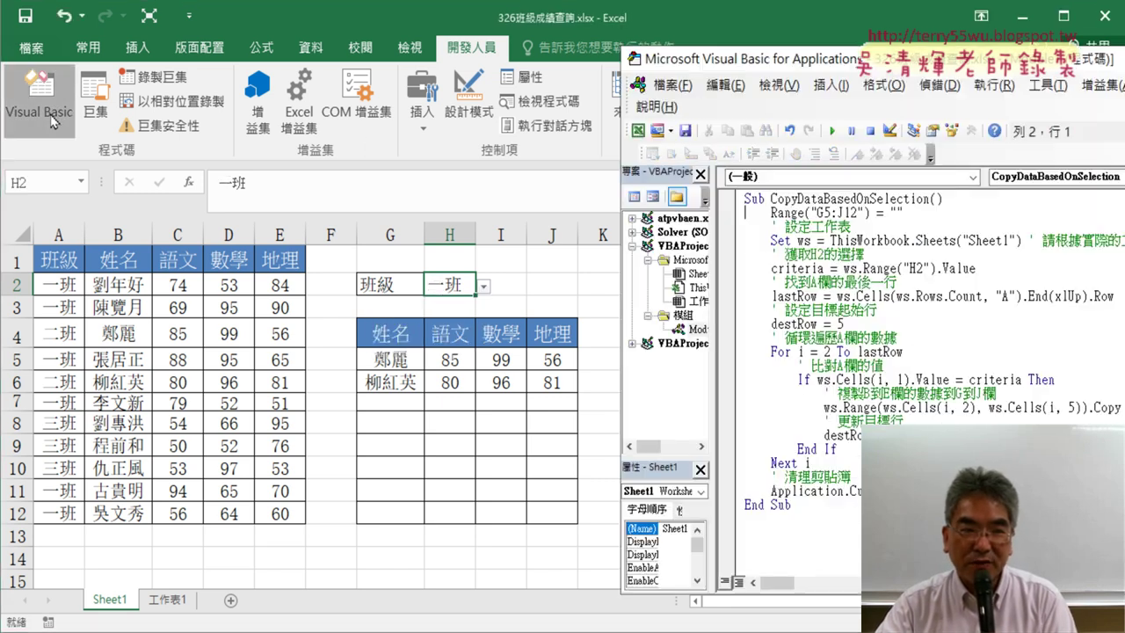
pyautogui.click(832, 132)
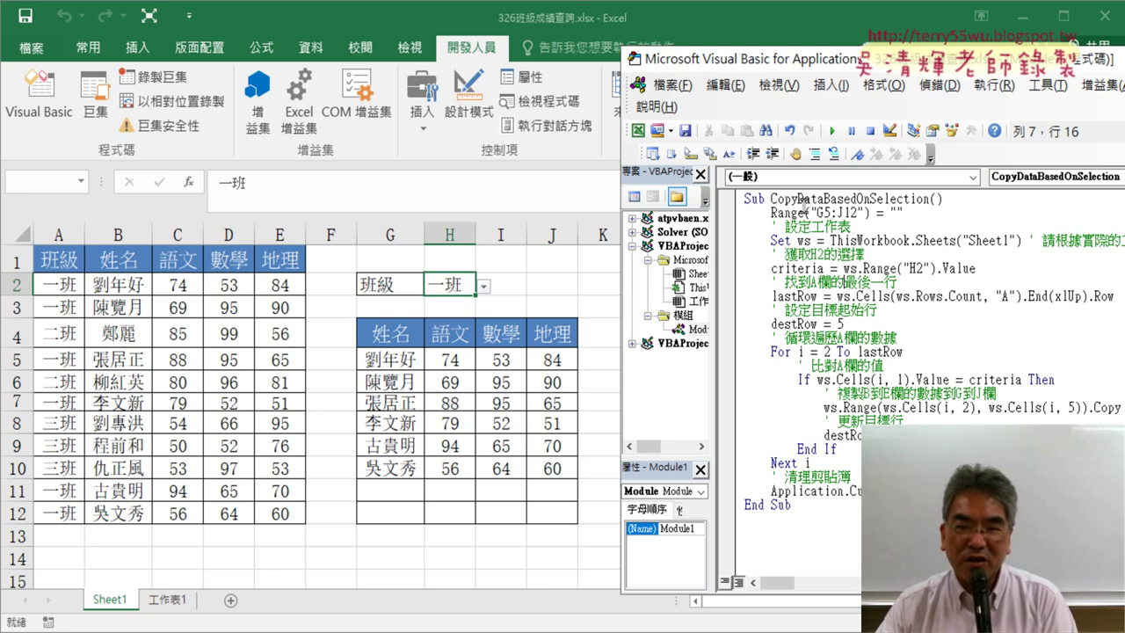
pyautogui.moveTo(772, 198); pyautogui.dragTo(930, 200)
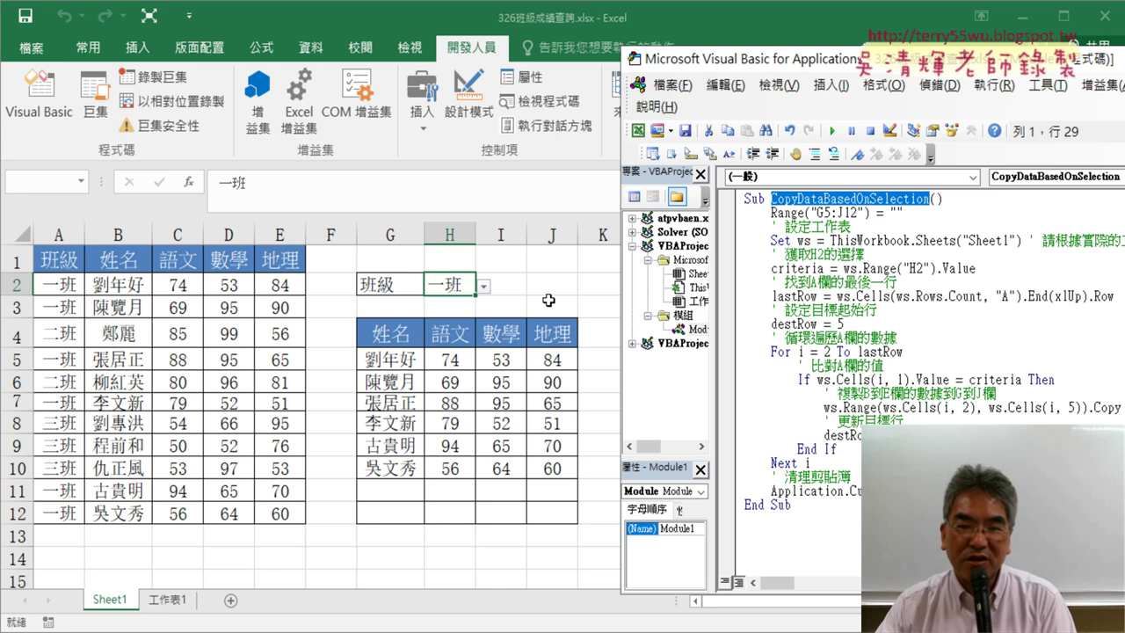
# Step: Draw a Form Control button beside J2 and assign it the CopyDataBasedOnSelection macro
pyautogui.click(417, 132)
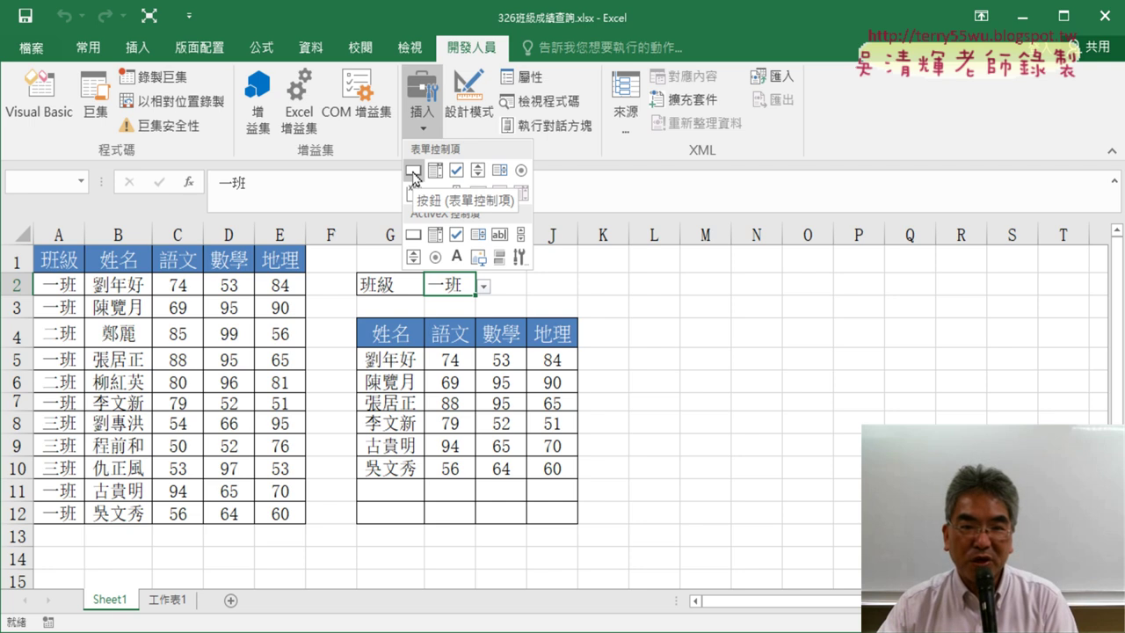
pyautogui.click(414, 171)
pyautogui.moveTo(516, 272); pyautogui.dragTo(621, 299)
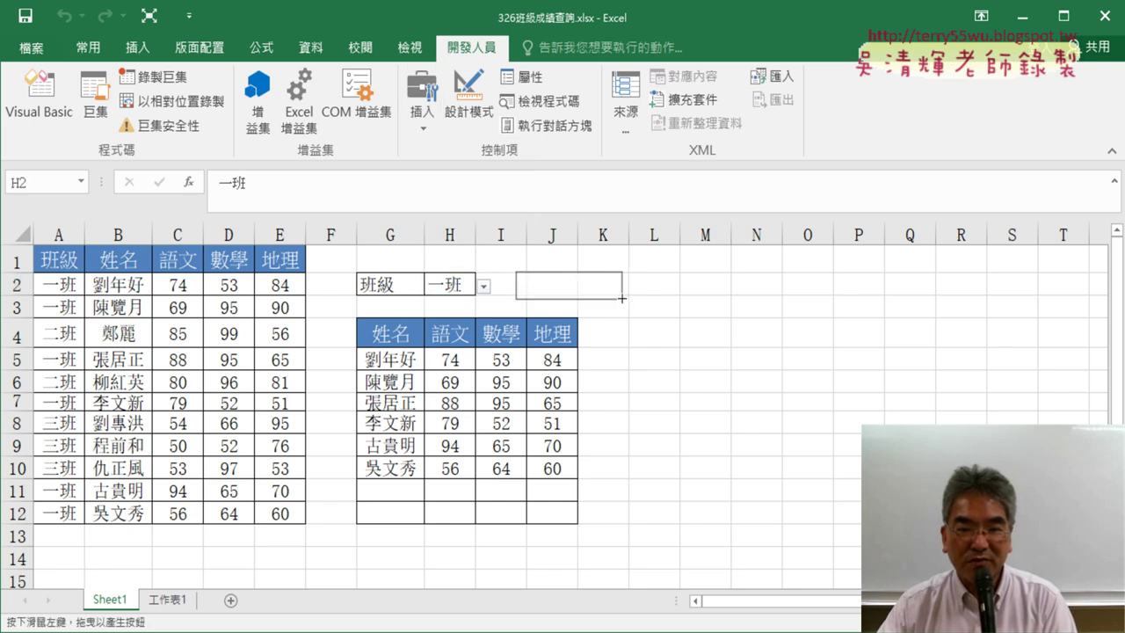
pyautogui.moveTo(621, 299); pyautogui.dragTo(606, 298)
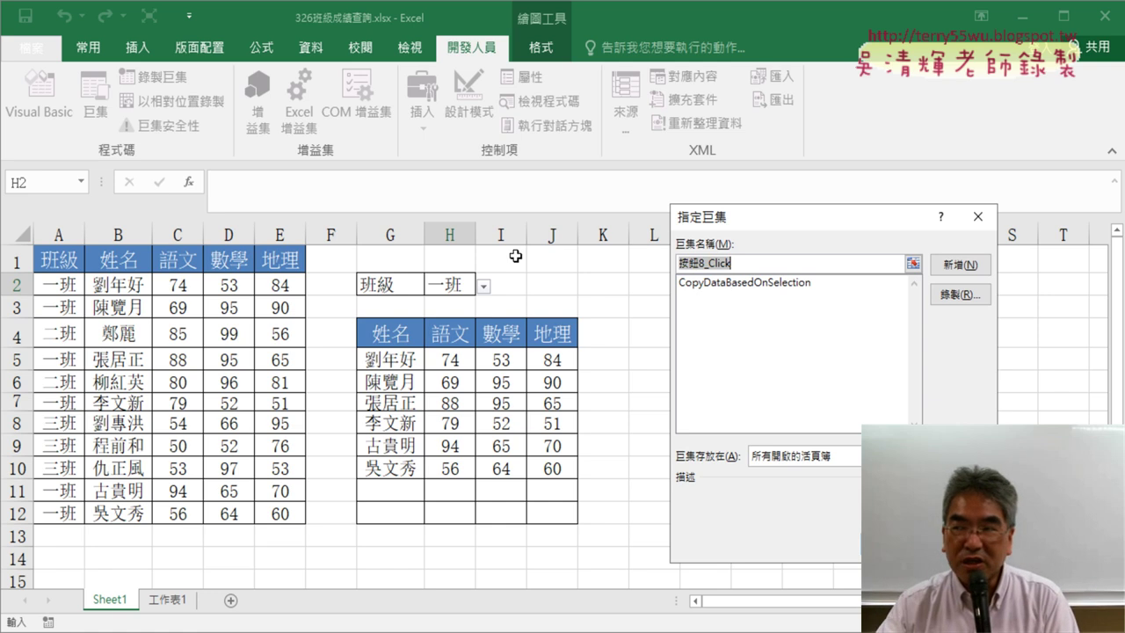
pyautogui.click(762, 283)
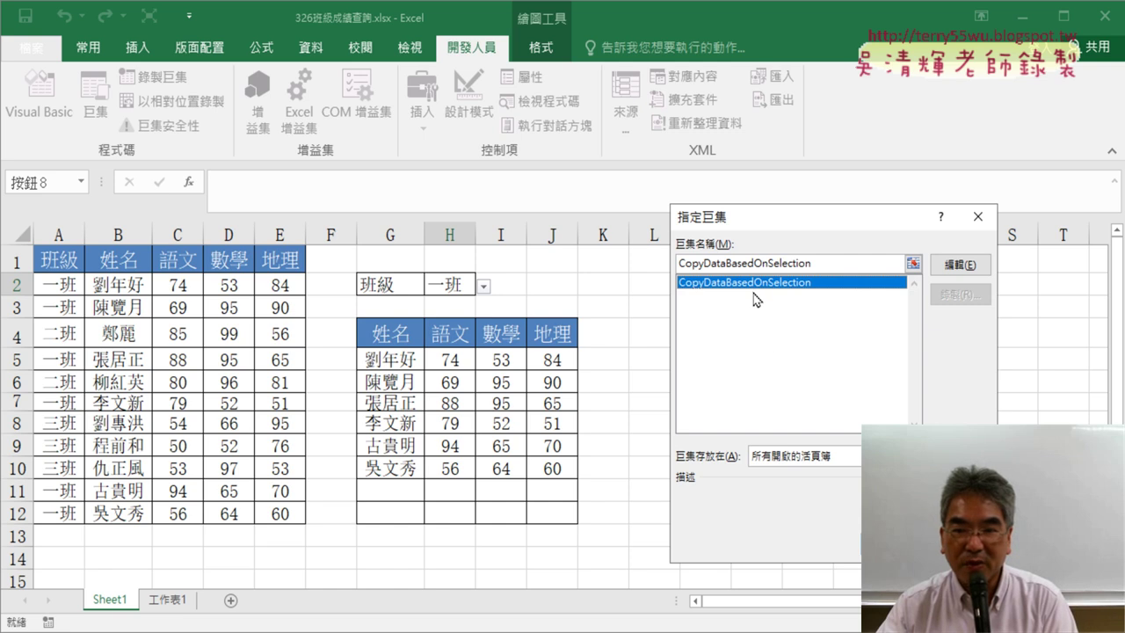
pyautogui.click(888, 544)
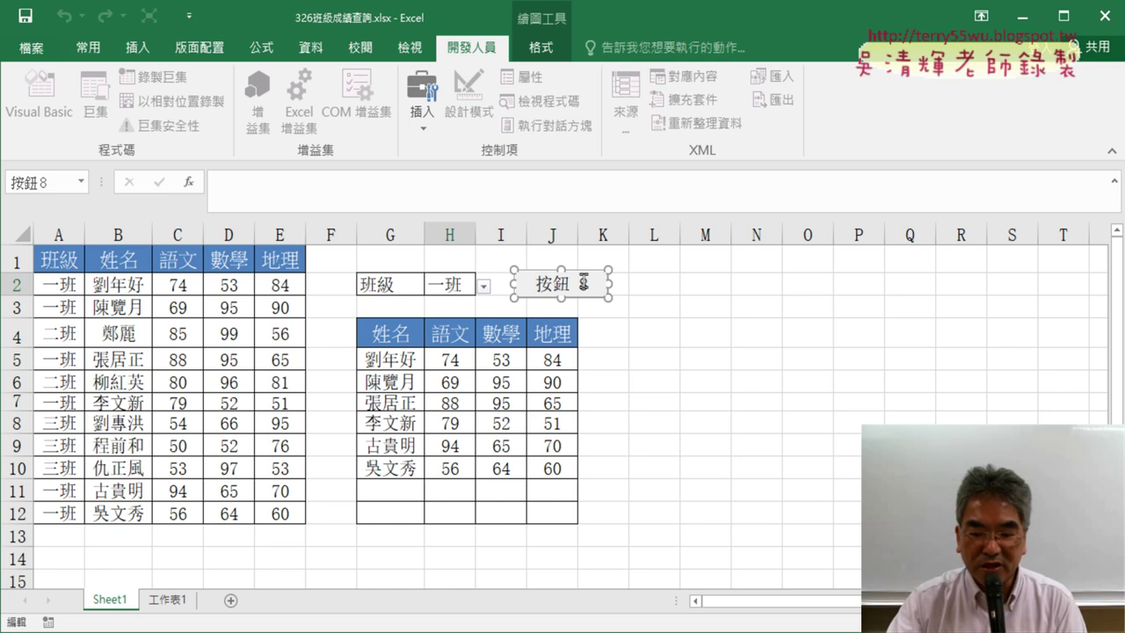
# Step: Change the button's caption to 查詢
pyautogui.press('Delete')
pyautogui.press('Delete')
pyautogui.press('Delete')
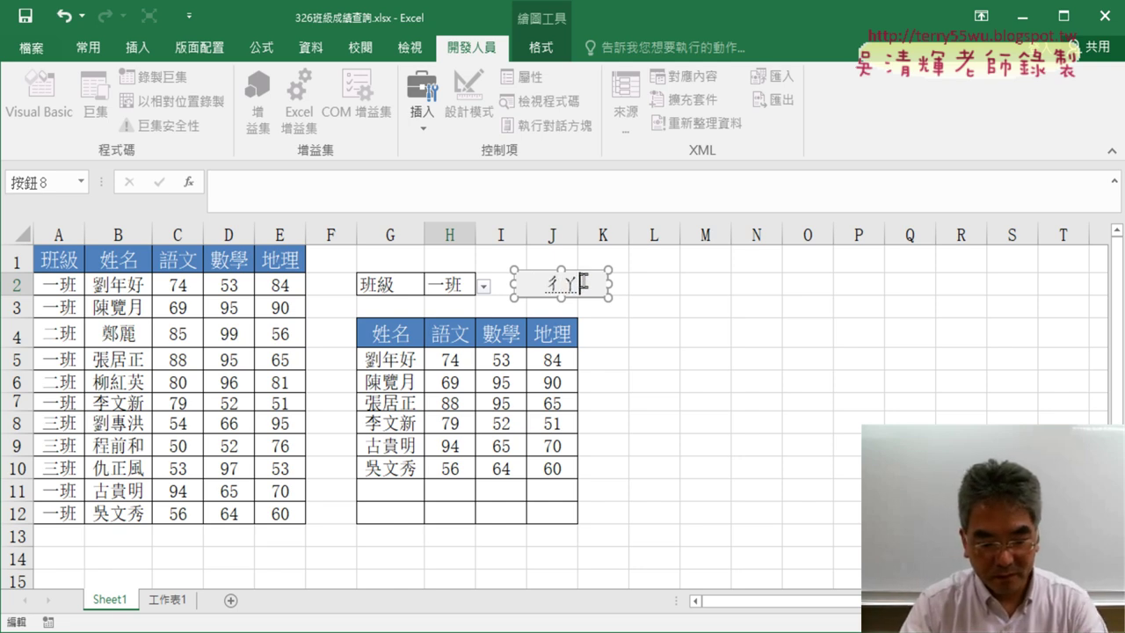
pyautogui.write('查詢')
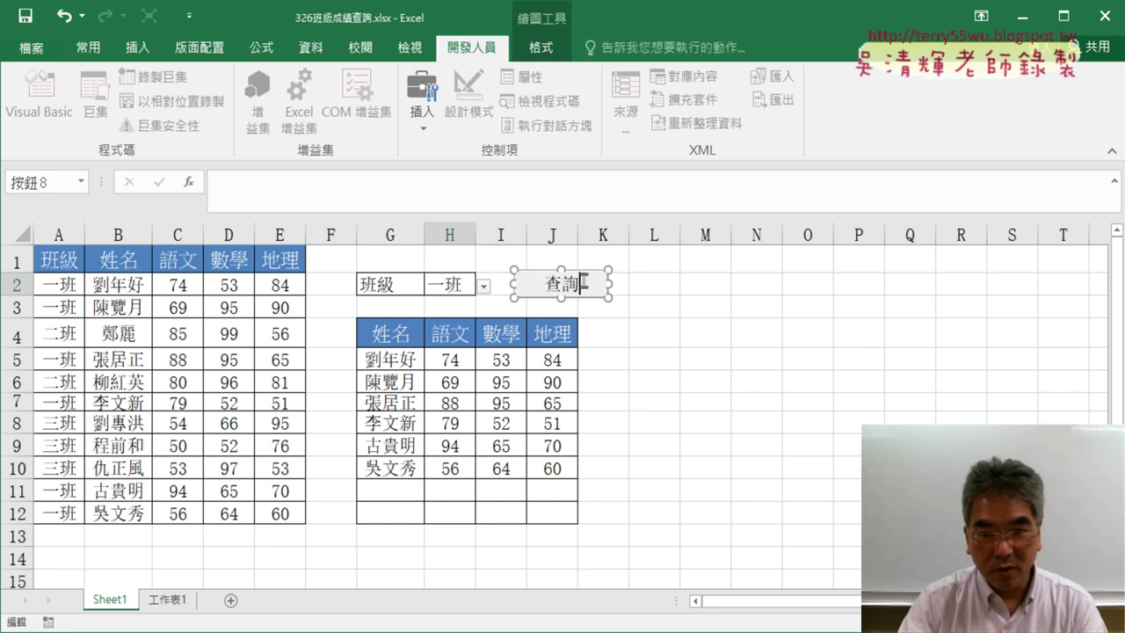
pyautogui.click(693, 335)
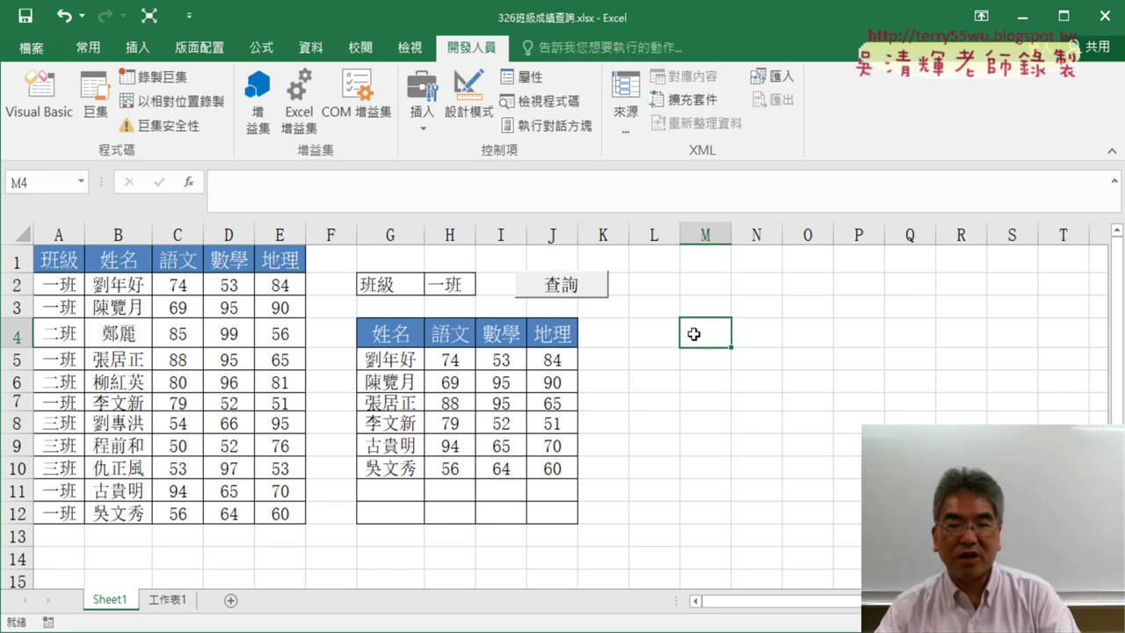
# Step: Look up 二班, 三班 and 一班 in turn using the 查詢 button
pyautogui.click(444, 281)
pyautogui.click(483, 286)
pyautogui.click(387, 322)
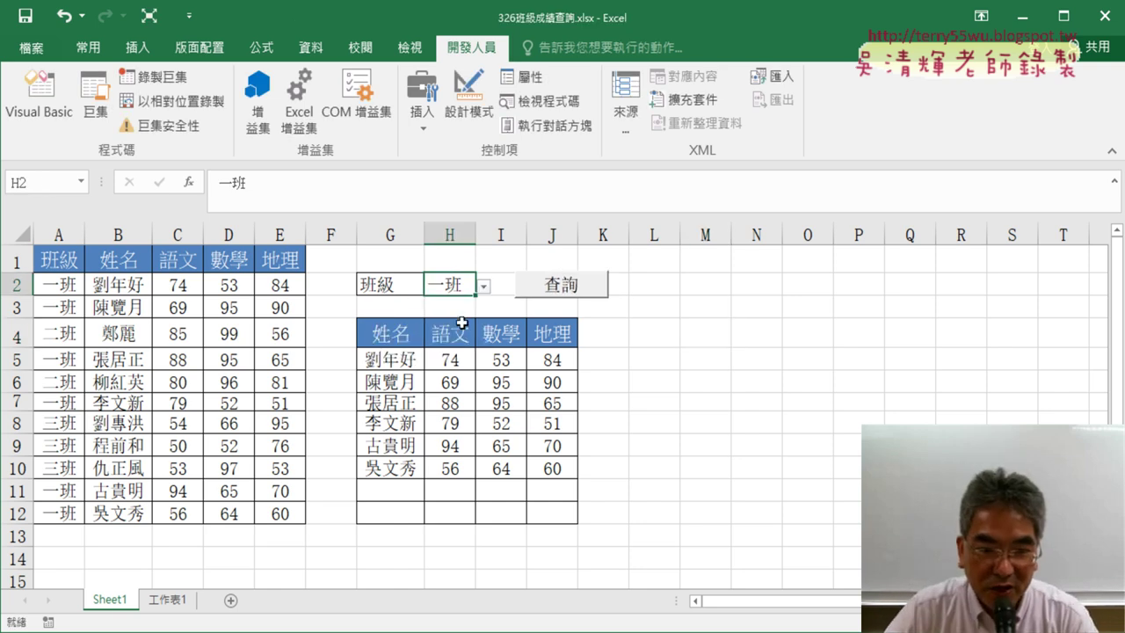
pyautogui.click(562, 288)
pyautogui.click(482, 286)
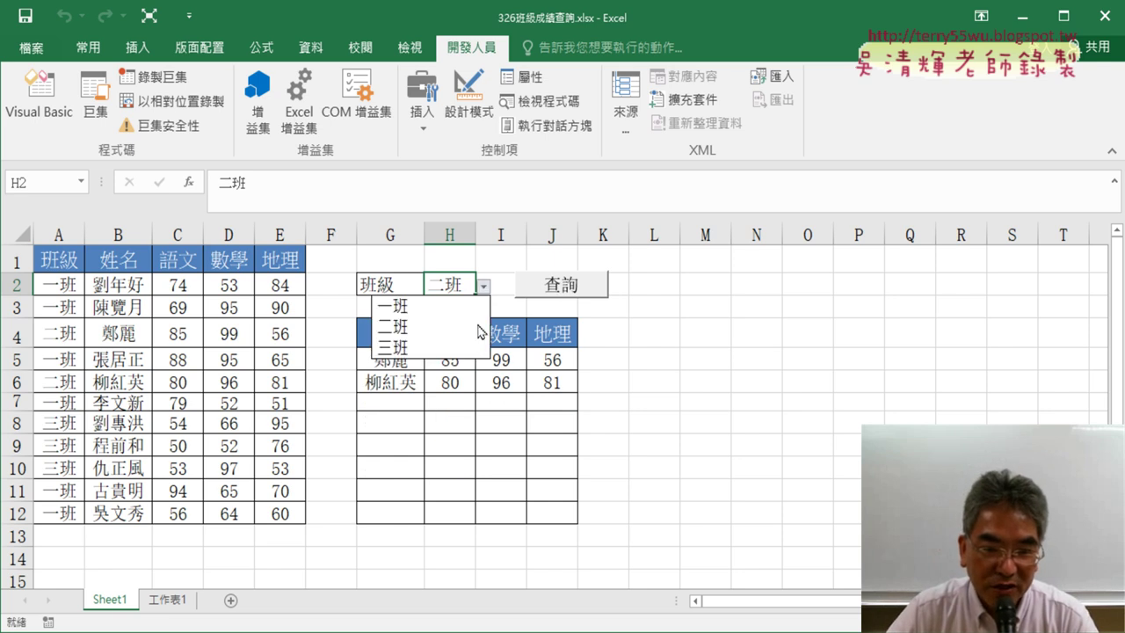
pyautogui.click(387, 341)
pyautogui.click(557, 287)
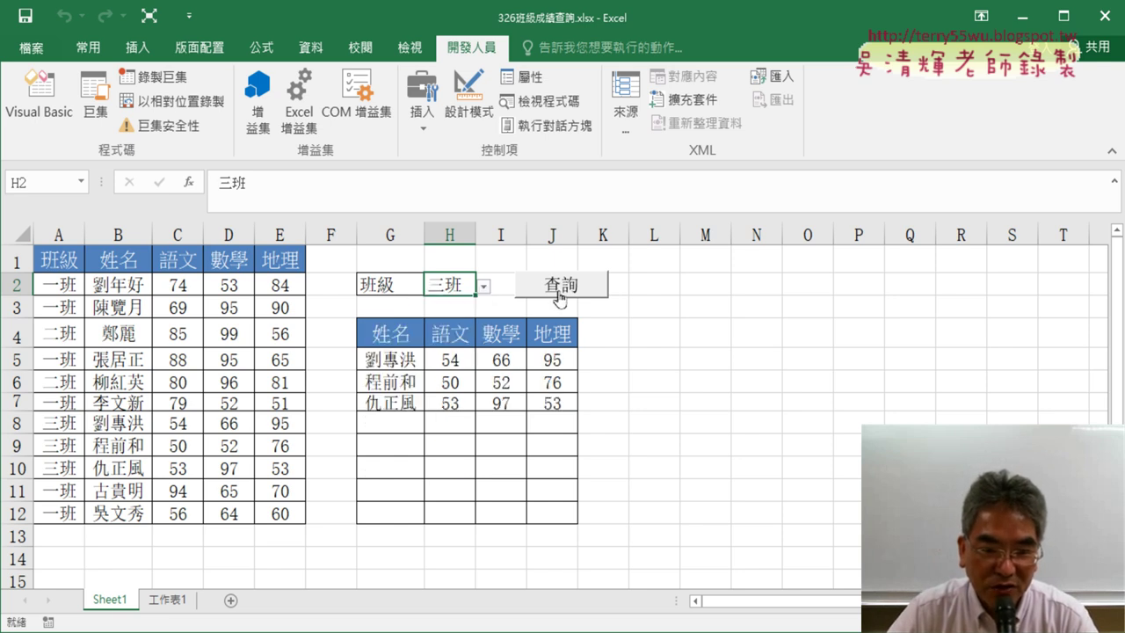
pyautogui.click(483, 286)
pyautogui.click(562, 289)
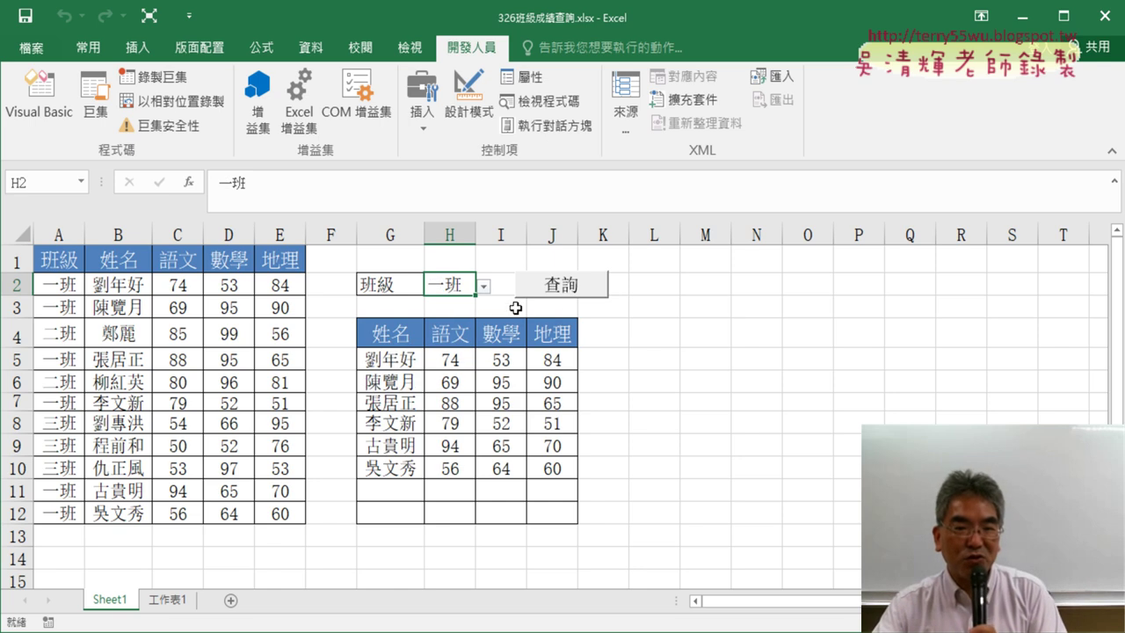
# Step: Repeat the 查詢 lookup for 三班 and then 一班
pyautogui.click(482, 286)
pyautogui.click(396, 347)
pyautogui.click(552, 290)
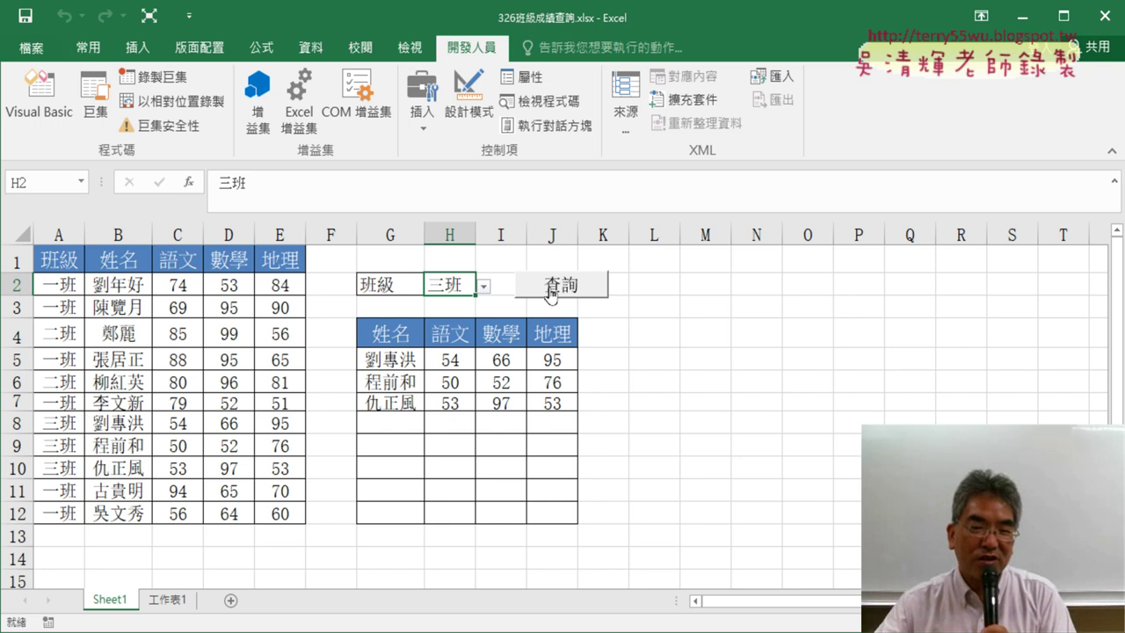
pyautogui.click(483, 286)
pyautogui.click(395, 304)
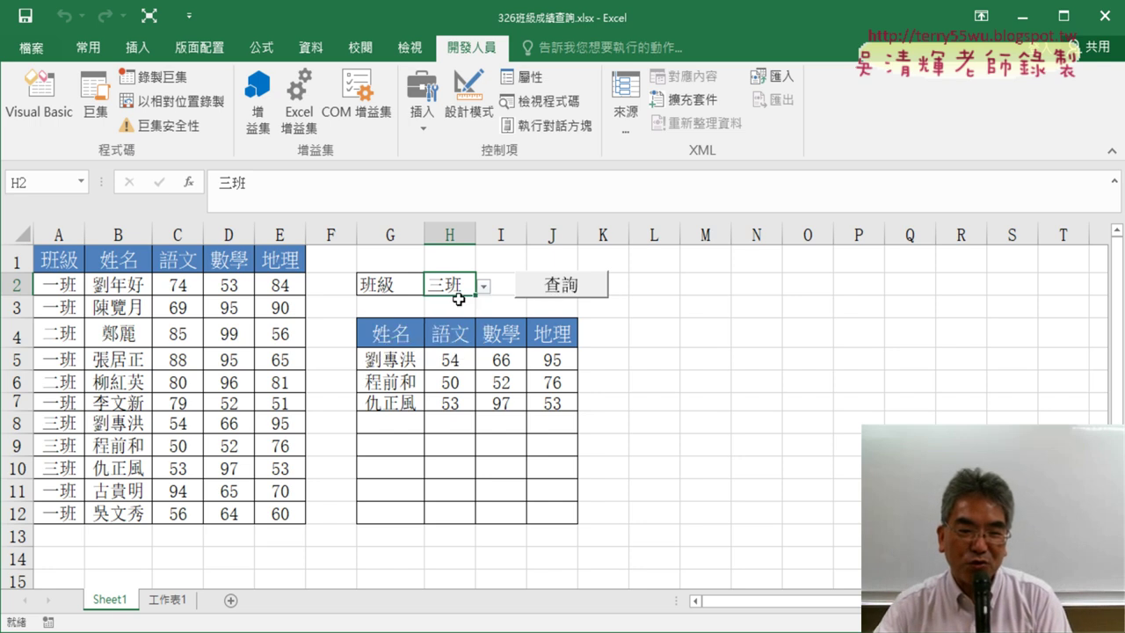
pyautogui.click(562, 288)
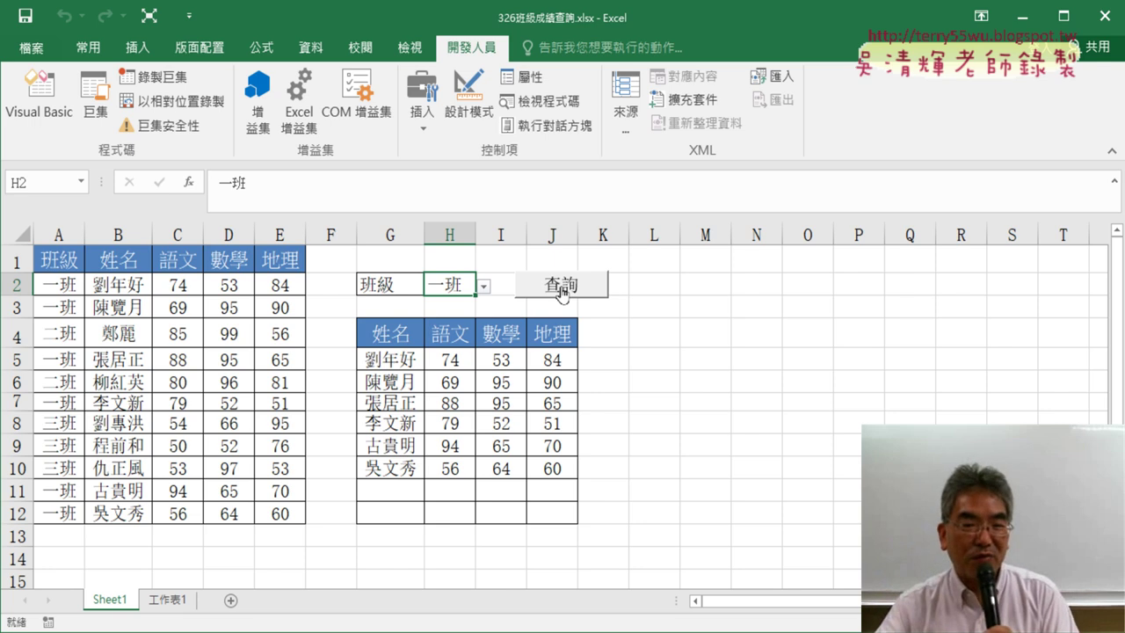
# Step: Look up 二班 with 查詢 again and reopen the Visual Basic editor
pyautogui.click(483, 287)
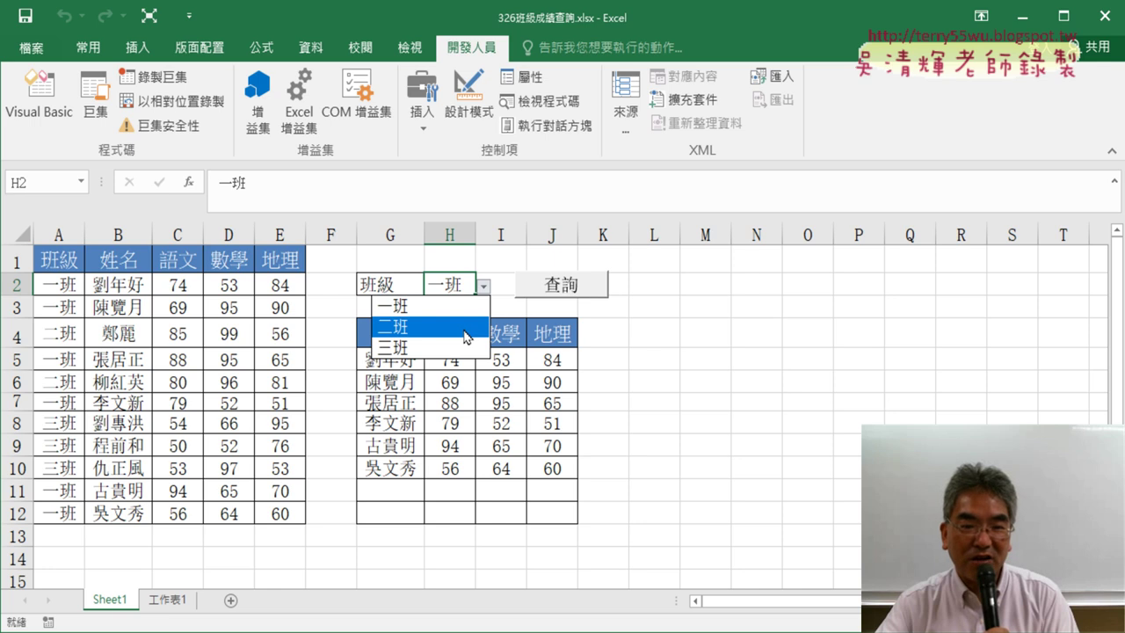
pyautogui.click(462, 320)
pyautogui.click(577, 300)
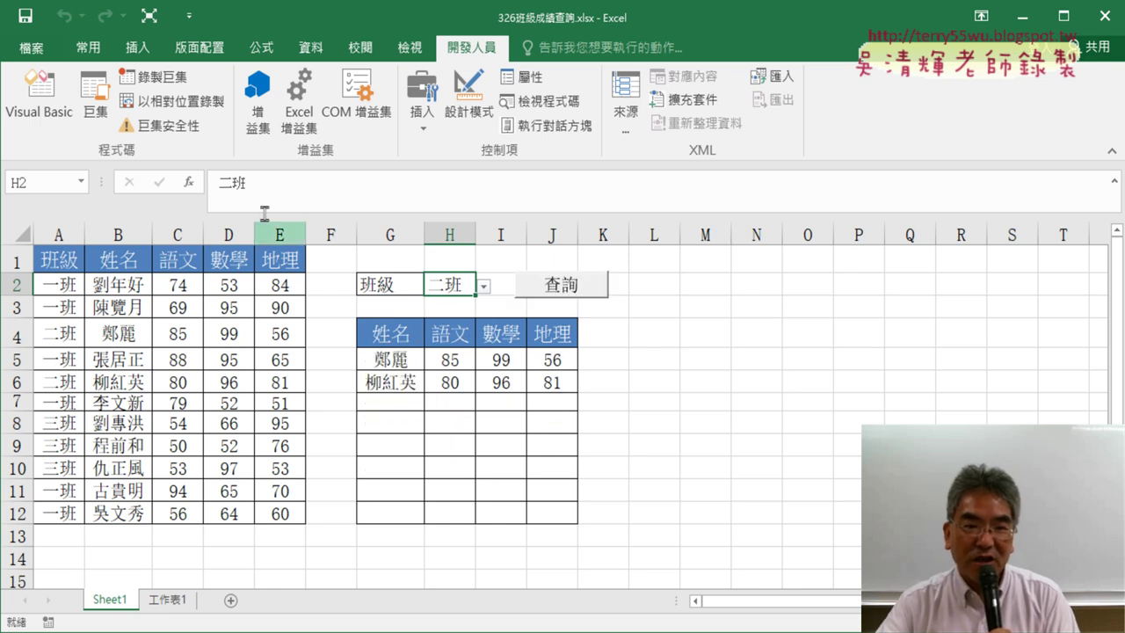
pyautogui.click(39, 96)
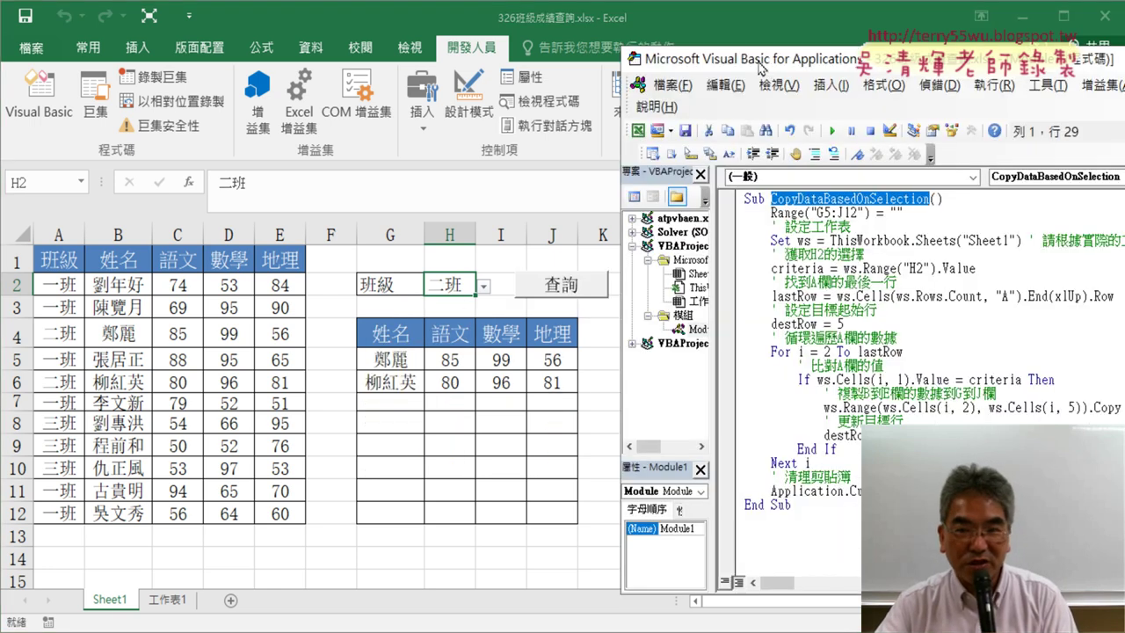
# Step: Bring up the browser and go to the 326班級成績查詢 Google Doc
pyautogui.moveTo(761, 69); pyautogui.dragTo(395, 53)
pyautogui.hotkey('alt', 'Tab')
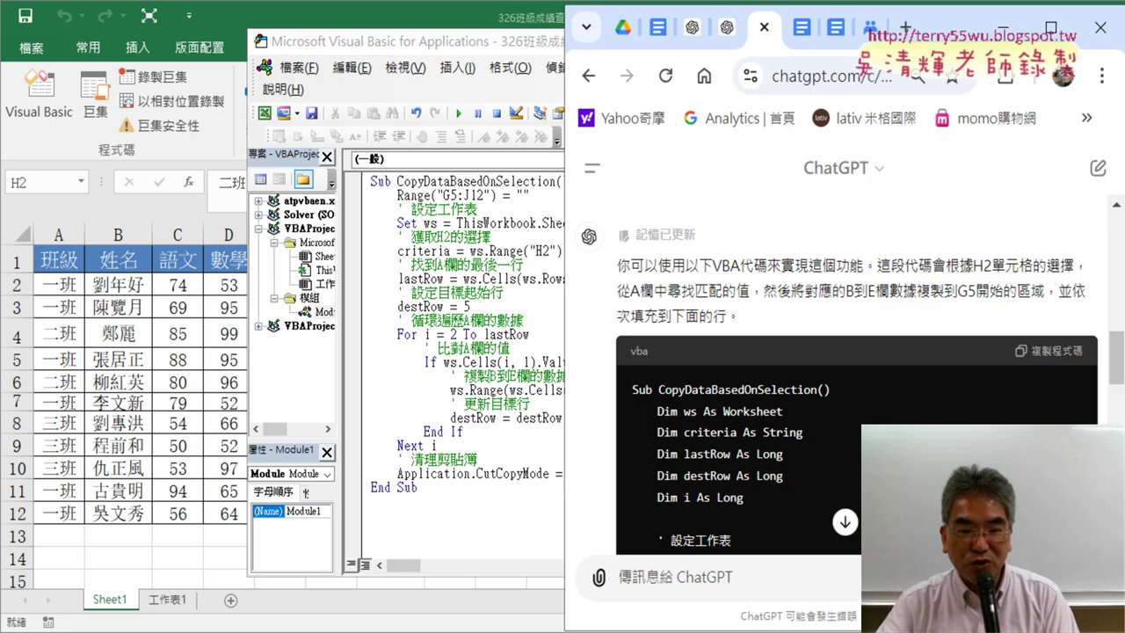
pyautogui.doubleClick(979, 29)
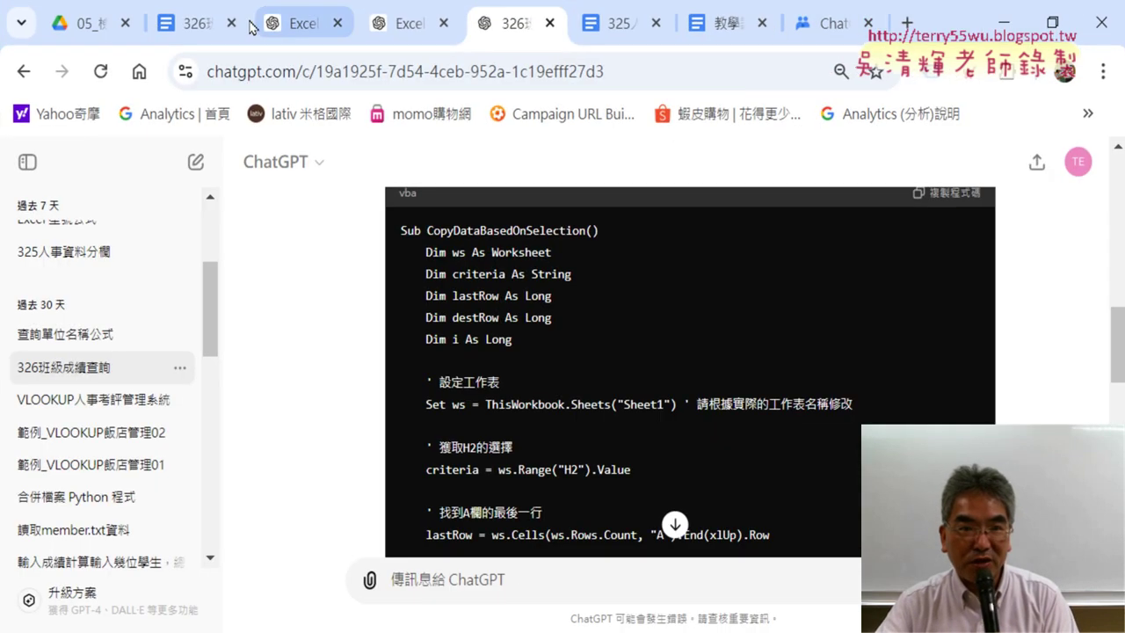
pyautogui.click(183, 24)
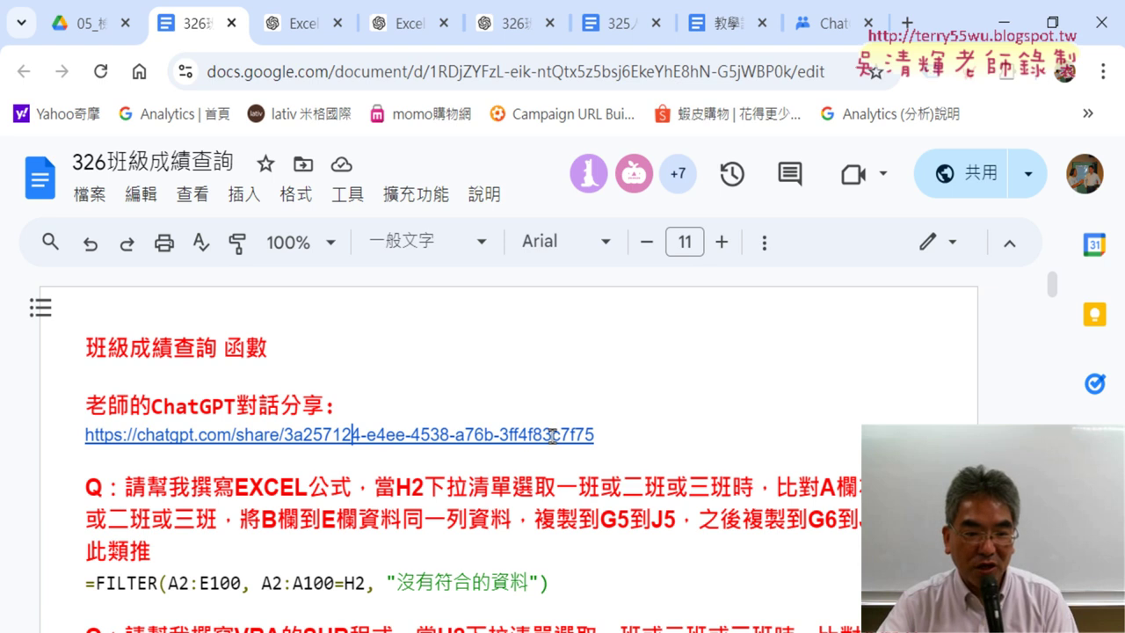
pyautogui.scroll(-4, 554, 435)
pyautogui.scroll(-1, 557, 433)
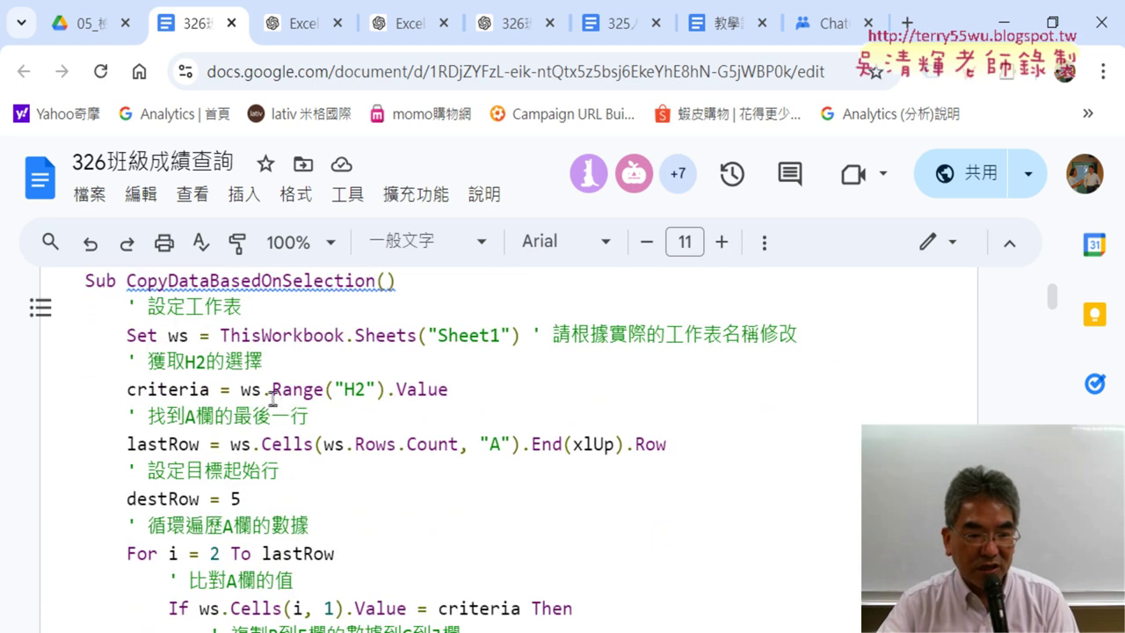
pyautogui.scroll(1, 273, 398)
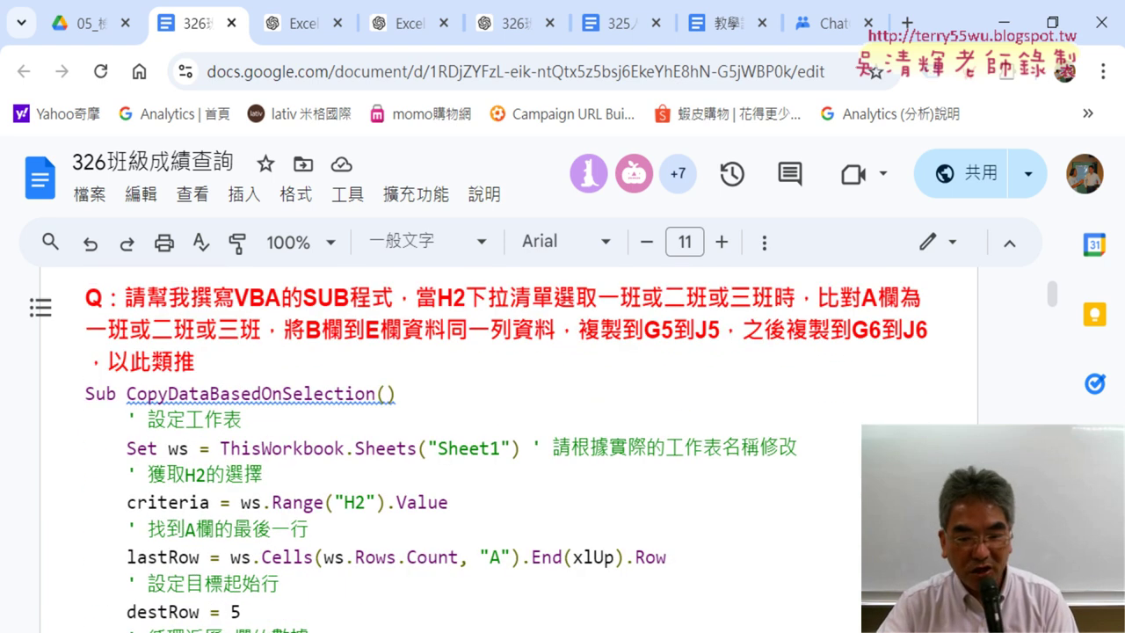
# Step: Copy the whole macro from Sub to End Sub and paste it over the old code
pyautogui.hotkey('alt', 'Tab')
pyautogui.moveTo(370, 181); pyautogui.dragTo(454, 485)
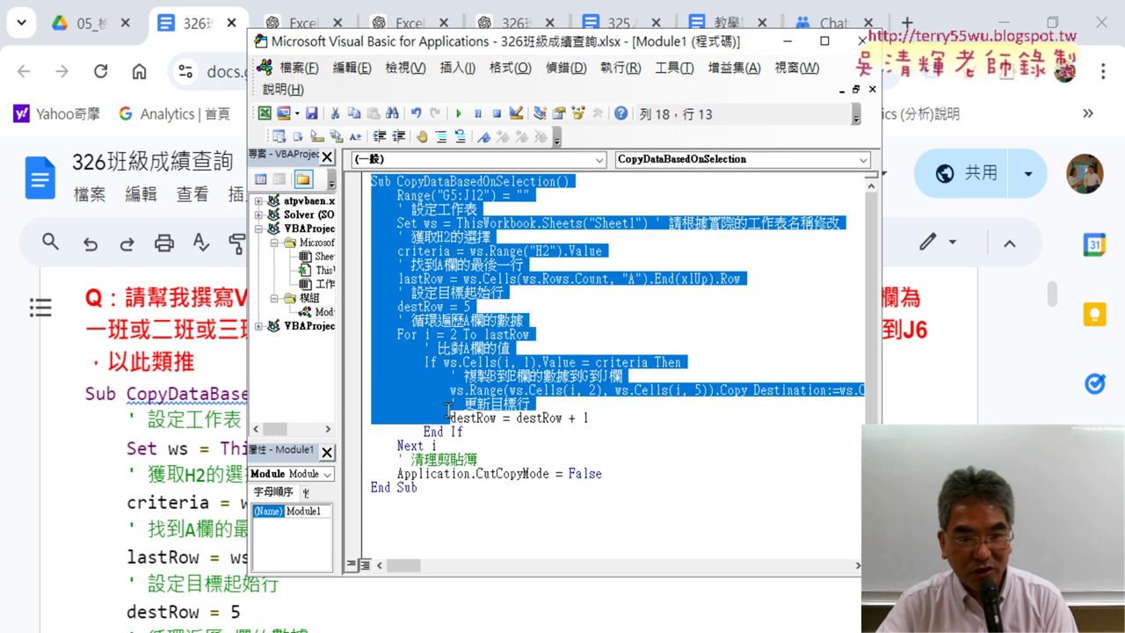
pyautogui.hotkey('ctrl', 'c')
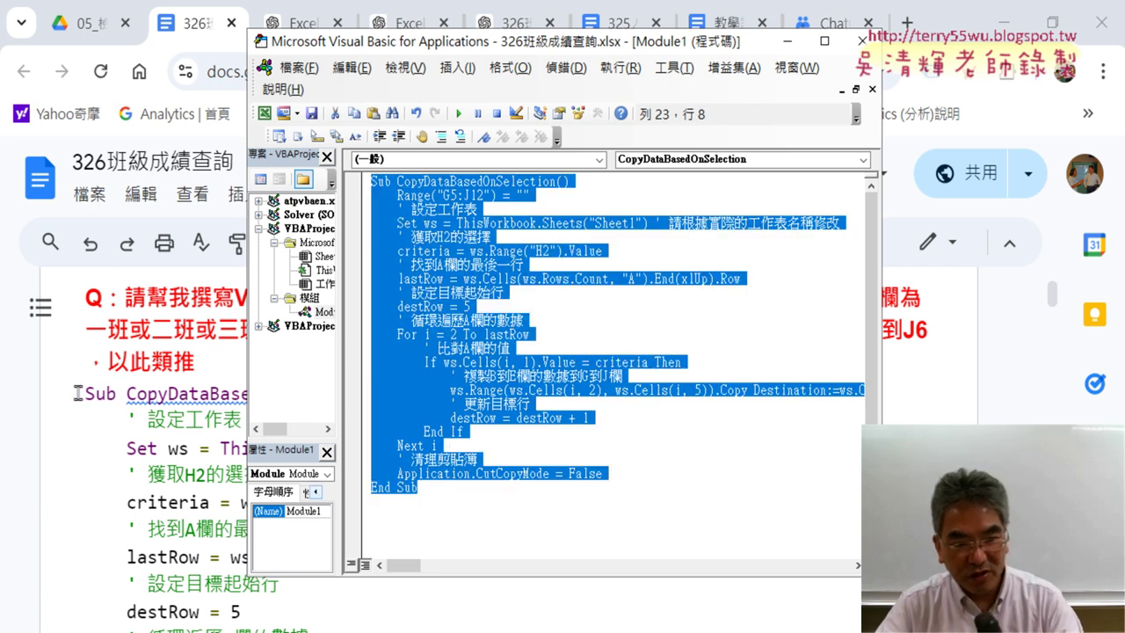
pyautogui.click(85, 393)
pyautogui.scroll(-3, 266, 508)
pyautogui.scroll(-2, 266, 508)
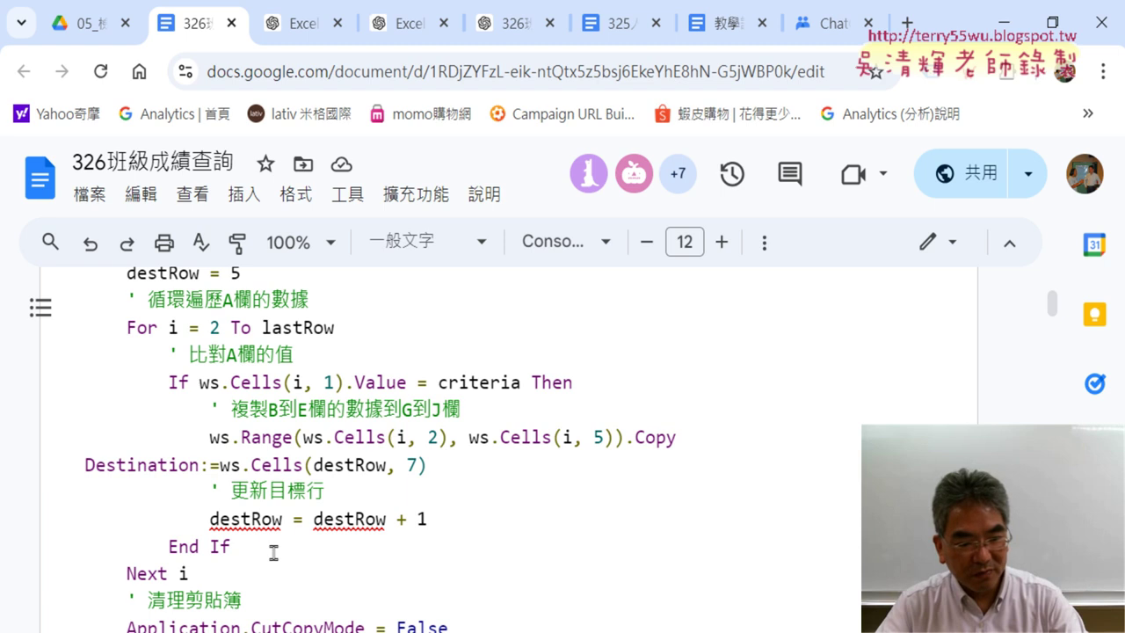
pyautogui.scroll(-2, 274, 552)
pyautogui.keyDown('shift'); pyautogui.click(171, 547); pyautogui.keyUp('shift')
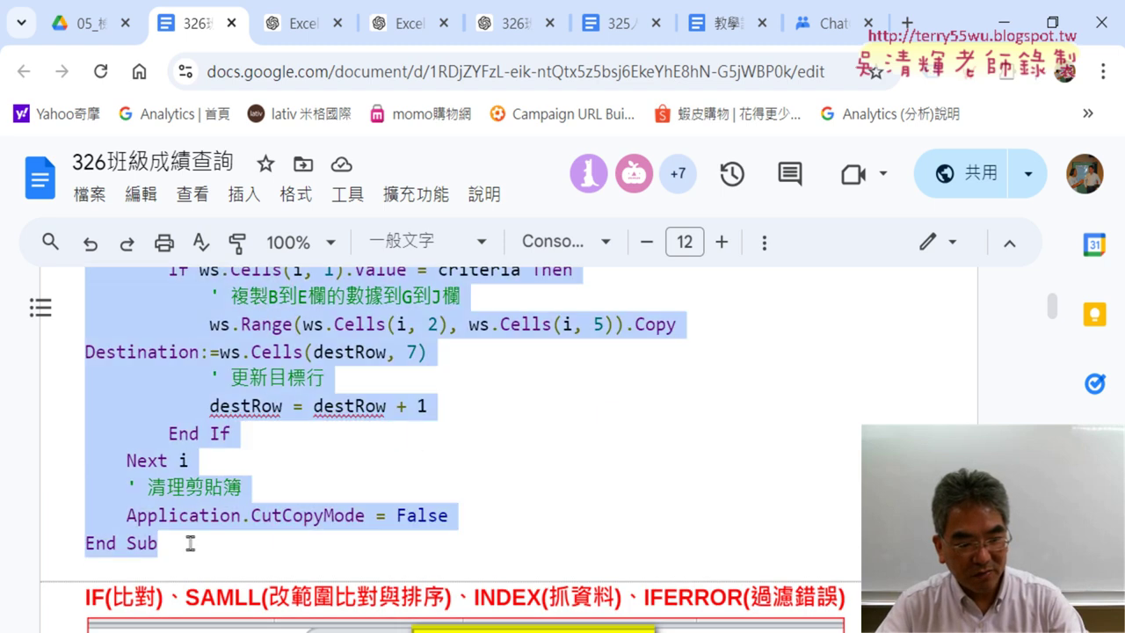
pyautogui.hotkey('ctrl', 'v')
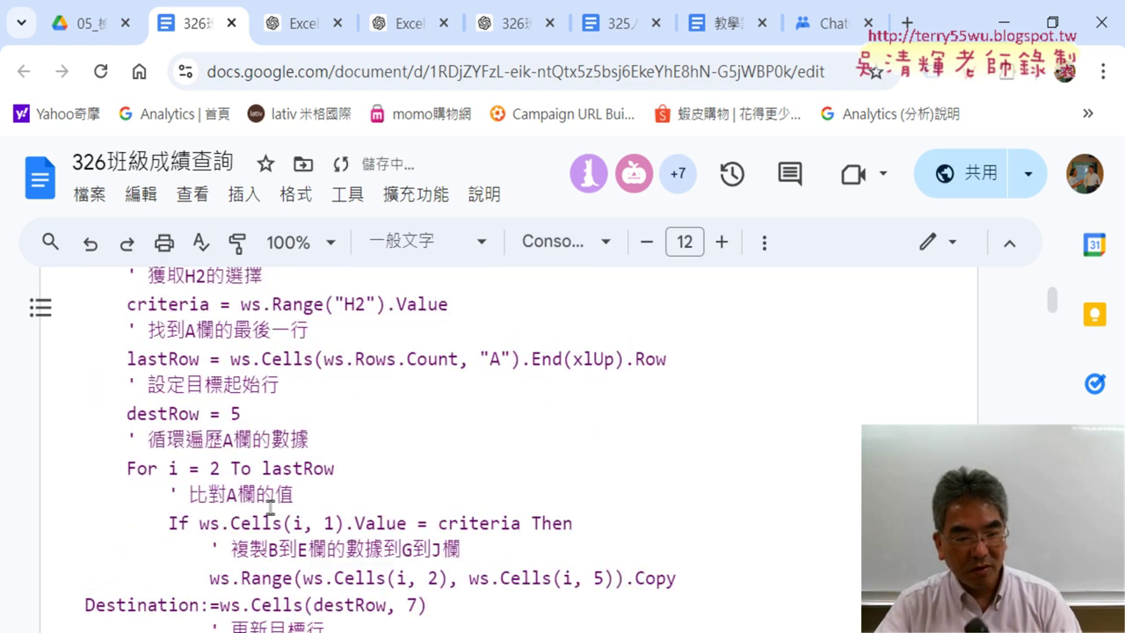
pyautogui.scroll(3, 263, 501)
pyautogui.scroll(5, 132, 422)
# Step: Format the pasted macro as code with Code Pretty's Format Selection
pyautogui.keyDown('shift'); pyautogui.click(85, 393); pyautogui.keyUp('shift')
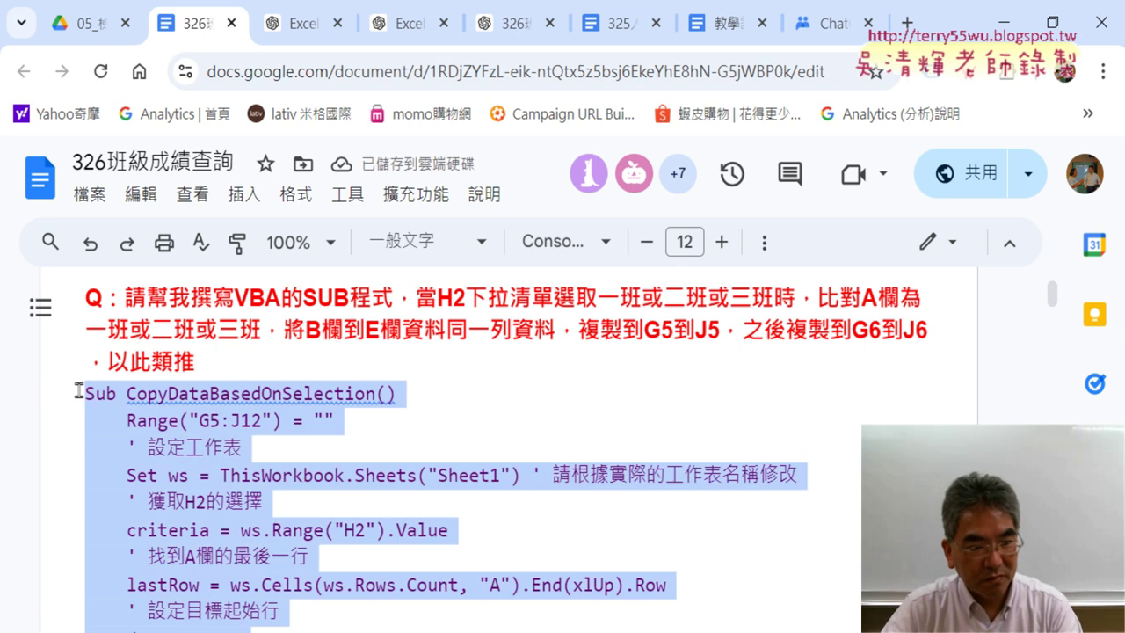
pyautogui.click(400, 194)
pyautogui.moveTo(453, 337)
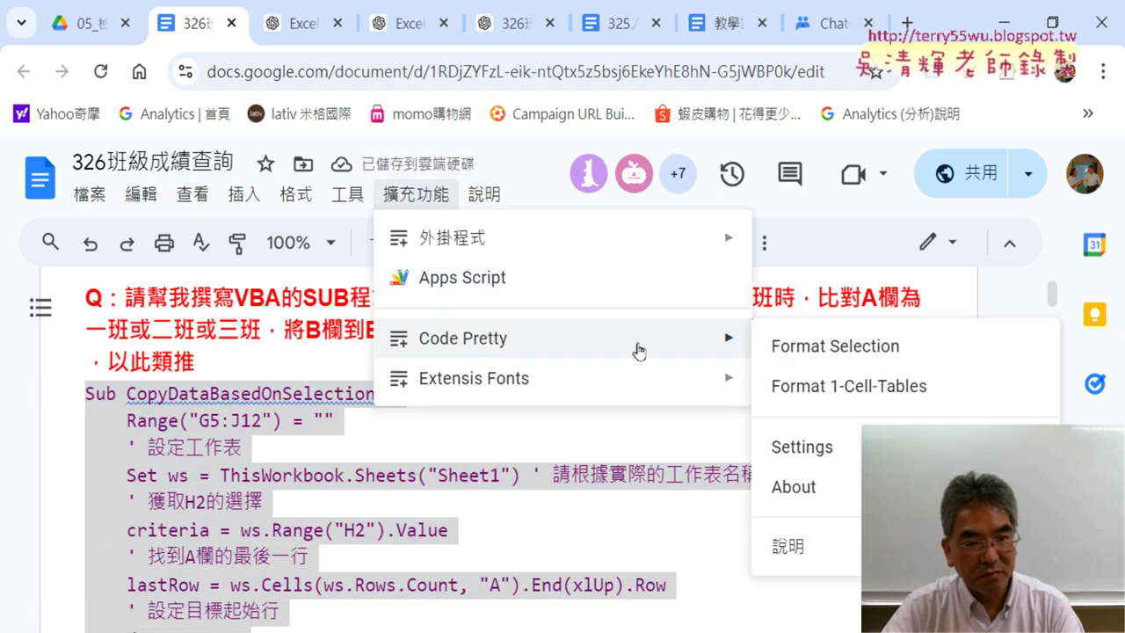
pyautogui.click(813, 345)
pyautogui.click(369, 424)
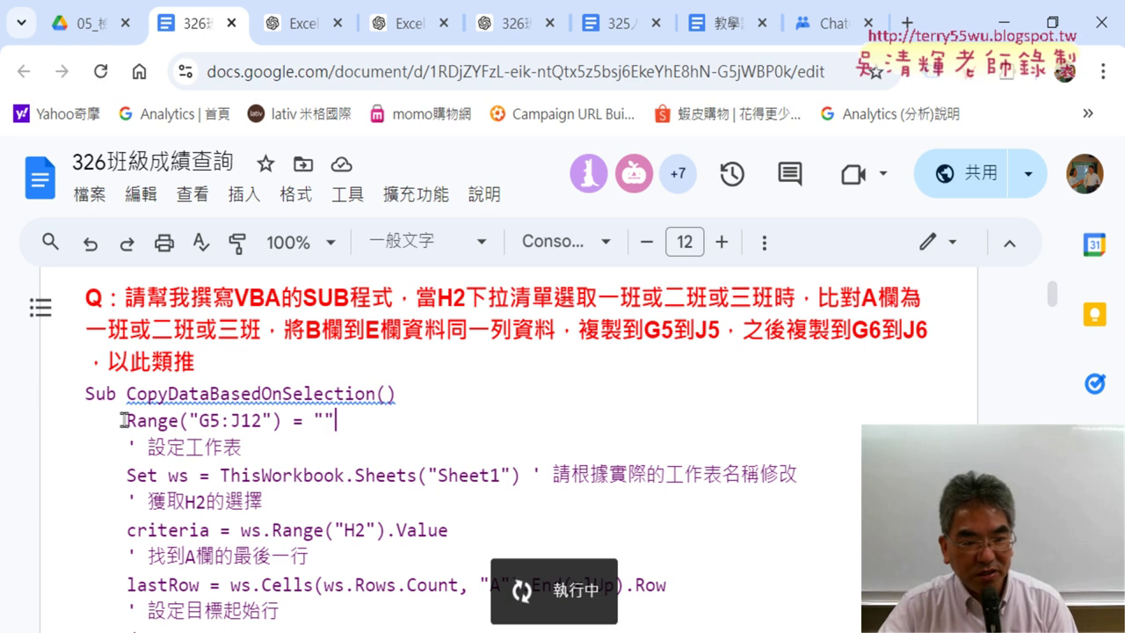
# Step: Give the Range("G5:J12") = "" line a yellow highlight
pyautogui.moveTo(121, 420); pyautogui.dragTo(355, 423)
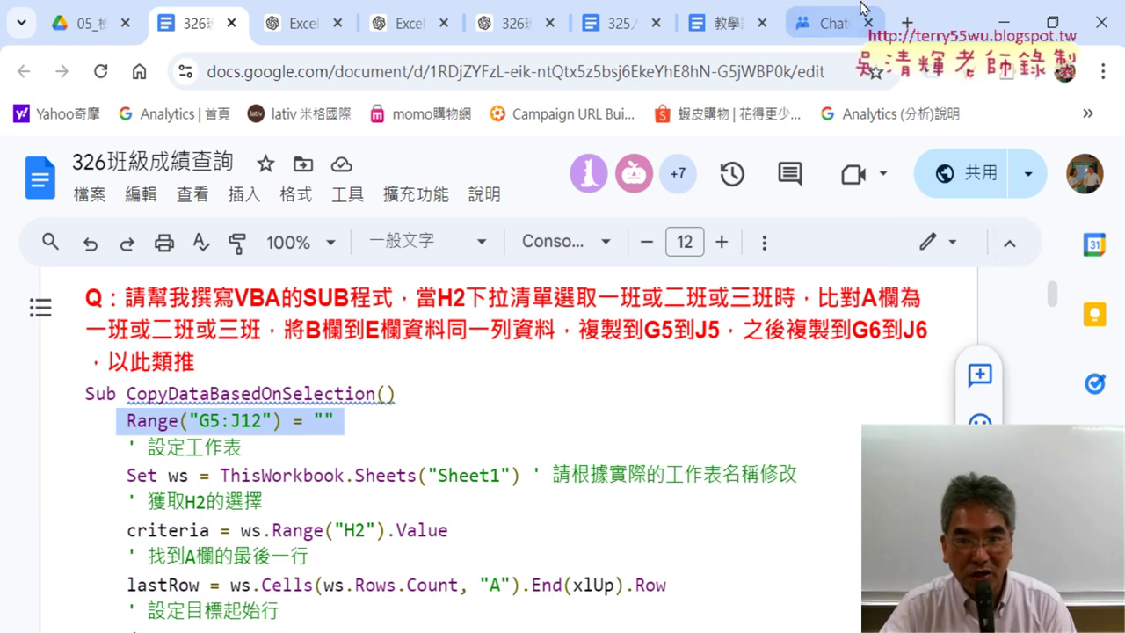
pyautogui.click(52, 40)
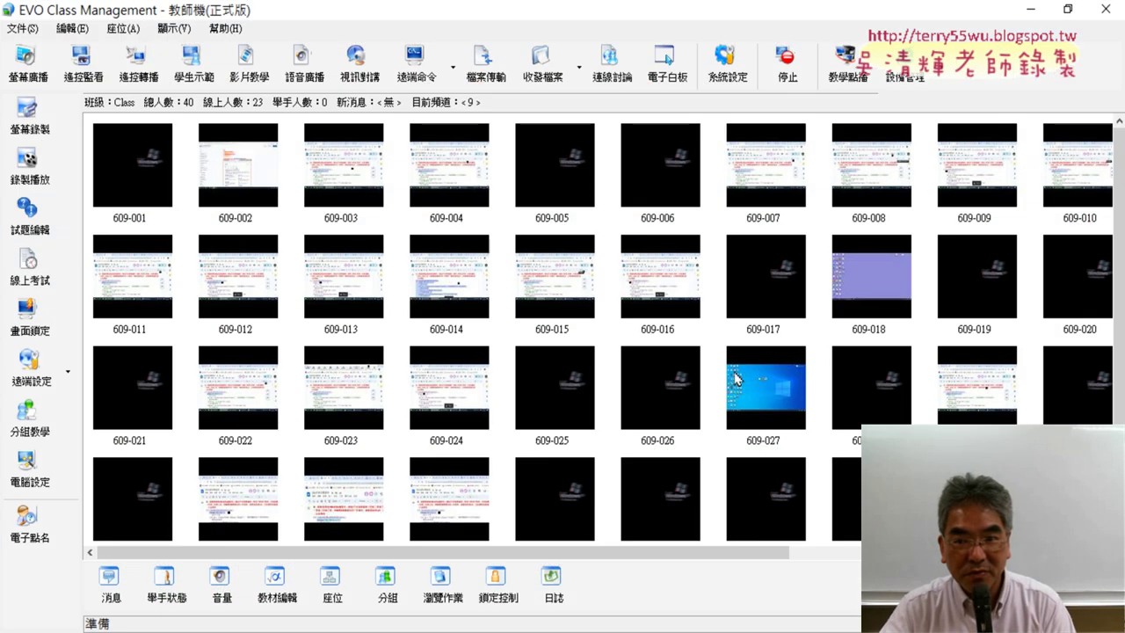
pyautogui.hotkey('alt', 'Tab')
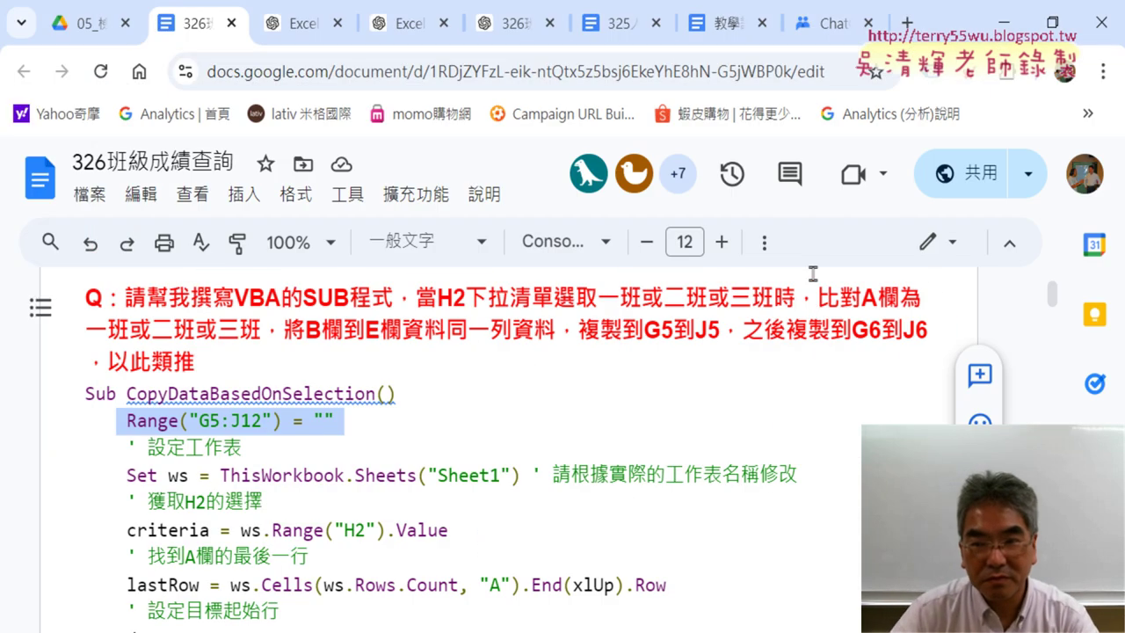
pyautogui.click(765, 244)
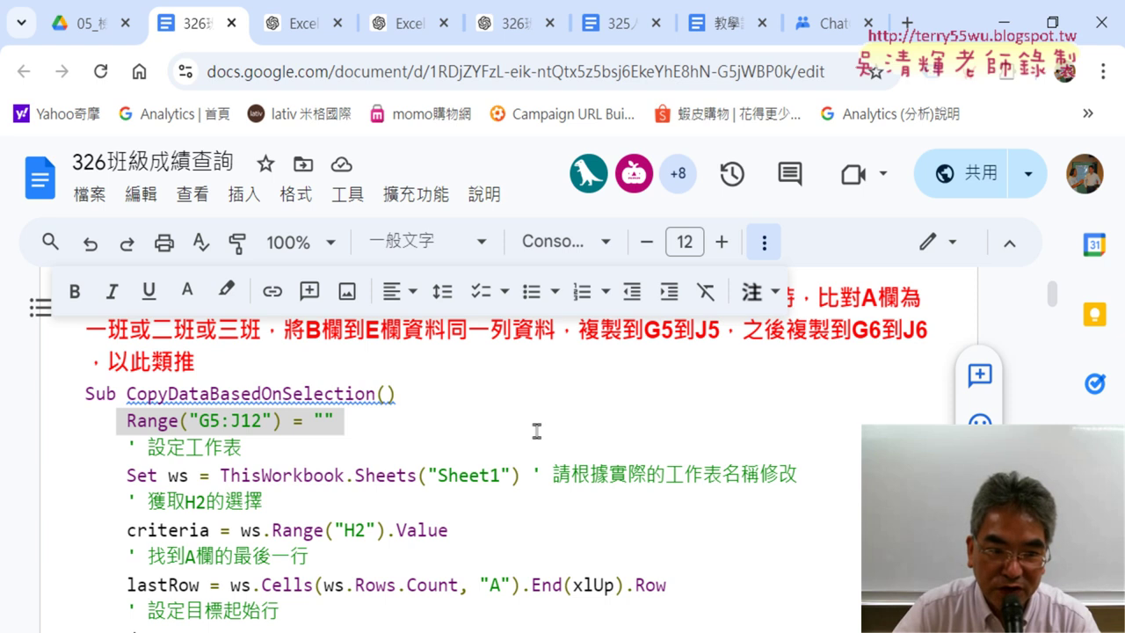
pyautogui.click(226, 290)
pyautogui.click(315, 405)
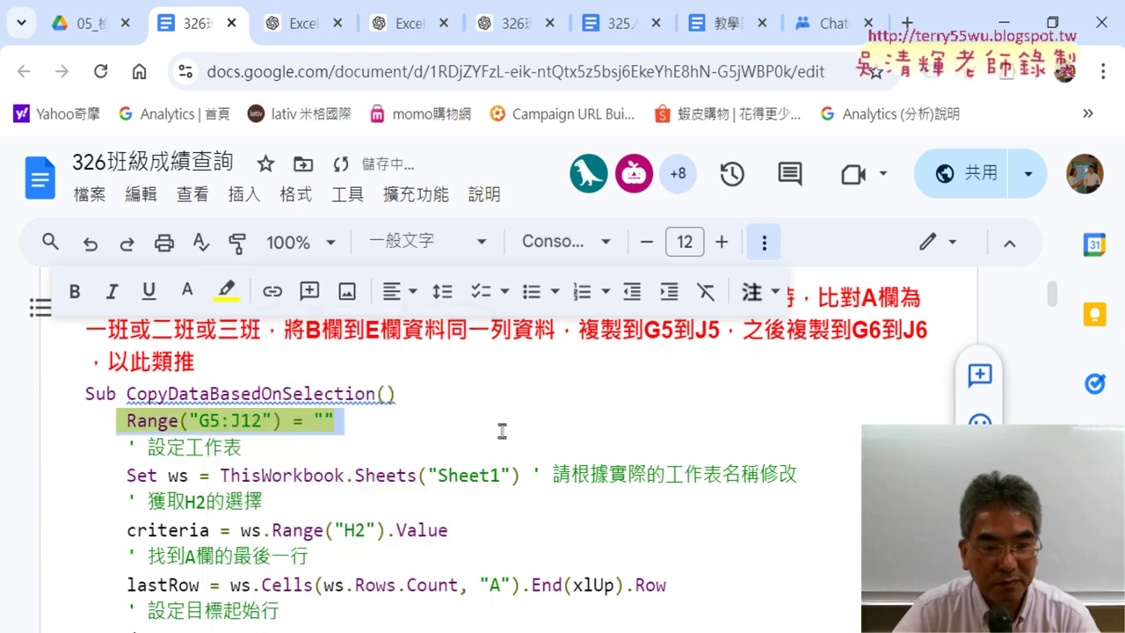
pyautogui.moveTo(371, 422); pyautogui.dragTo(155, 422)
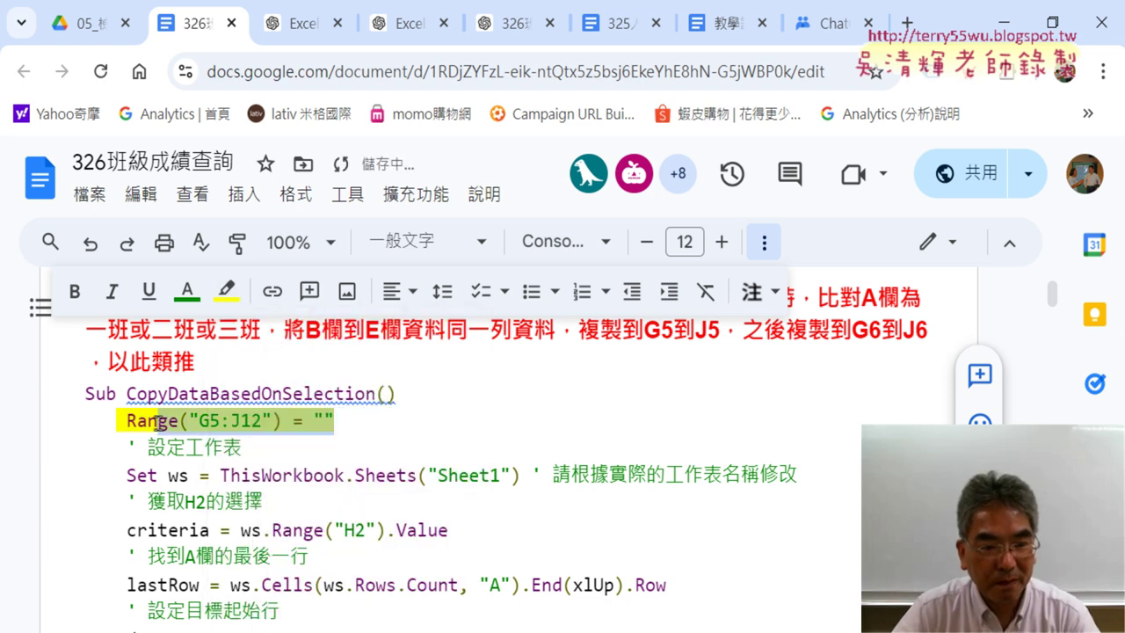